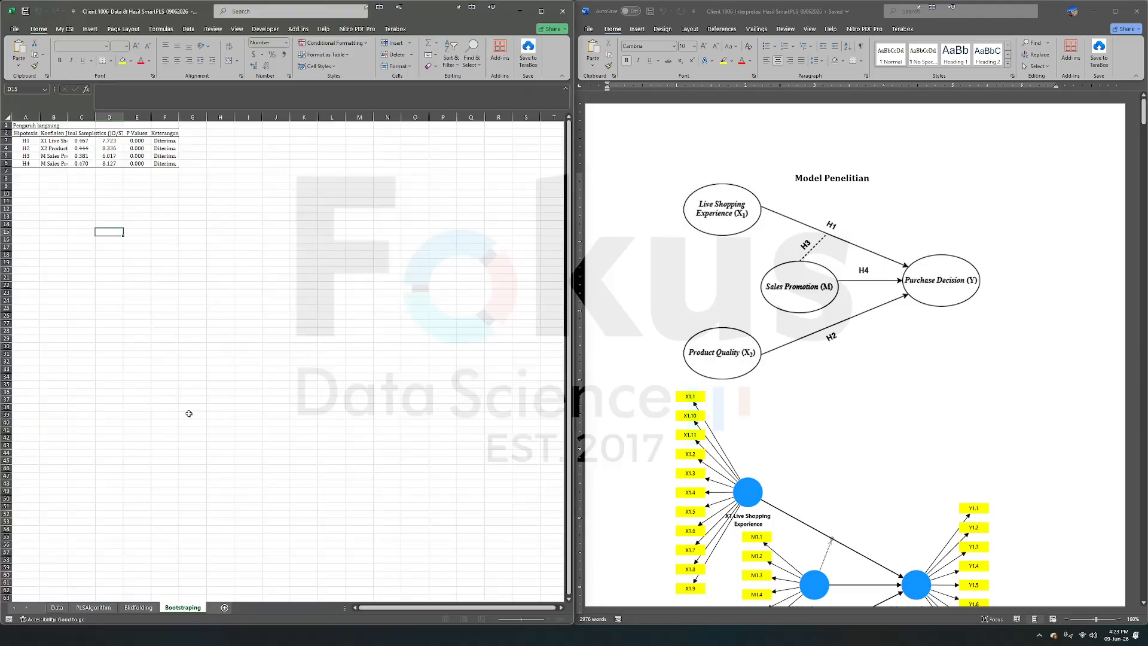
# Open the Data sheet of the results workbook and view it from its first indicator columns
pyautogui.click(57, 608)
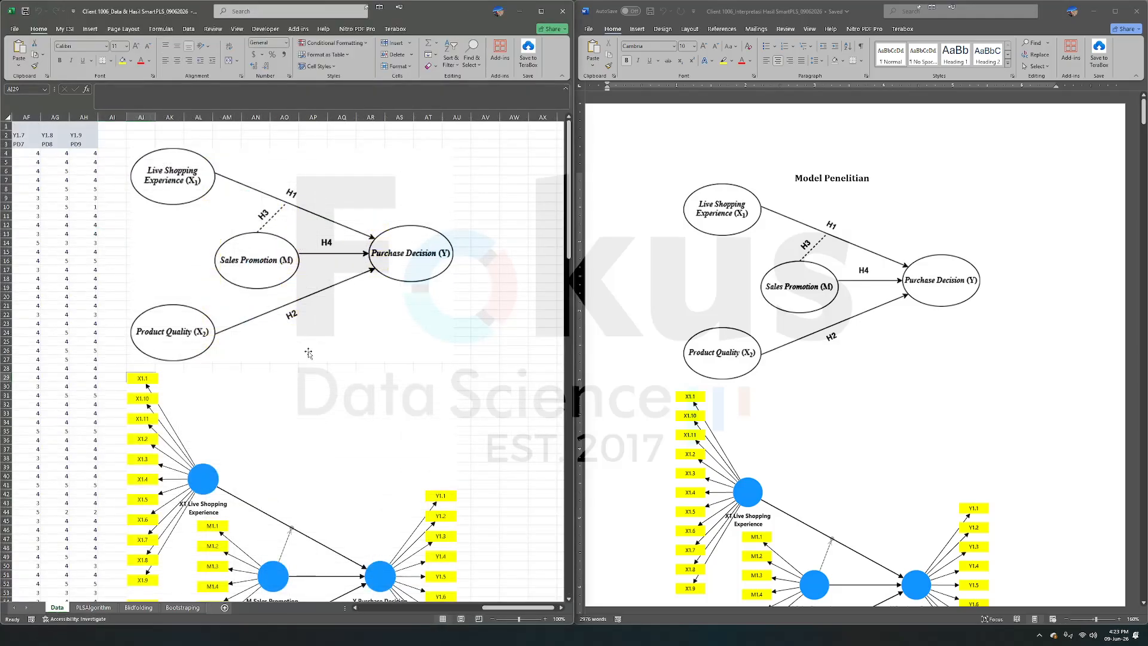
pyautogui.hscroll(-6, 306, 344)
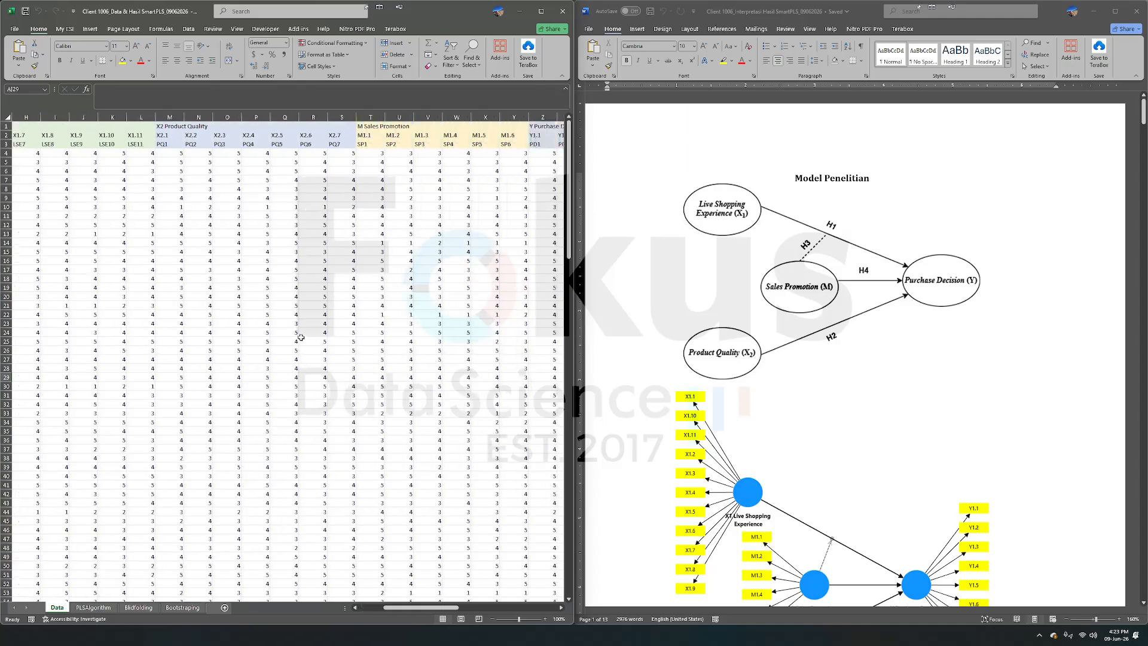
pyautogui.hscroll(-8, 304, 332)
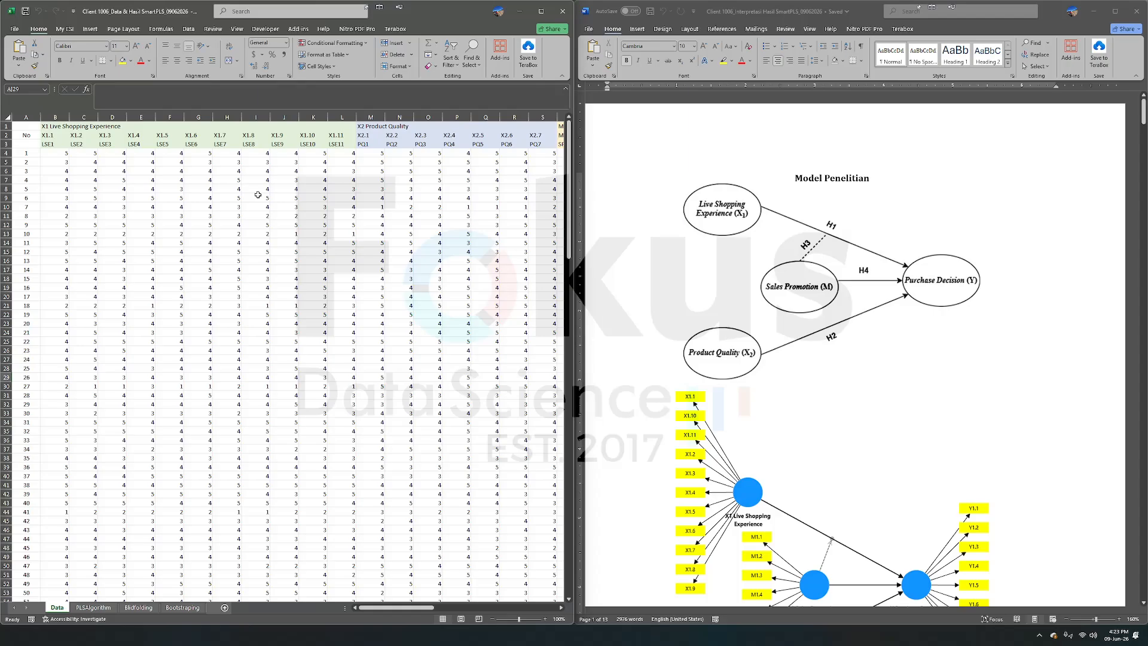
# Create a blank workbook and place its window side by side with the data workbook
pyautogui.click(18, 32)
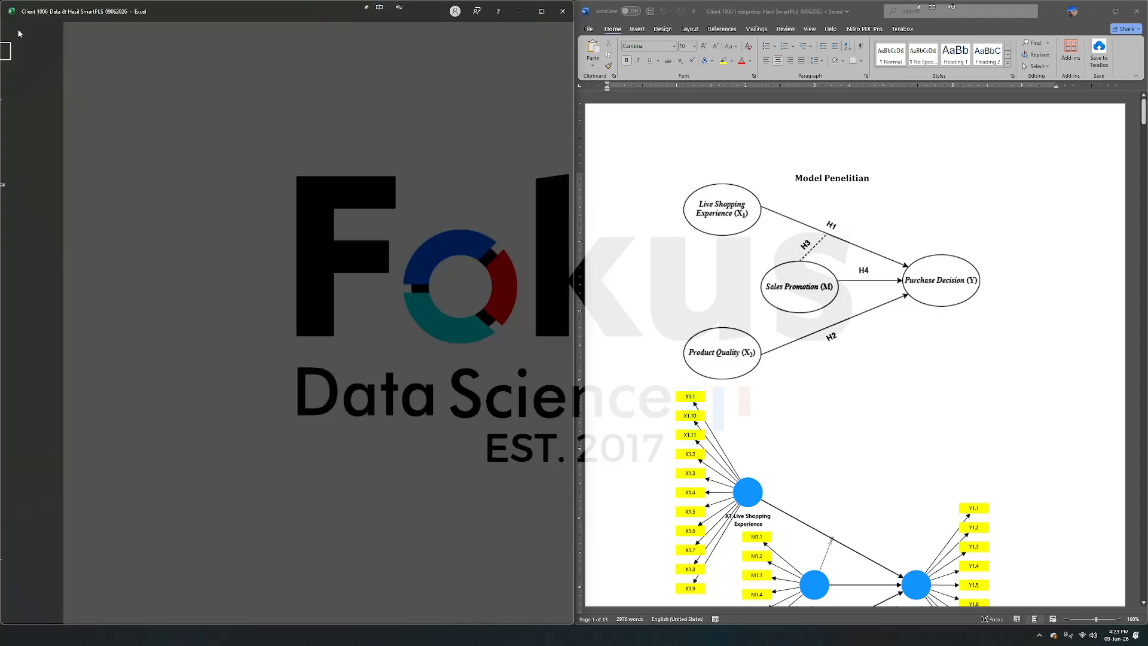
pyautogui.click(197, 103)
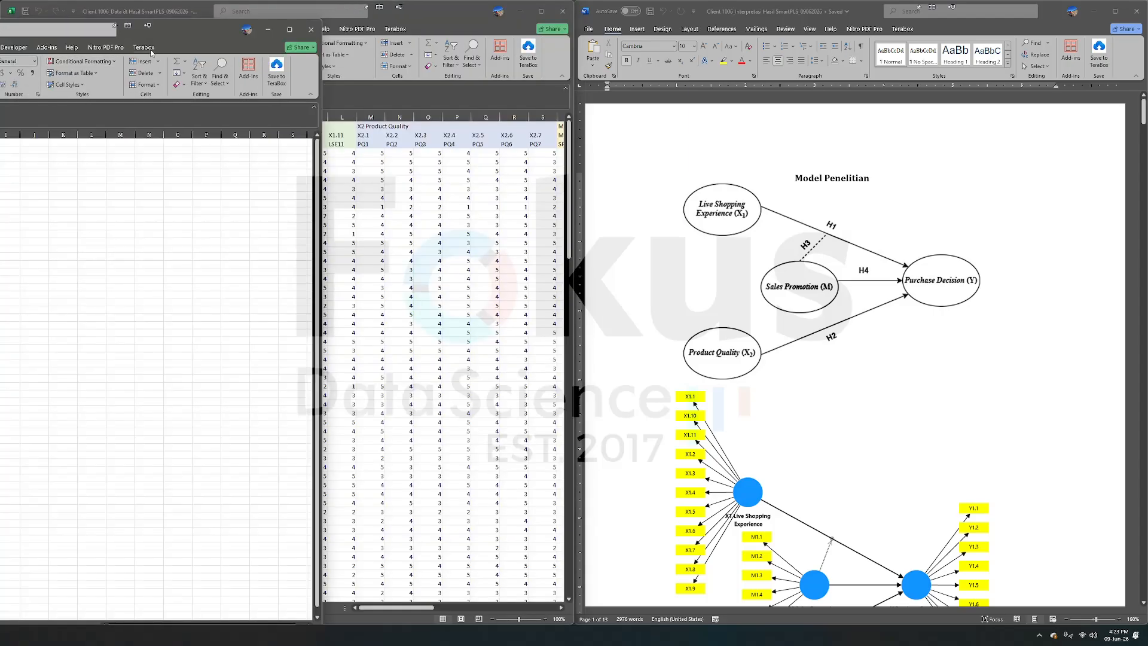
pyautogui.press('super+Right')
pyautogui.click(53, 151)
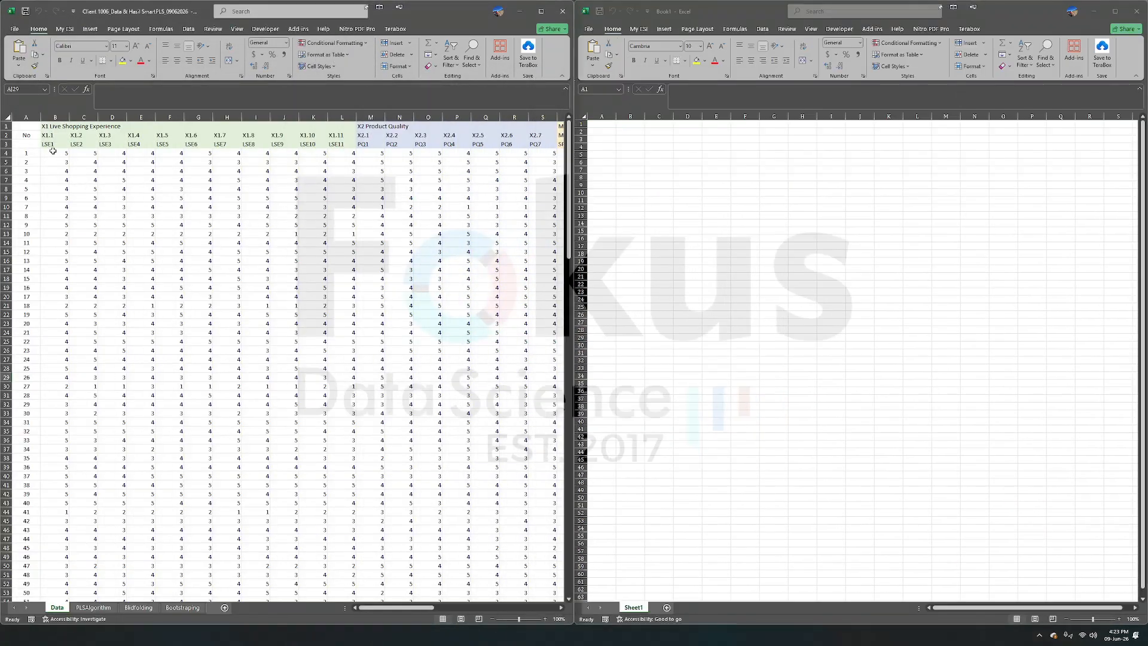
# Copy the whole data table from the No header in A2 through column AH and paste it as values into A1 of the blank workbook
pyautogui.click(30, 136)
pyautogui.hscroll(7, 197, 163)
pyautogui.hscroll(1, 299, 168)
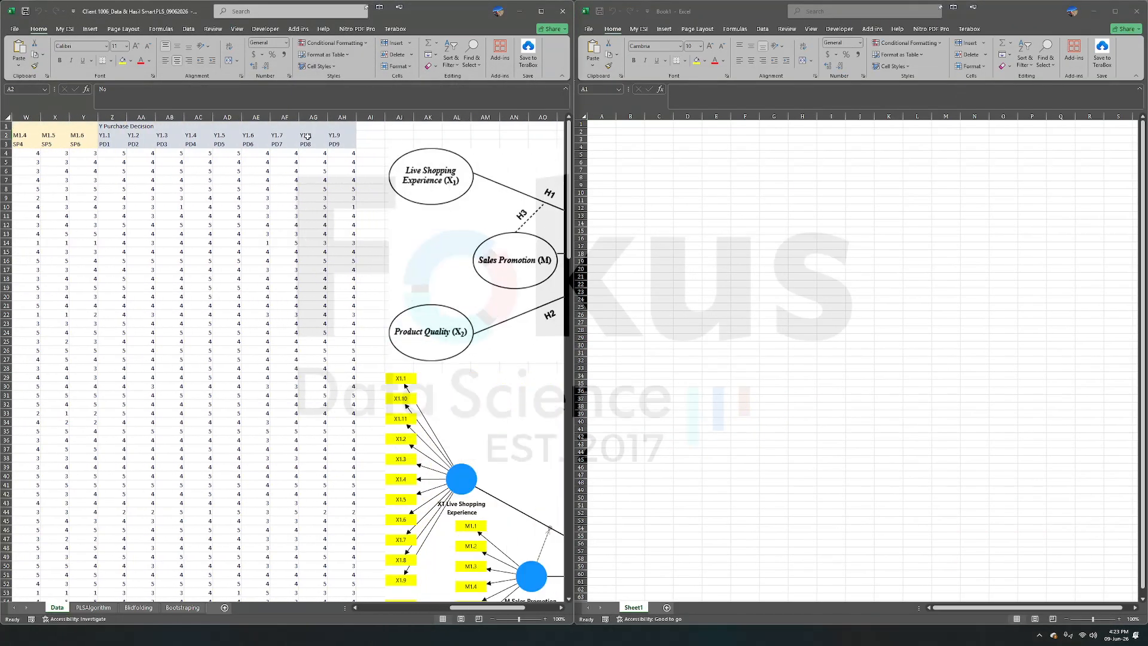
pyautogui.keyDown('shift'); pyautogui.click(343, 135); pyautogui.keyUp('shift')
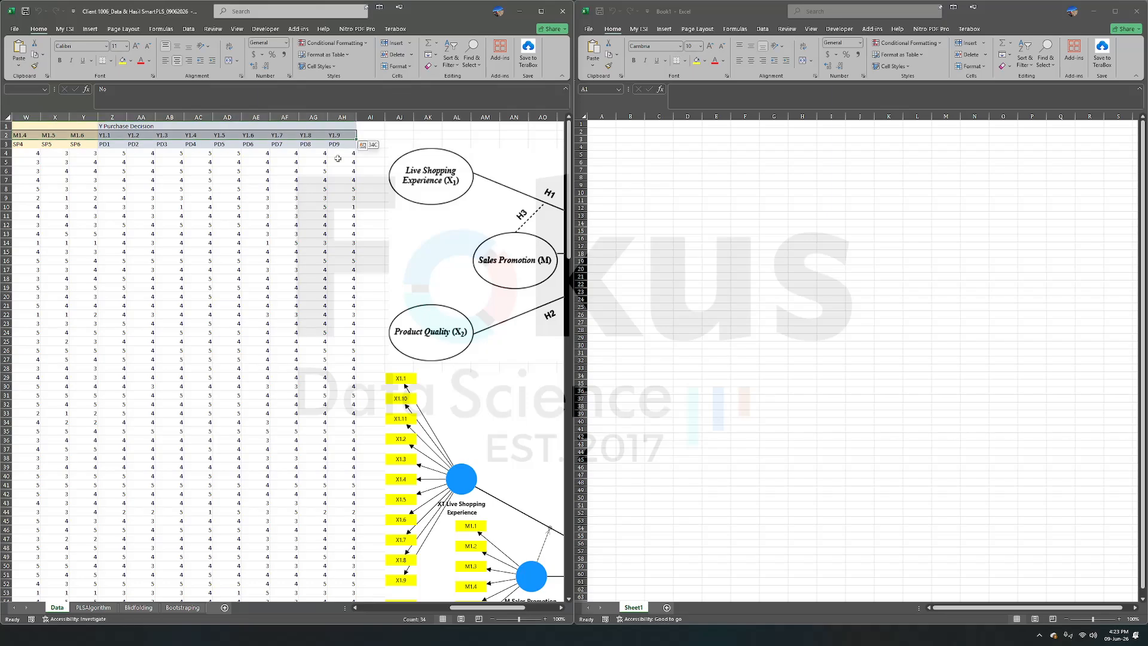
pyautogui.hotkey('ctrl', 'shift', 'Down')
pyautogui.rightClick(318, 184)
pyautogui.click(338, 215)
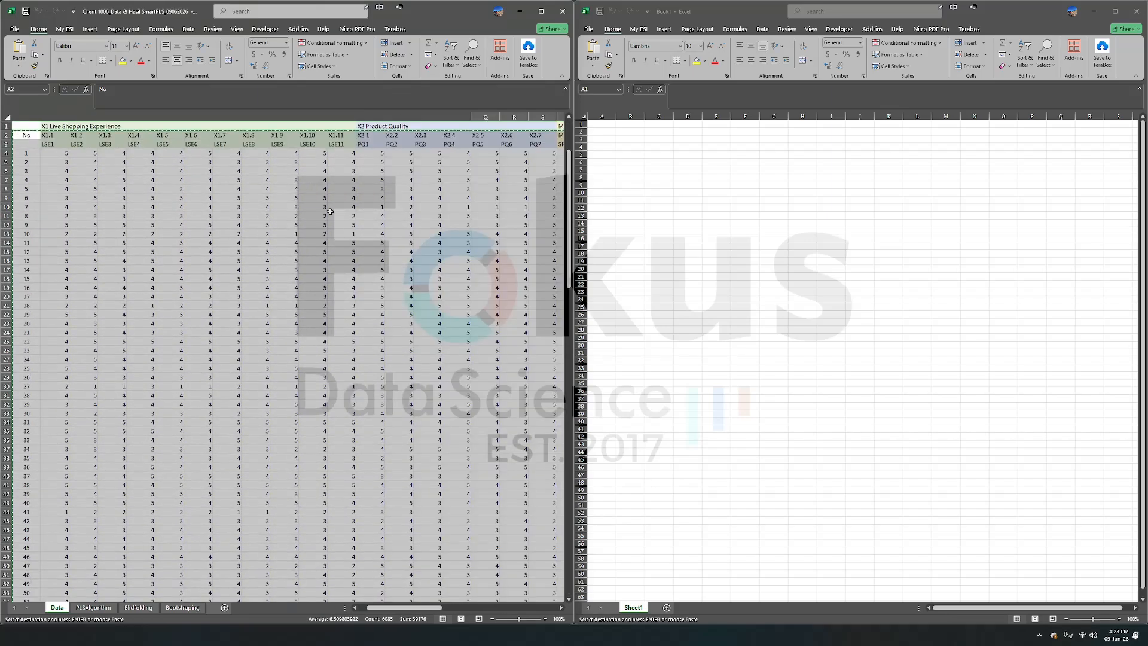
pyautogui.click(607, 128)
pyautogui.rightClick(607, 127)
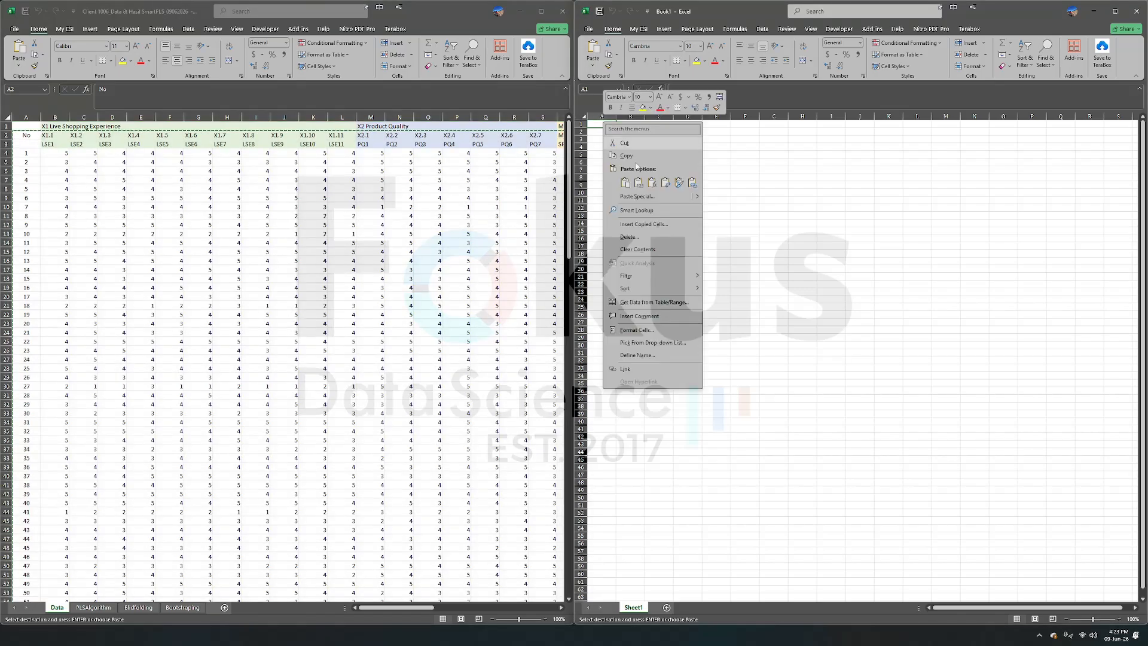
pyautogui.click(638, 183)
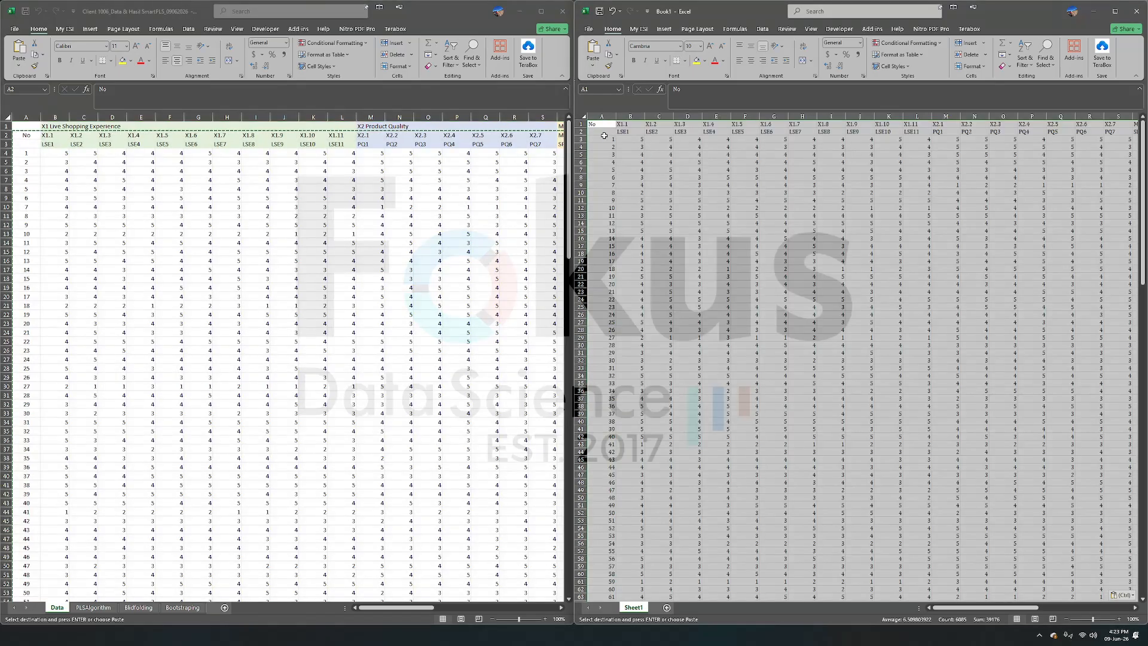
# Delete row 2, which holds the LSE1-style item codes, from the pasted data and check the remaining columns
pyautogui.click(601, 135)
pyautogui.click(620, 135)
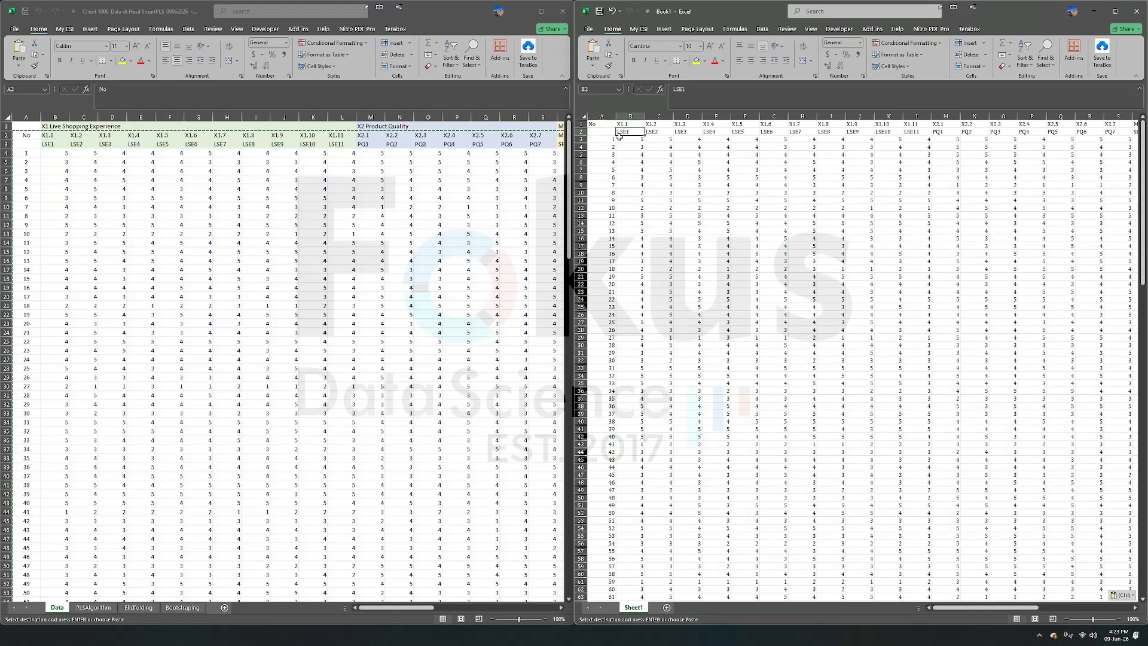
pyautogui.click(581, 131)
pyautogui.click(965, 54)
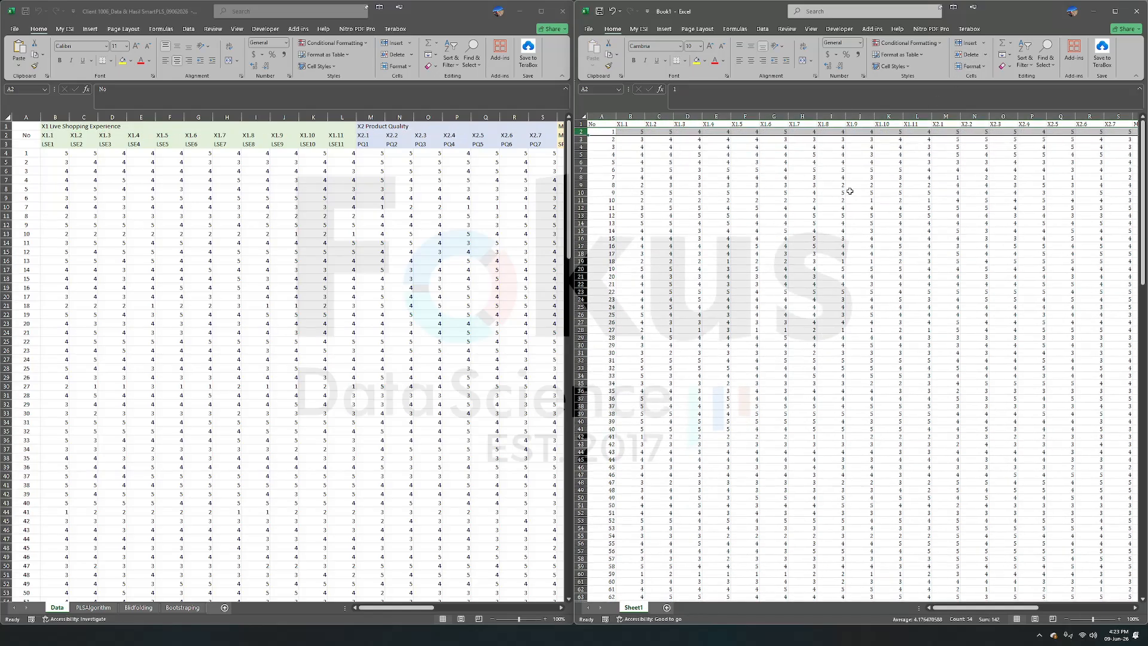
pyautogui.hscroll(5, 849, 190)
pyautogui.hscroll(-5, 850, 186)
pyautogui.click(790, 230)
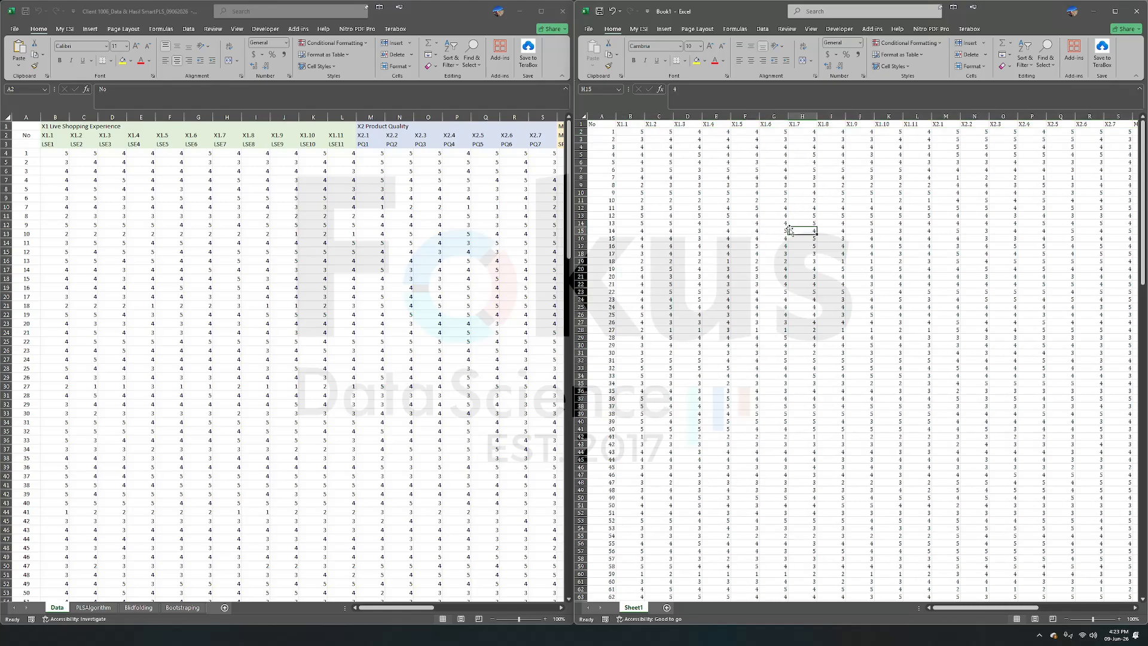
# Set up saving the new workbook as csv in CSV UTF-8 (Comma delimited) format, but cancel and close it without saving
pyautogui.click(588, 28)
pyautogui.click(599, 167)
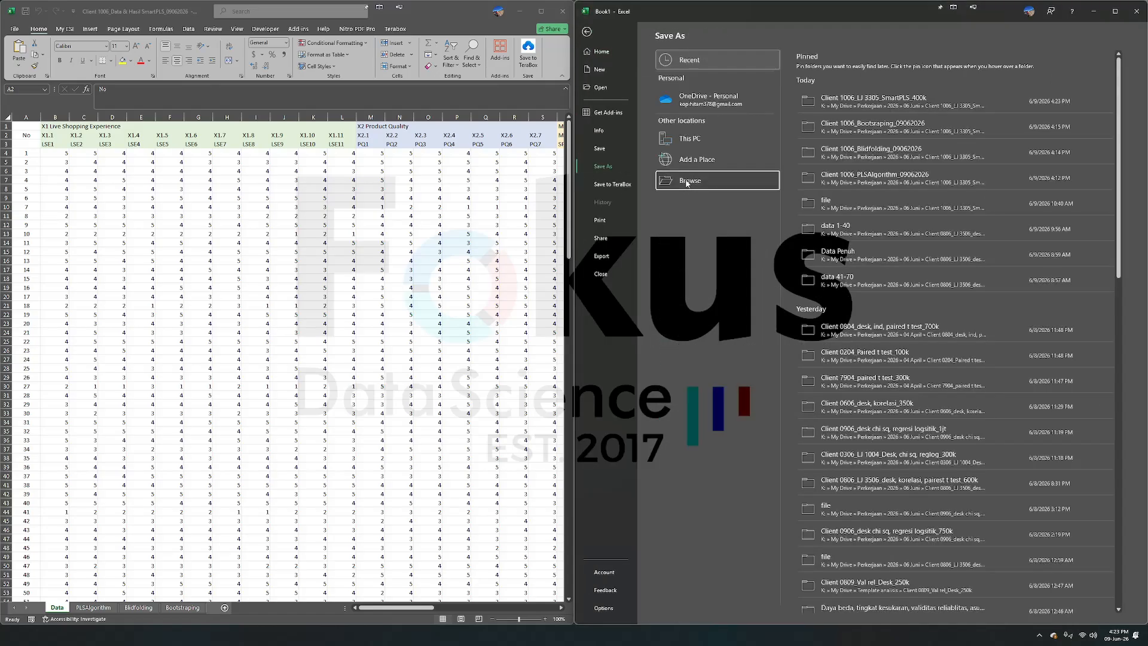
pyautogui.click(687, 248)
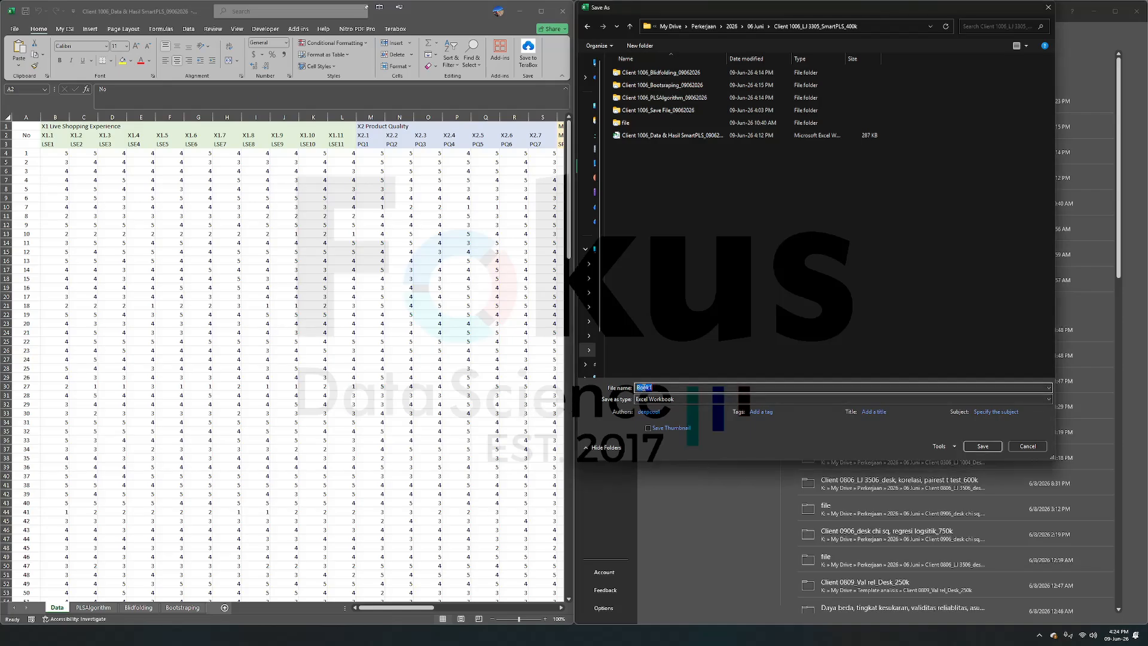
pyautogui.press('BackSpace')
pyautogui.click(641, 401)
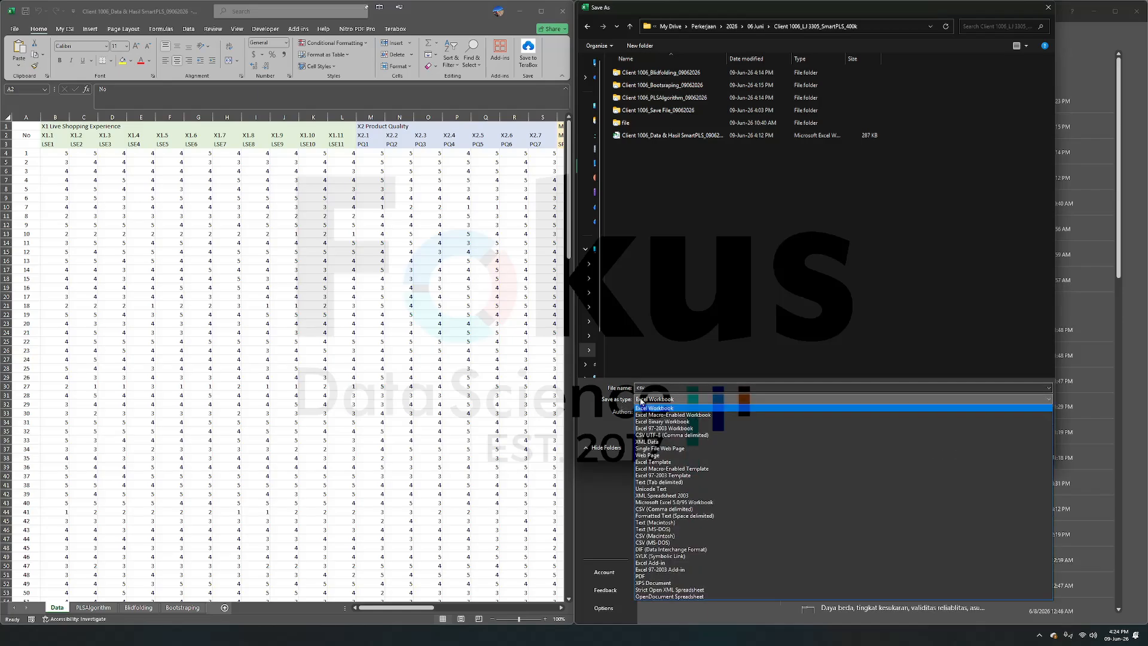
pyautogui.click(649, 435)
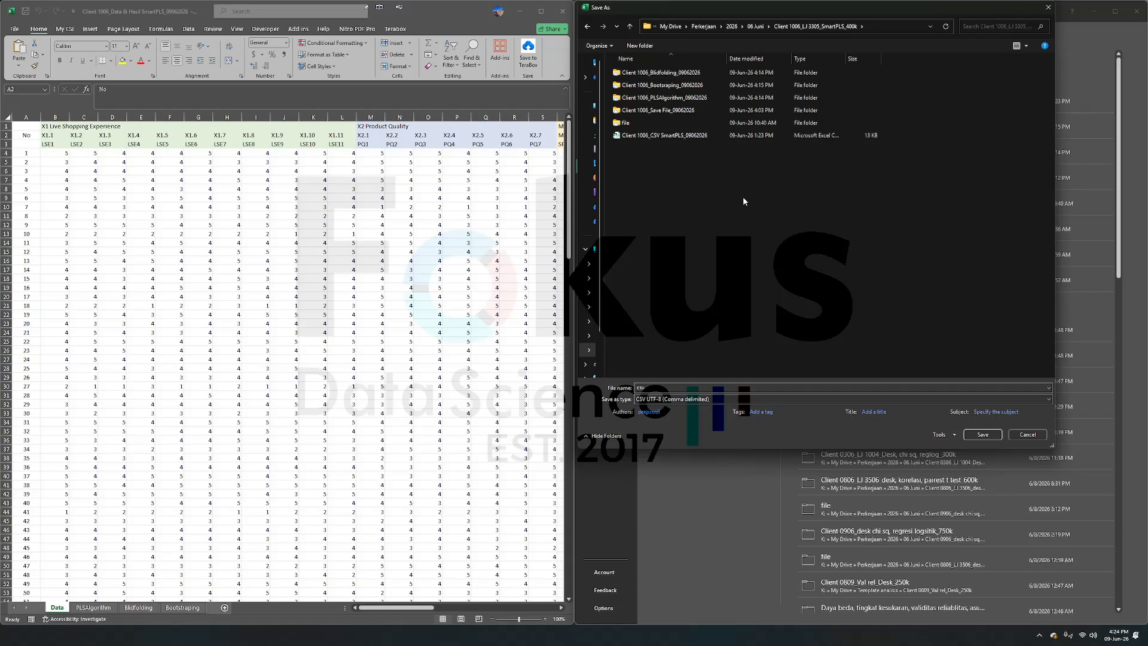
pyautogui.click(1028, 435)
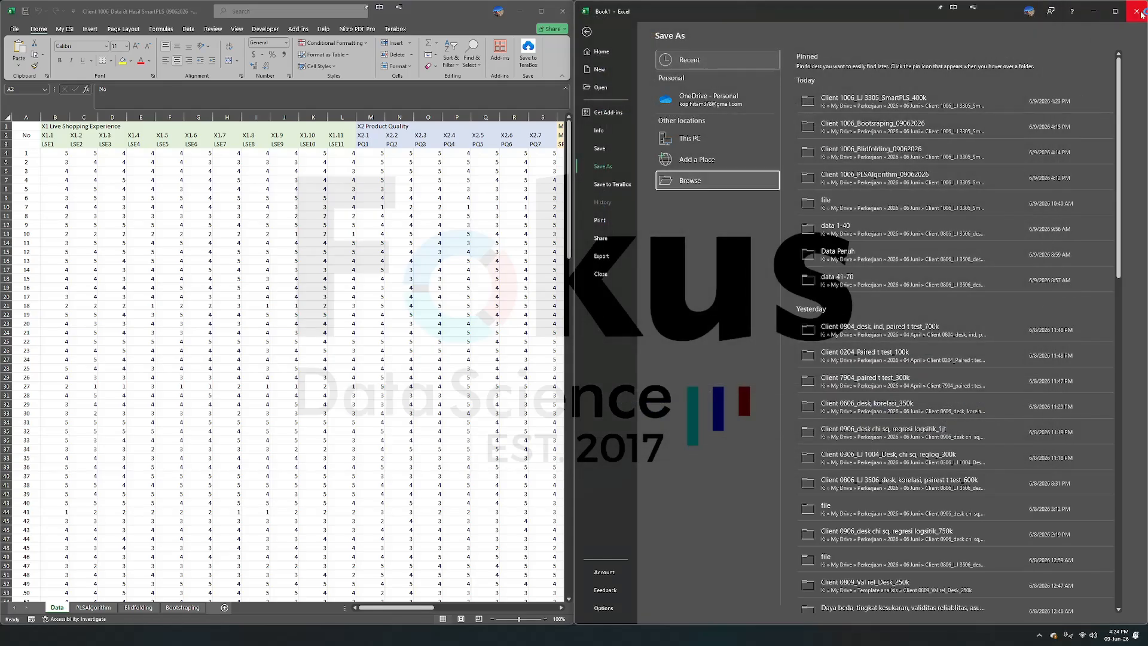
pyautogui.click(1137, 11)
pyautogui.click(892, 365)
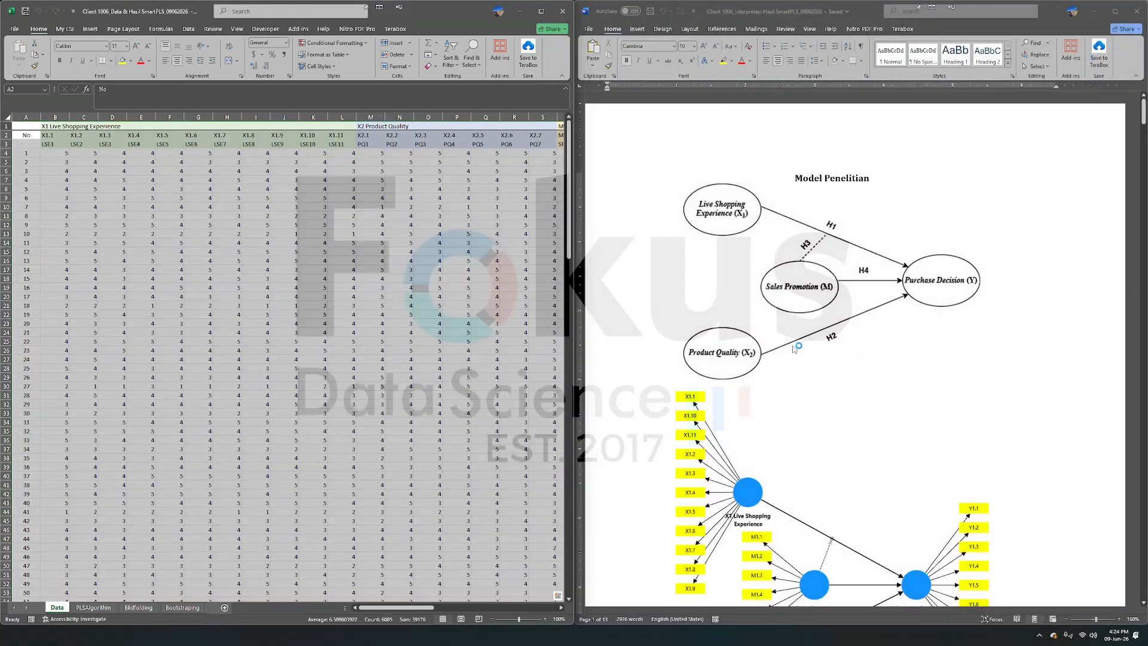
# Switch to SmartPLS 4 and place its window side by side with the Word document
pyautogui.click(284, 304)
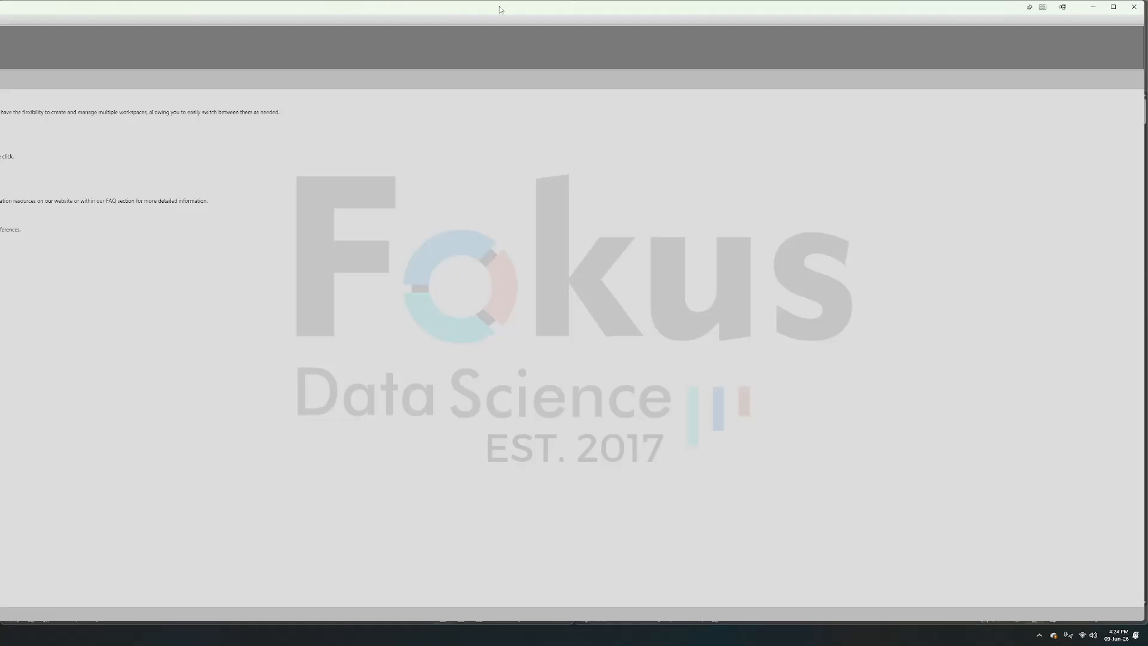
pyautogui.moveTo(501, 9); pyautogui.dragTo(554, 59)
pyautogui.press('super+Left')
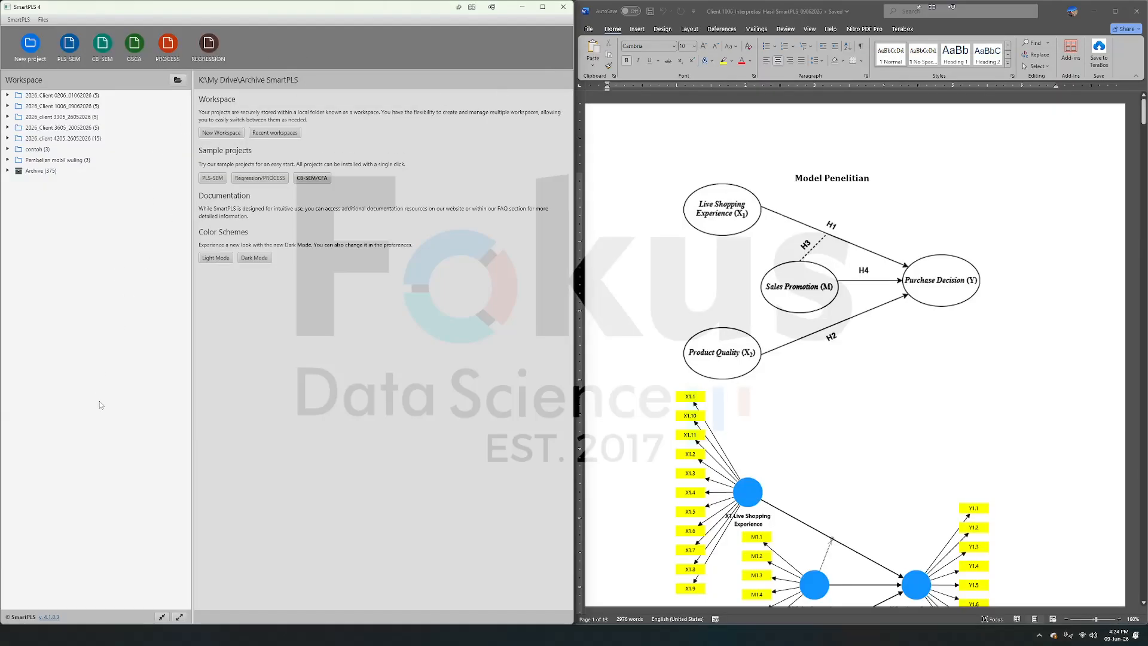
# Create a new project named "Model purcahase decision"
pyautogui.click(30, 53)
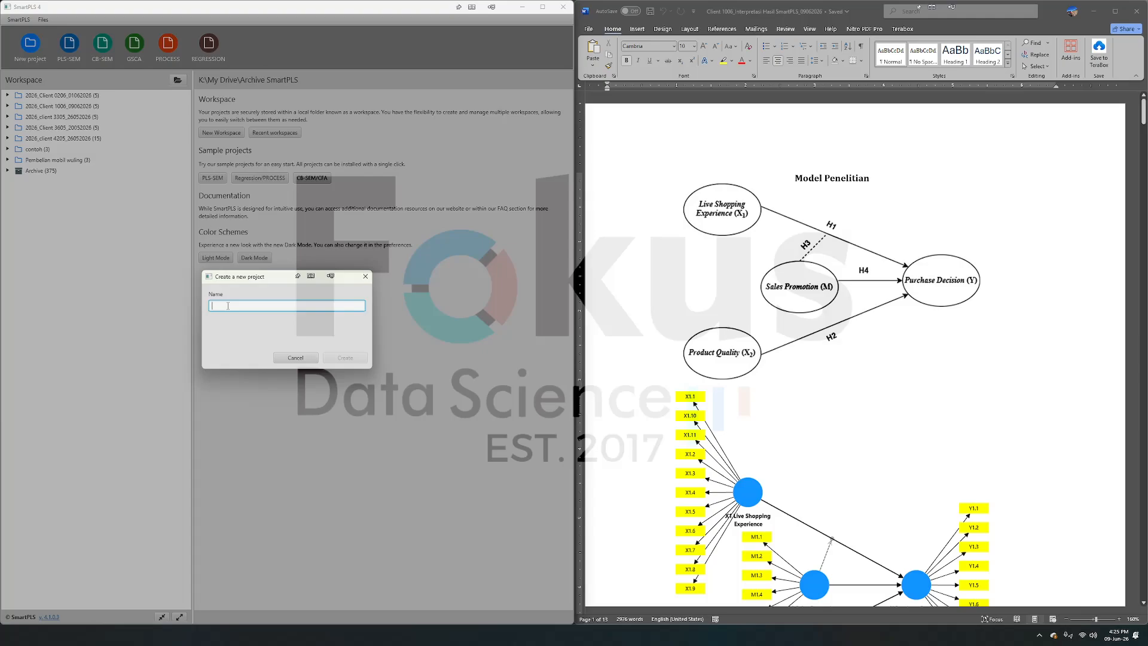
pyautogui.write('Model purcahase decision')
pyautogui.click(338, 358)
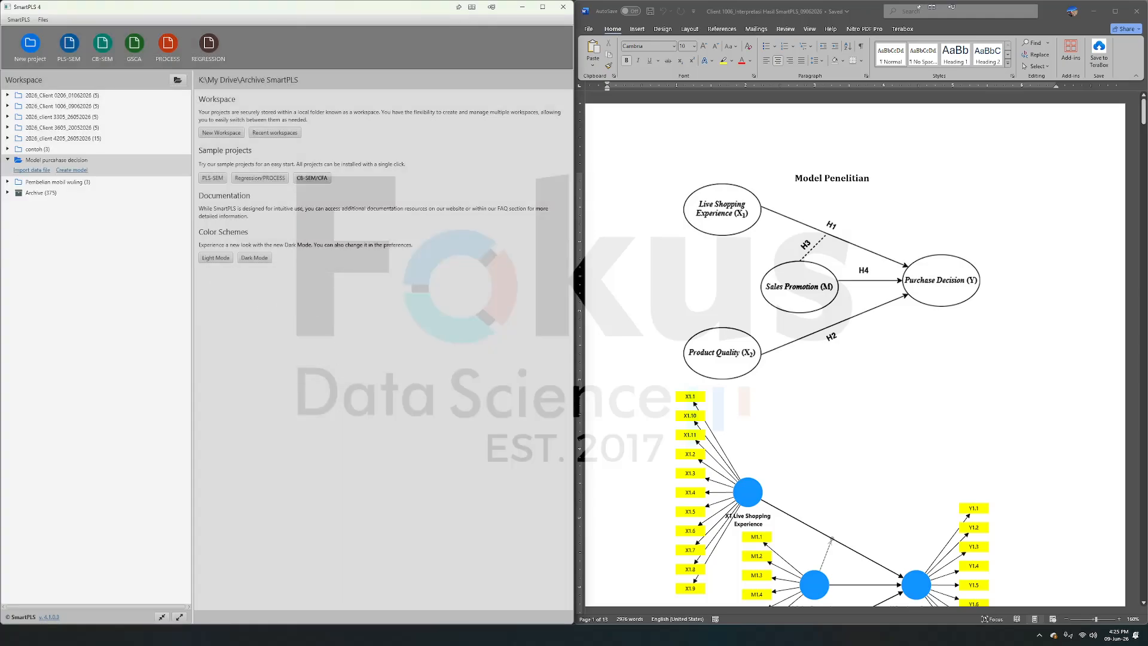
# Import Client 1006_CSV SmartPLS_09062026 into the new project with the default import settings and return to the workspace
pyautogui.click(40, 171)
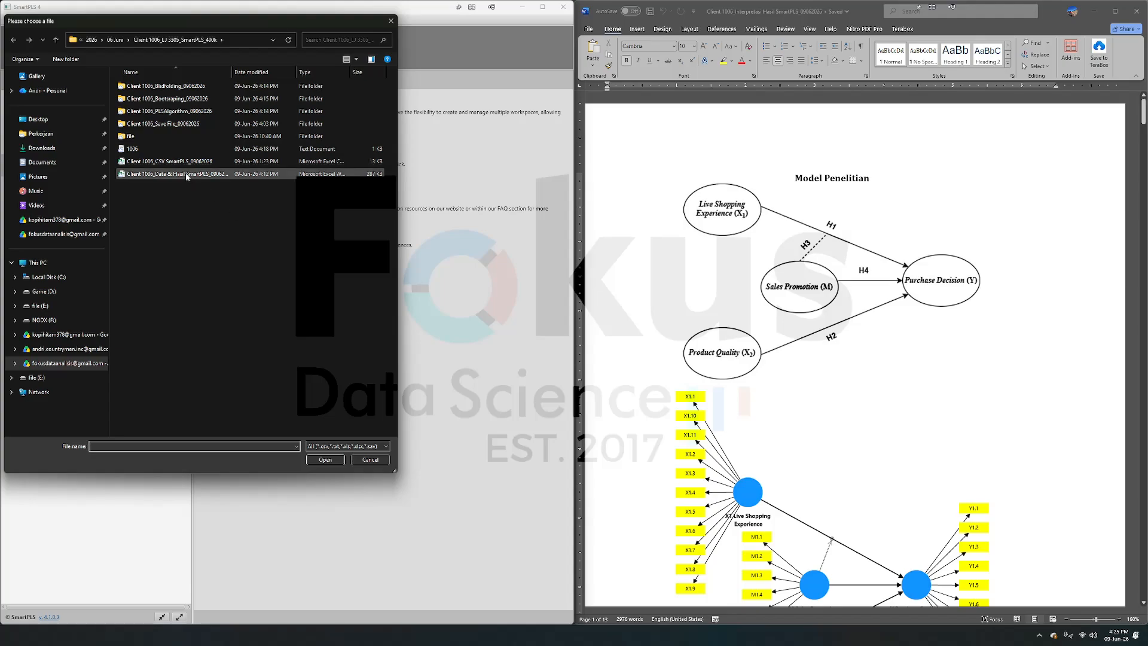
pyautogui.moveTo(109, 358); pyautogui.dragTo(30, 358)
pyautogui.click(89, 163)
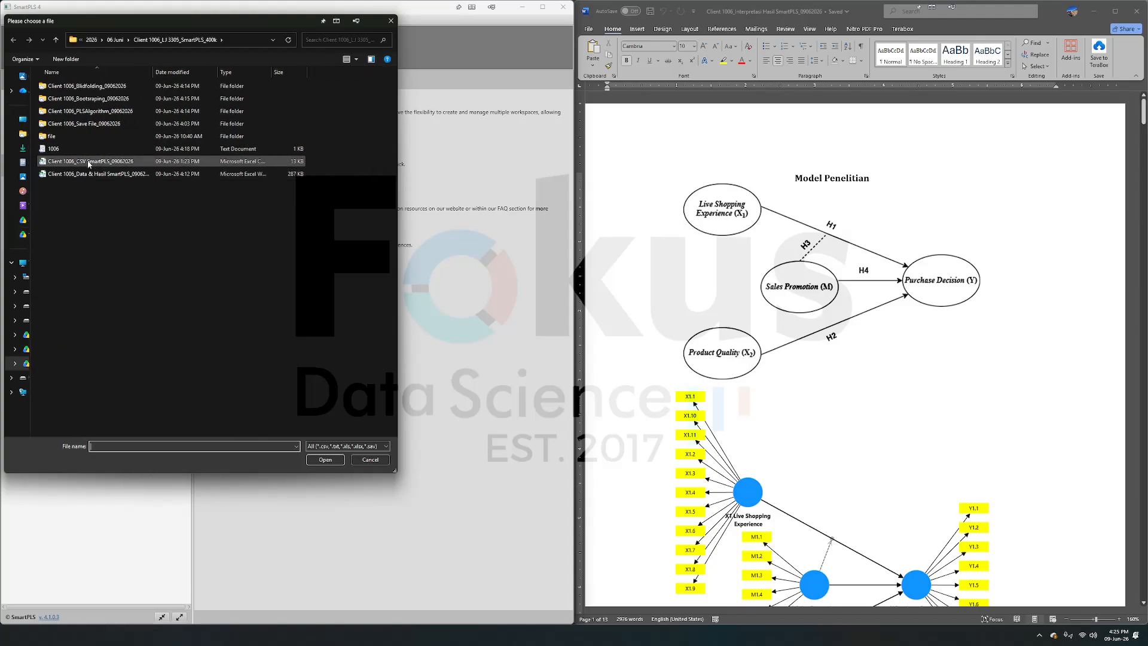
pyautogui.click(326, 459)
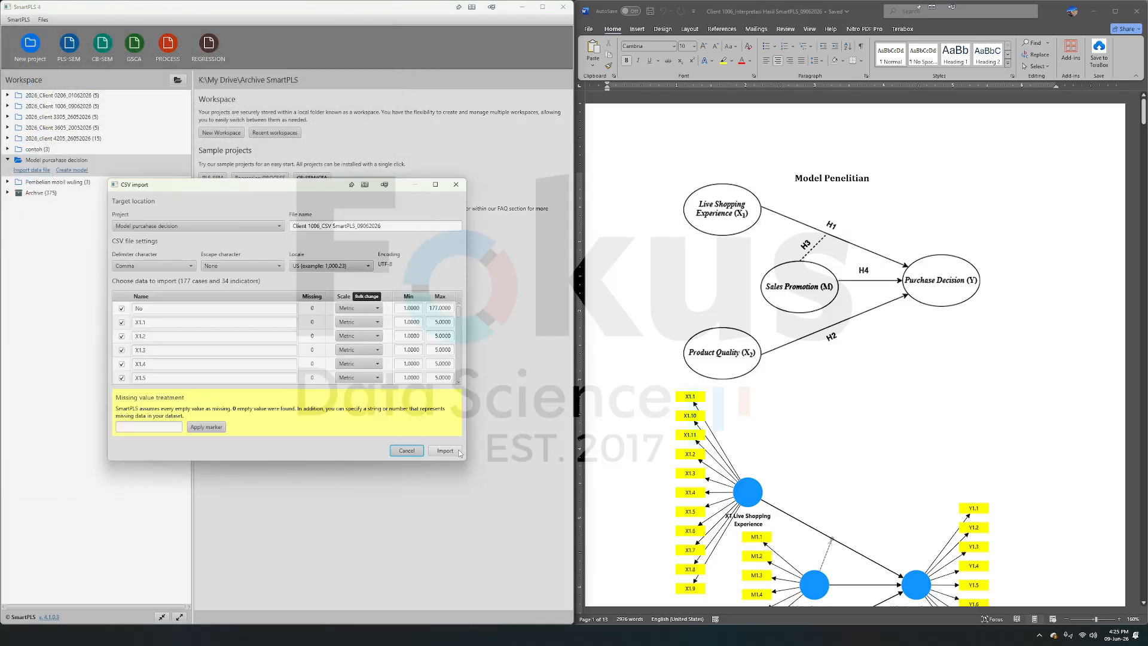
pyautogui.click(459, 454)
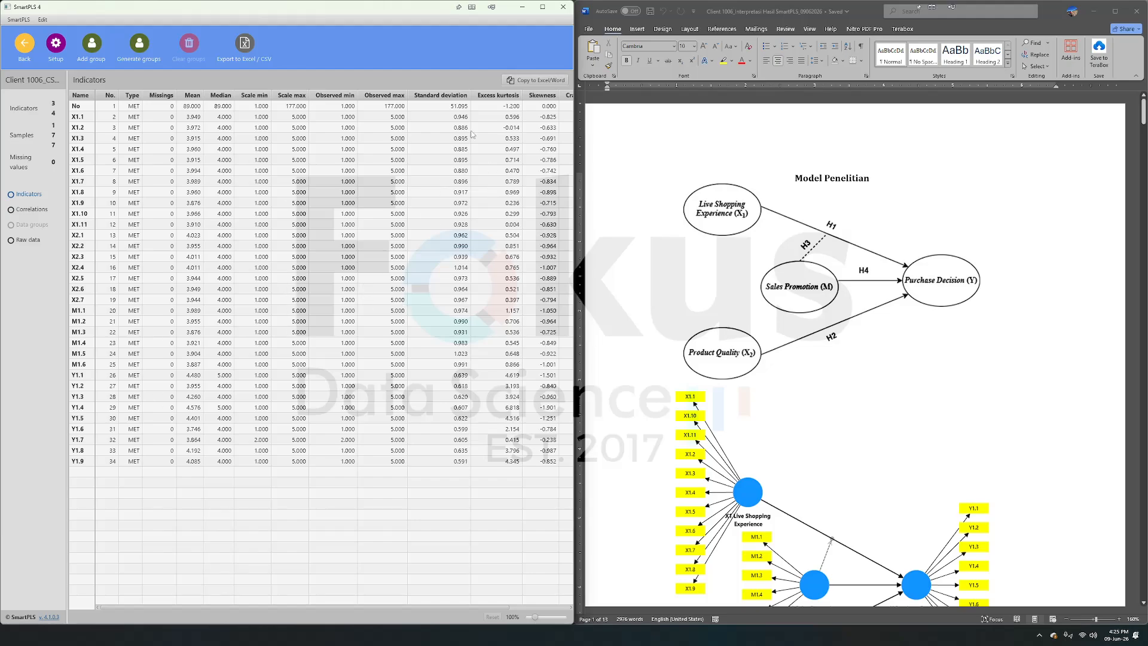
pyautogui.click(25, 46)
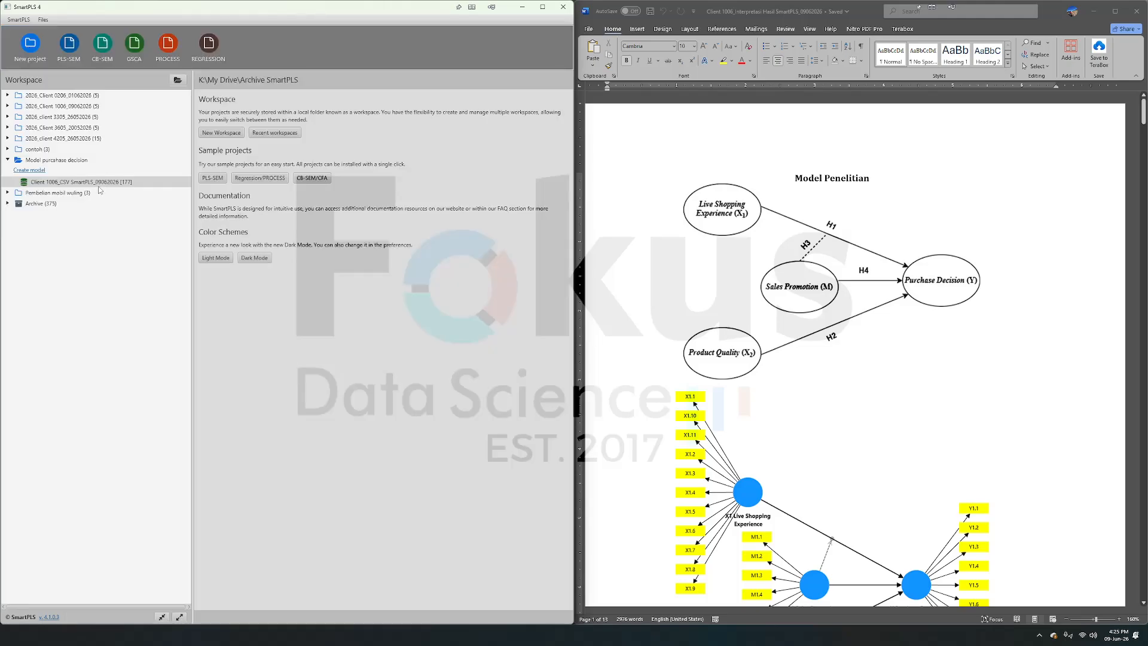
# Create a PLS-SEM model named "Model 1" in the Model purcahase decision project
pyautogui.click(35, 172)
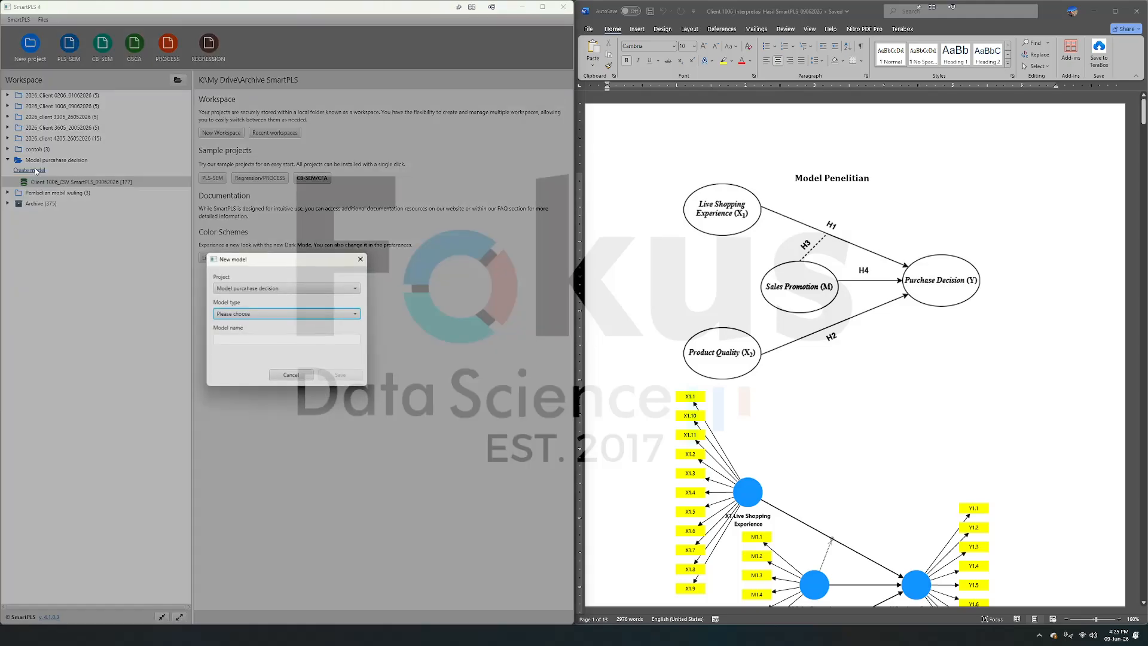
pyautogui.click(236, 312)
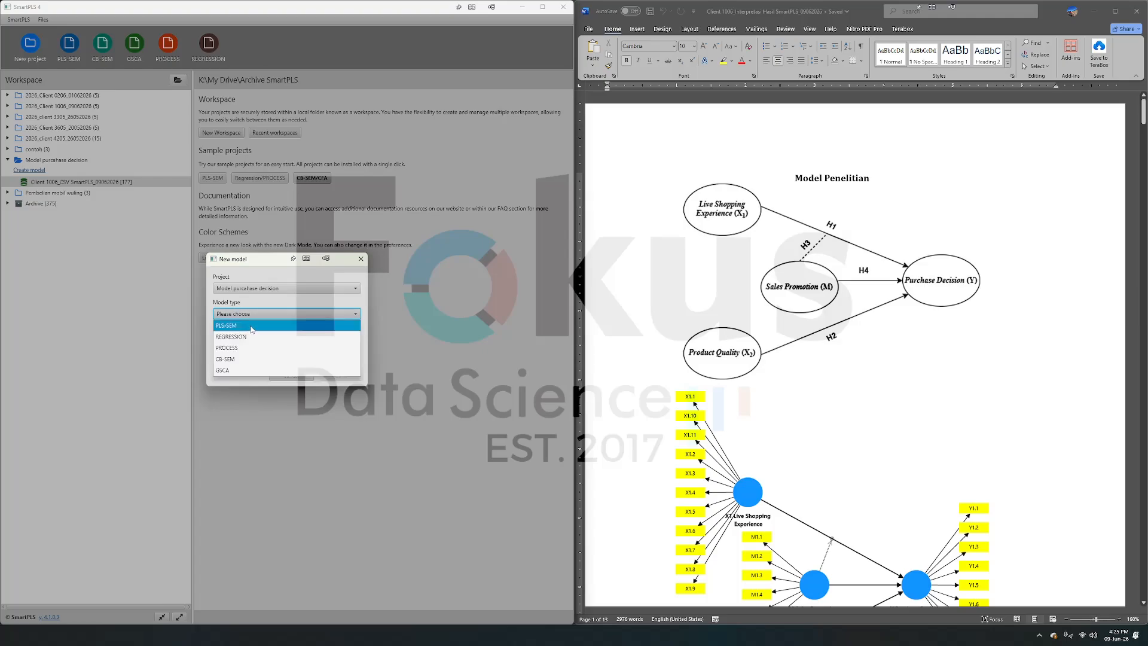
pyautogui.click(232, 326)
pyautogui.click(235, 339)
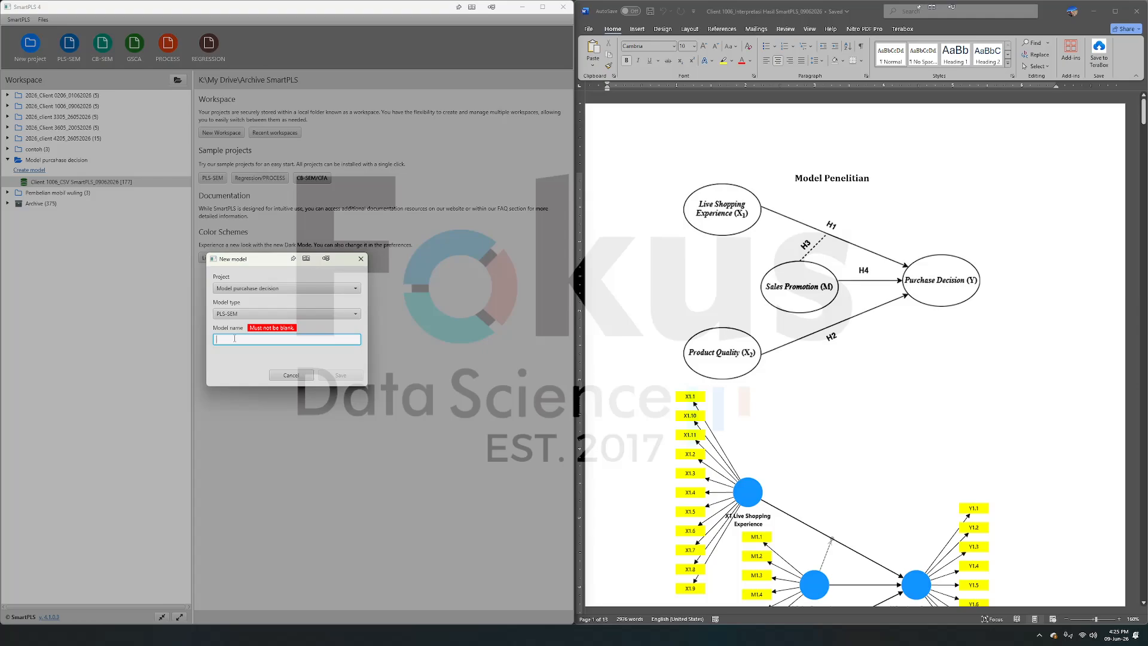
pyautogui.write('Model 1')
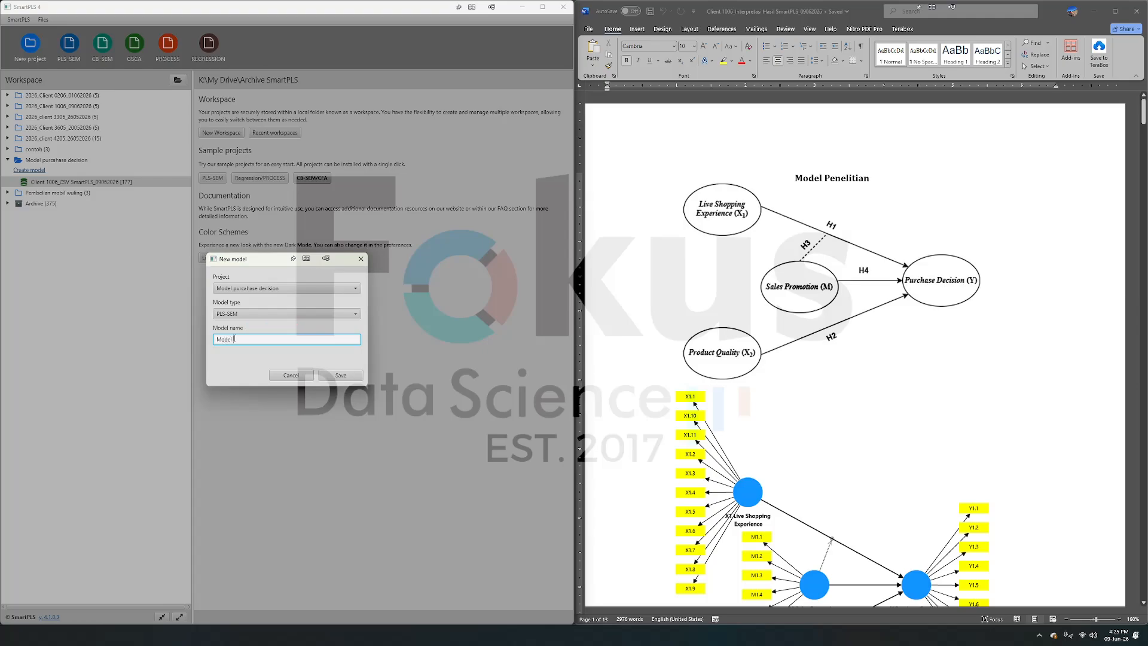
pyautogui.click(340, 376)
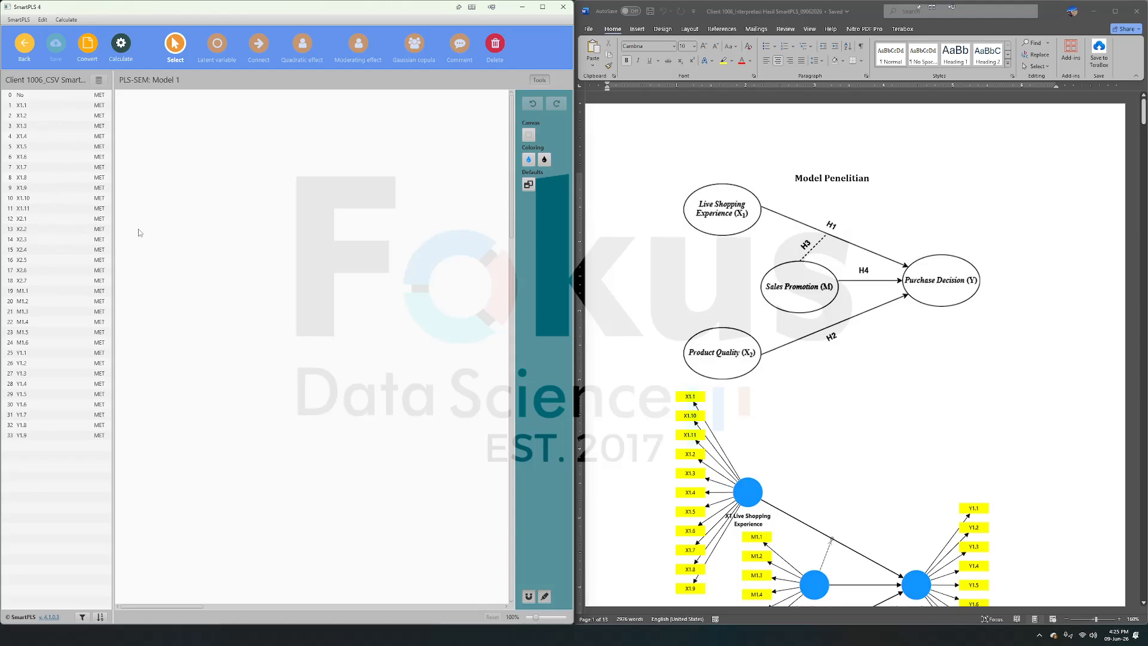
# Create a latent variable from indicators X1.1 to X1.11 with the suggested name and place it in the canvas's upper part
pyautogui.click(45, 106)
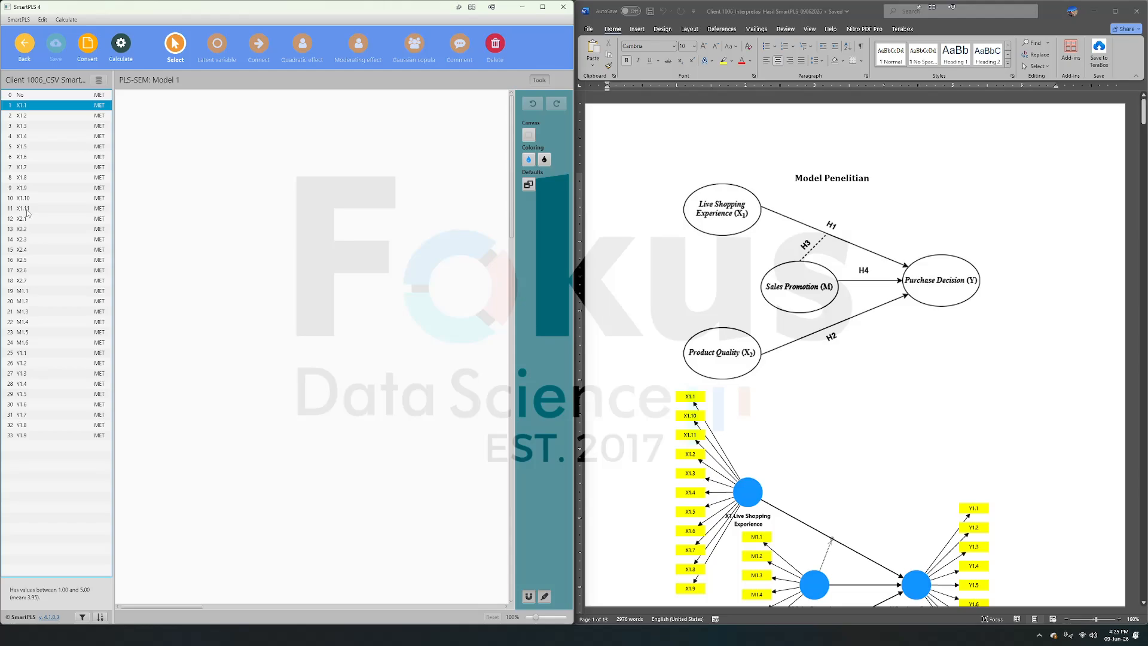
pyautogui.keyDown('ctrl'); pyautogui.click(29, 210); pyautogui.keyUp('ctrl')
pyautogui.click(42, 146)
pyautogui.click(33, 108)
pyautogui.keyDown('shift'); pyautogui.click(35, 209); pyautogui.keyUp('shift')
pyautogui.moveTo(286, 220); pyautogui.dragTo(287, 219)
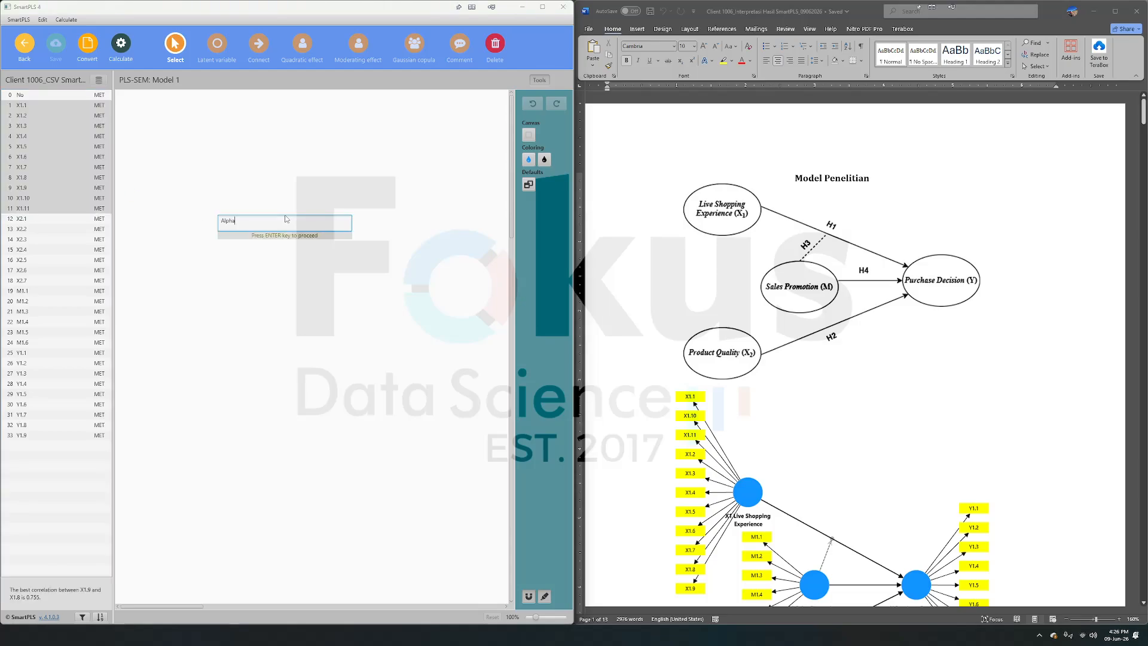
pyautogui.press('Return')
pyautogui.click(235, 212)
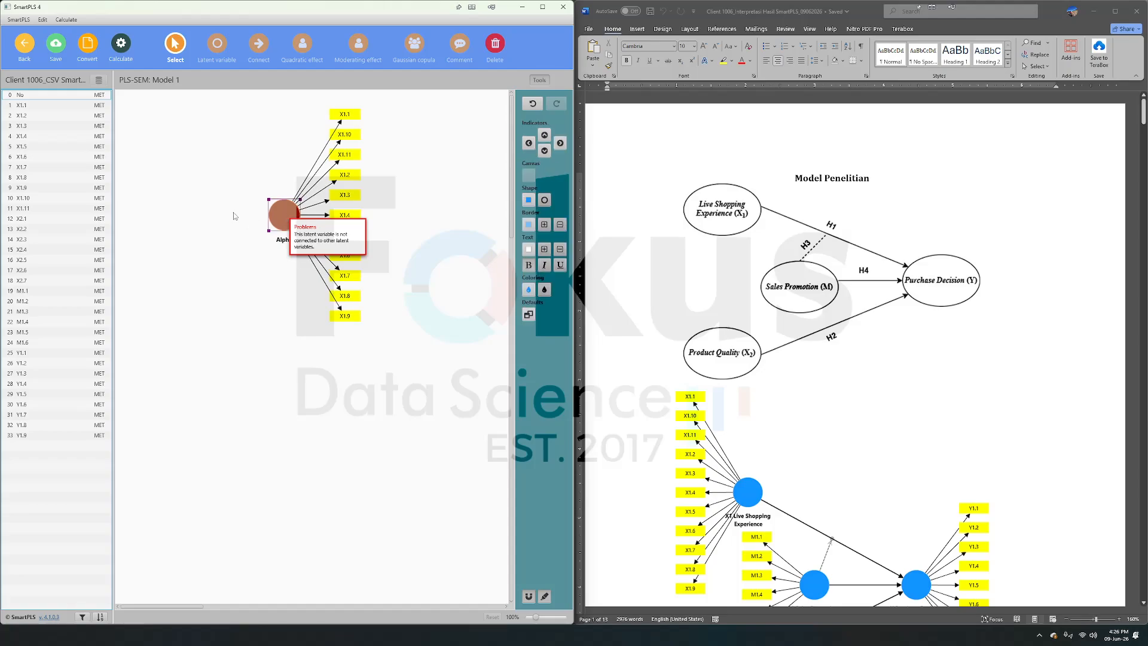
# Create a latent variable from indicators X2.1 to X2.7 below and to the left of the X1 construct, keeping the suggested name
pyautogui.click(30, 219)
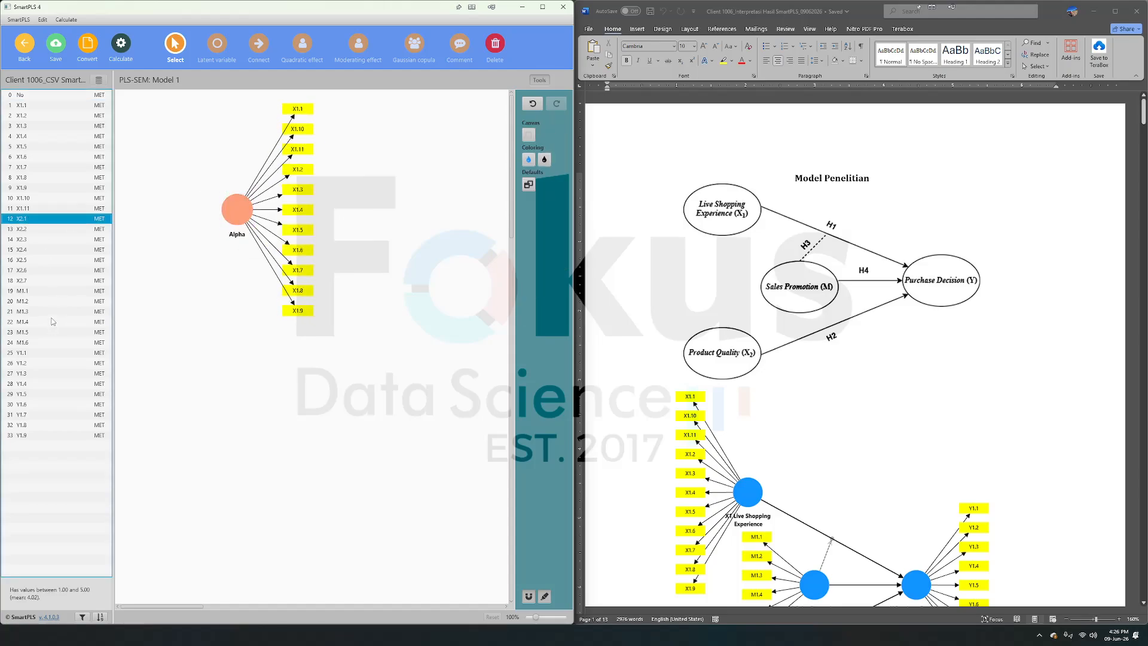
pyautogui.keyDown('shift'); pyautogui.click(48, 280); pyautogui.keyUp('shift')
pyautogui.moveTo(48, 280); pyautogui.dragTo(203, 350)
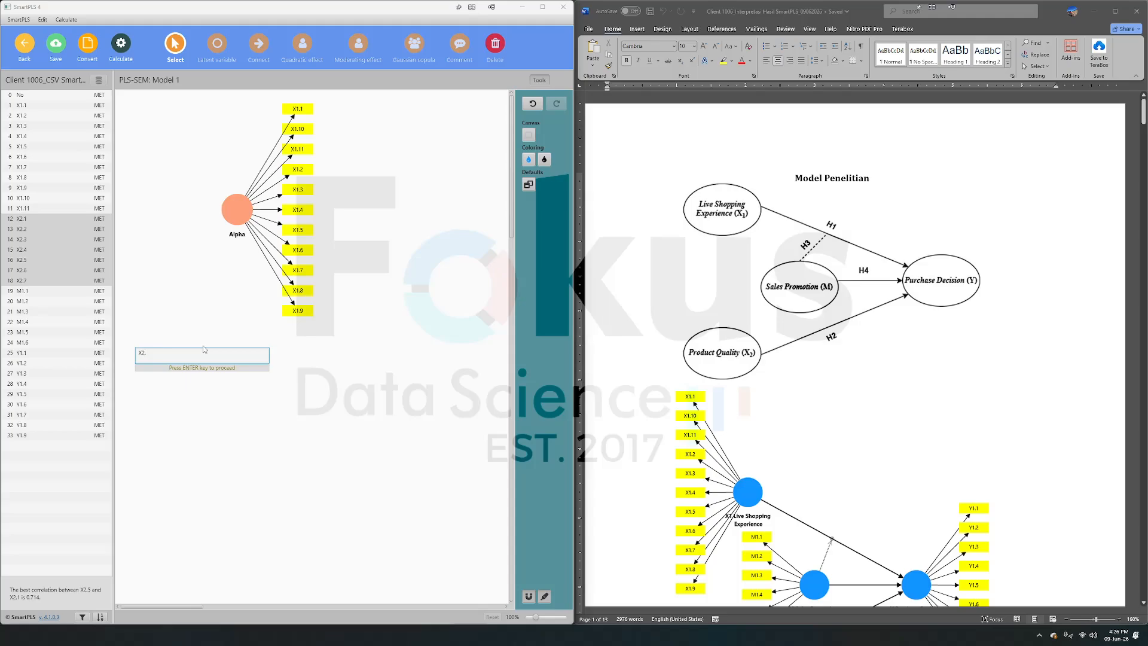
pyautogui.press('Return')
pyautogui.click(19, 281)
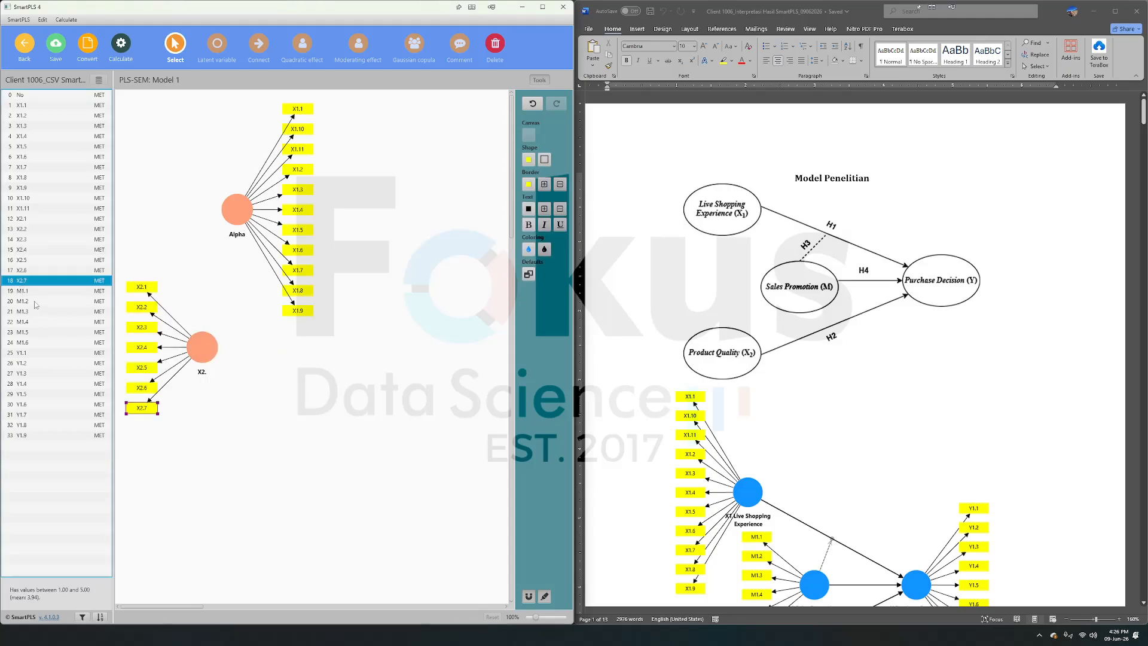
# Create a latent variable from indicators M1.1 to M1.6 below and to the right of the X2 construct, keeping the suggested name
pyautogui.click(34, 291)
pyautogui.keyDown('shift'); pyautogui.click(33, 343); pyautogui.keyUp('shift')
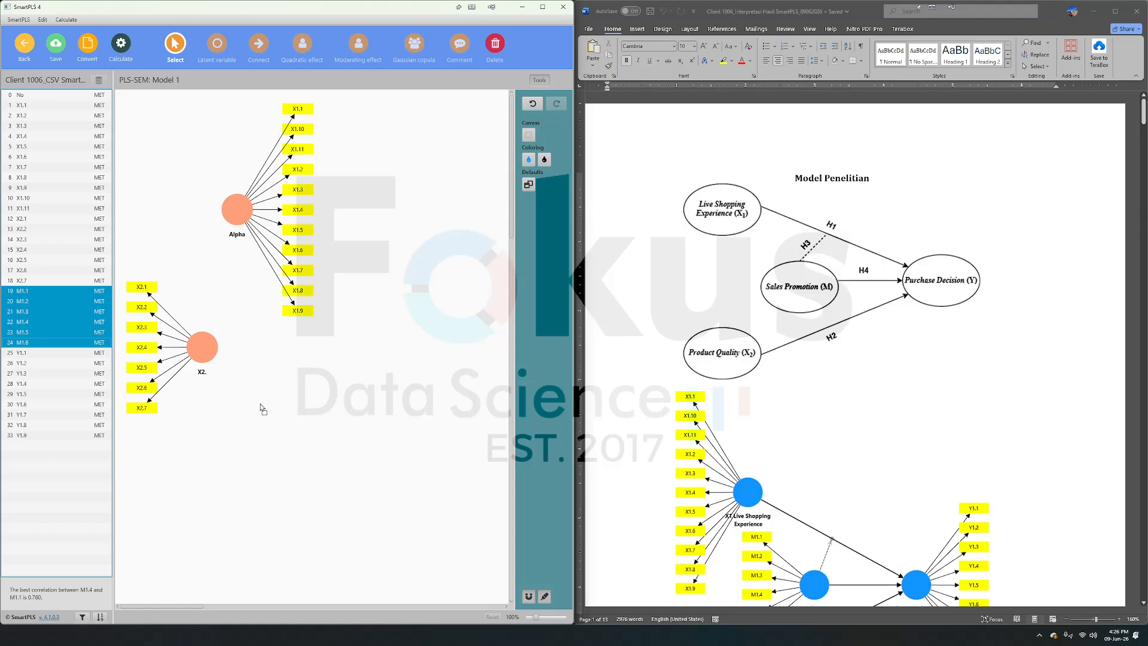
pyautogui.moveTo(261, 405); pyautogui.dragTo(260, 405)
pyautogui.press('Return')
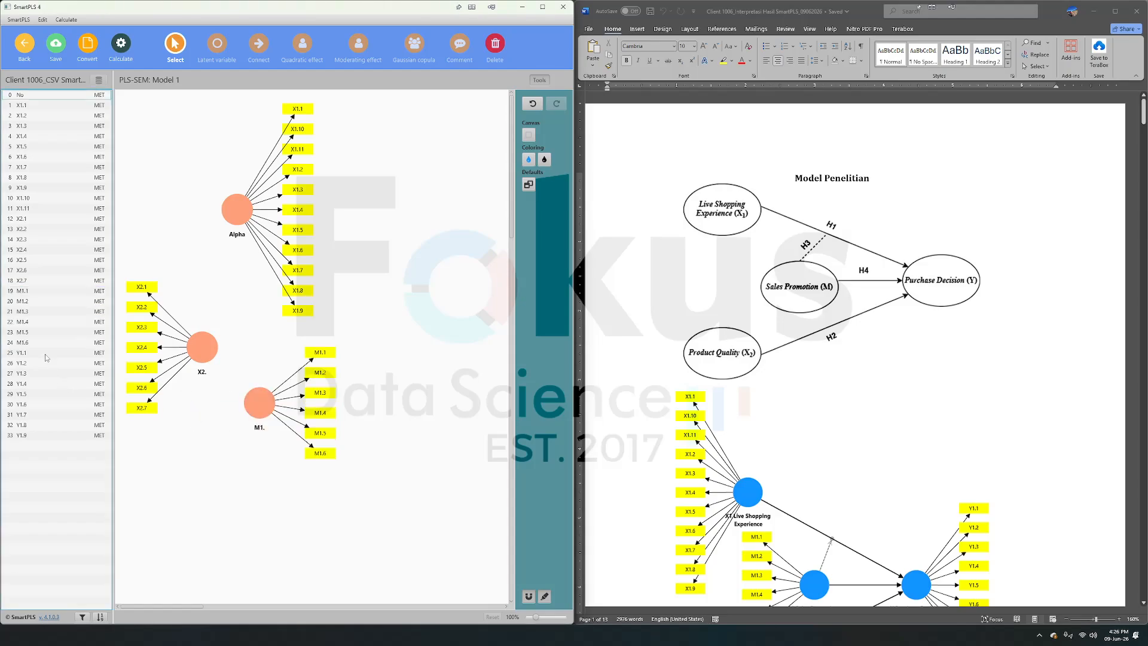
# Create a latent variable from indicators Y1.1 to Y1.9 to the right of the other constructs, keeping the suggested name
pyautogui.click(45, 354)
pyautogui.keyDown('shift'); pyautogui.click(37, 432); pyautogui.keyUp('shift')
pyautogui.moveTo(38, 431); pyautogui.dragTo(385, 301)
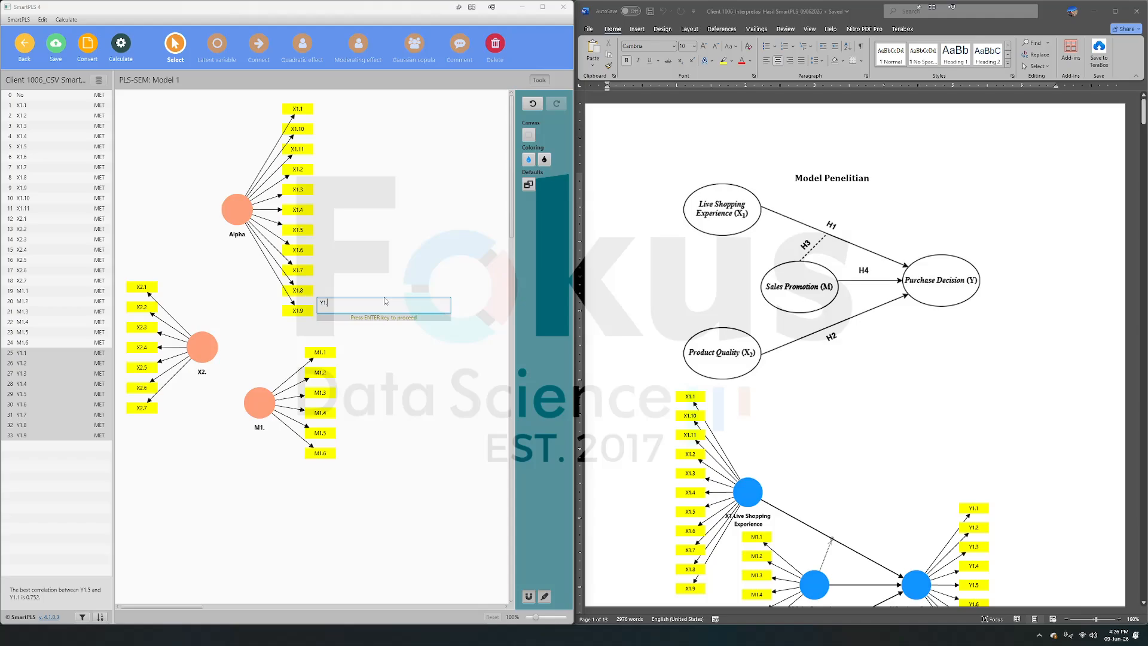
pyautogui.press('Return')
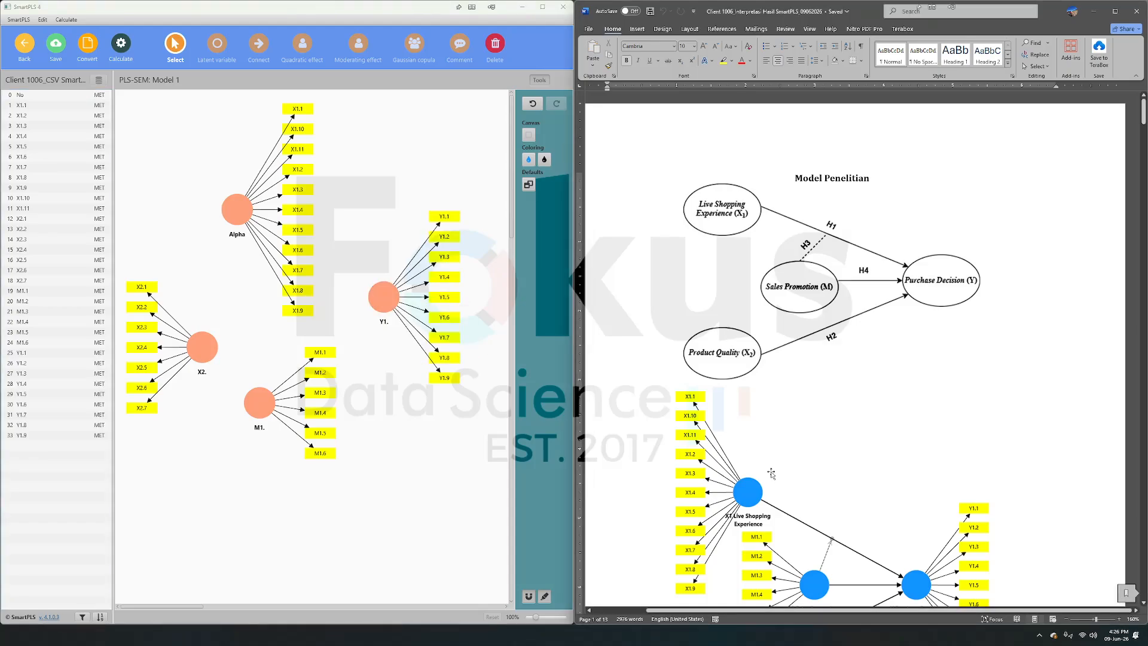
# Switch to the Excel workbook Client 1006_Data & Hasil SmartPLS_09062026 and place its window side by side with SmartPLS
pyautogui.hotkey('alt', 'Tab')
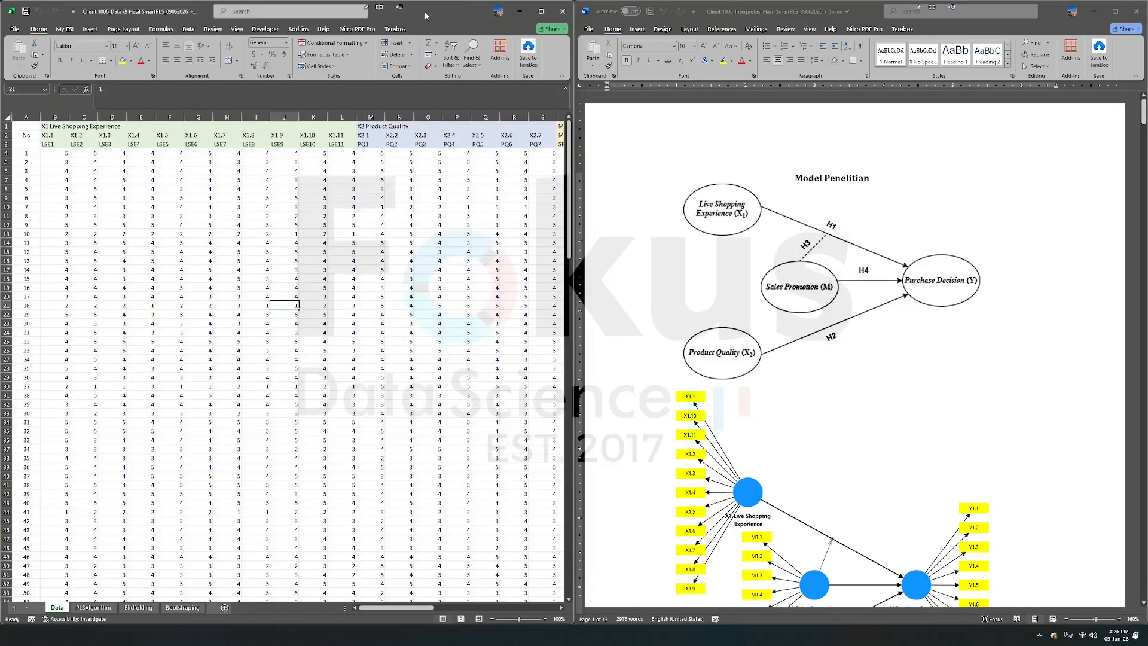
pyautogui.moveTo(424, 12); pyautogui.dragTo(1145, 15)
pyautogui.click(601, 198)
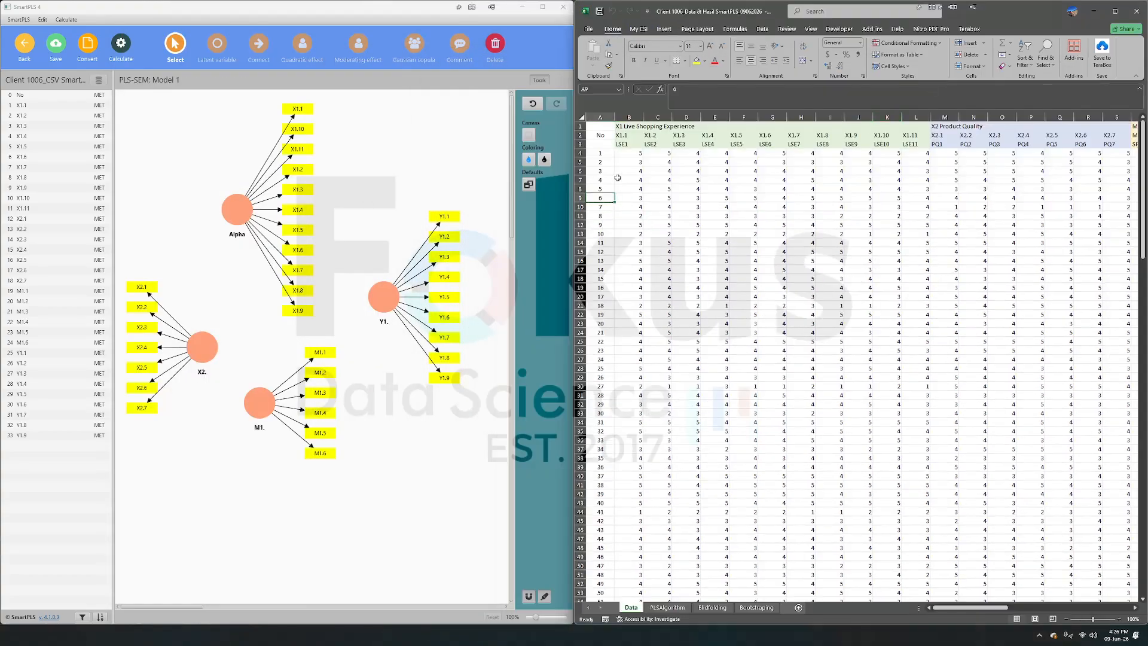
pyautogui.click(626, 125)
pyautogui.click(703, 94)
pyautogui.rightClick(703, 94)
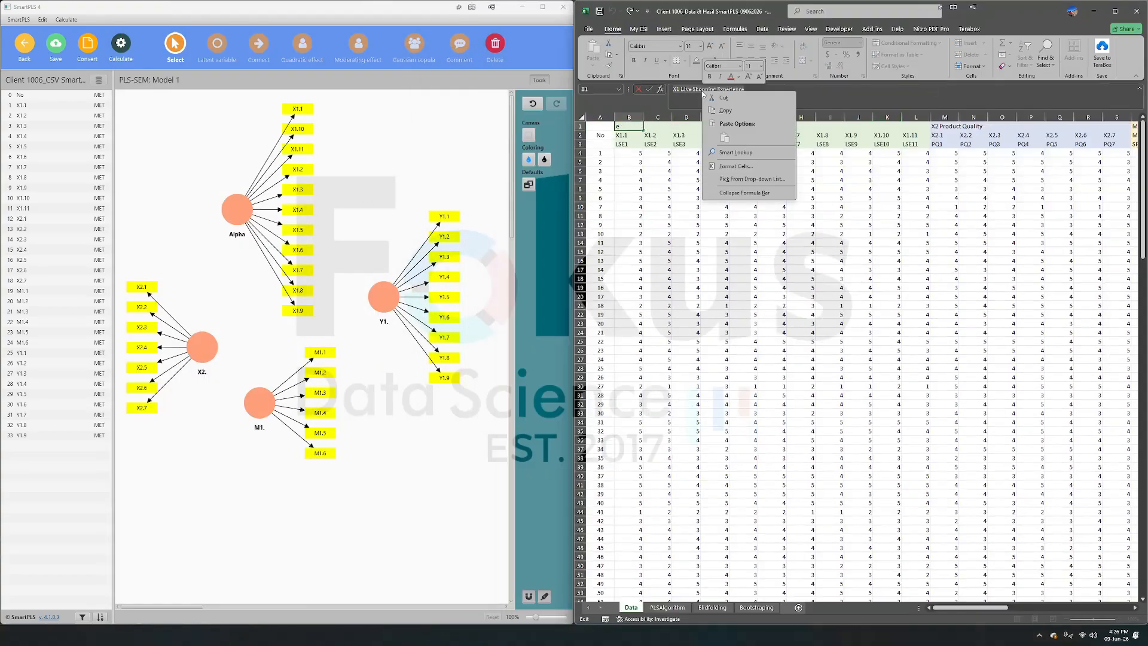
pyautogui.press('Escape')
pyautogui.click(705, 221)
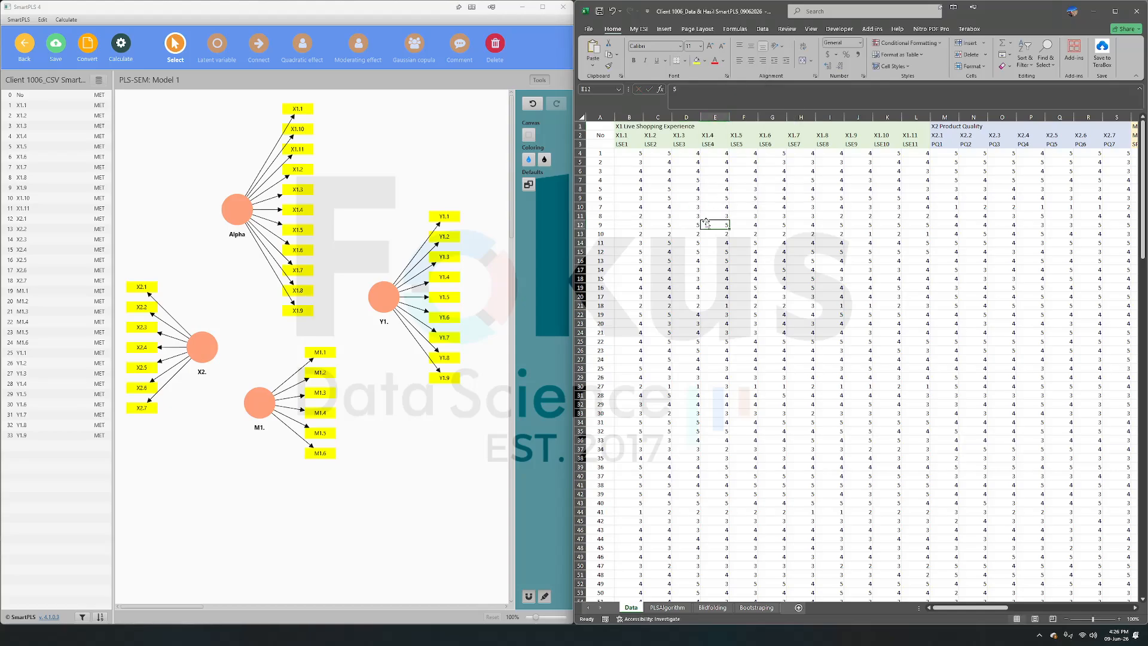
# Copy the heading text "X1 Live Shopping Experience" from cell B1 of the Data sheet
pyautogui.scroll(3, 706, 222)
pyautogui.hscroll(-2, 635, 130)
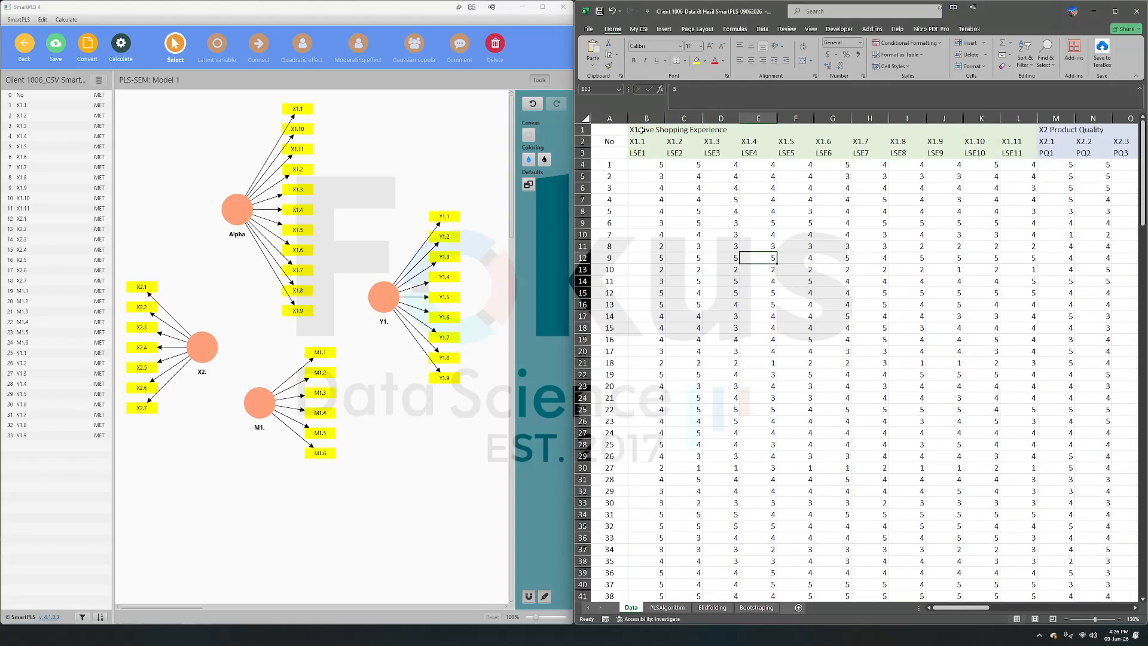
pyautogui.click(635, 130)
pyautogui.click(712, 89)
pyautogui.rightClick(712, 90)
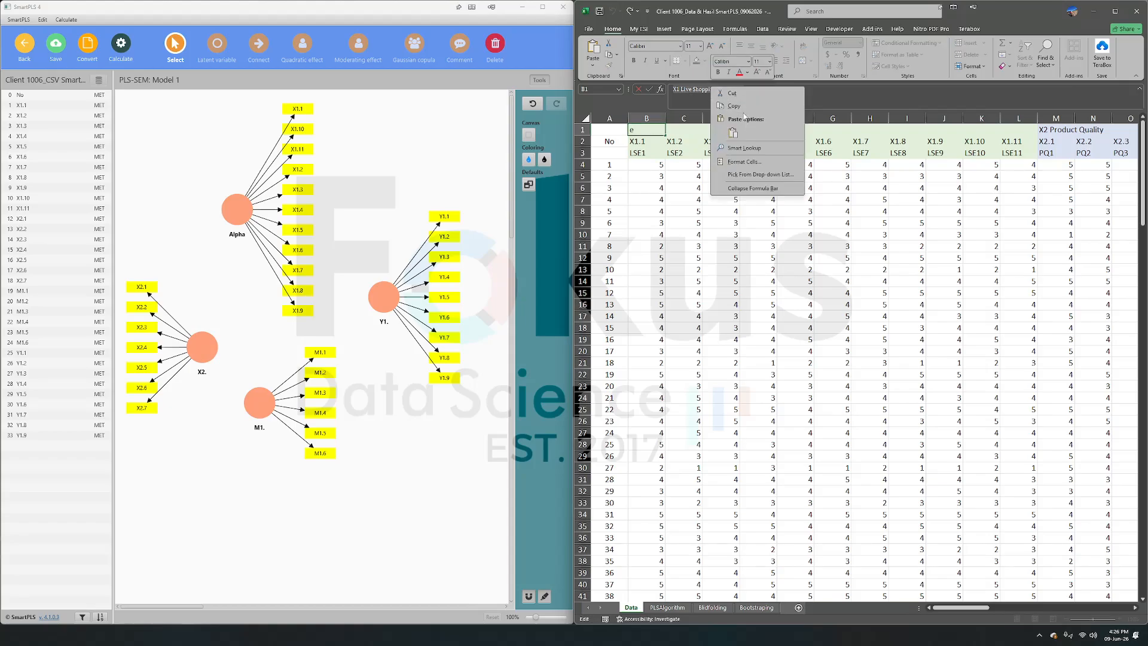
pyautogui.press('Escape')
# Rename the latent variable with the X1 indicators in SmartPLS as "X1 Live Shopping Experience" using the copied heading
pyautogui.click(376, 191)
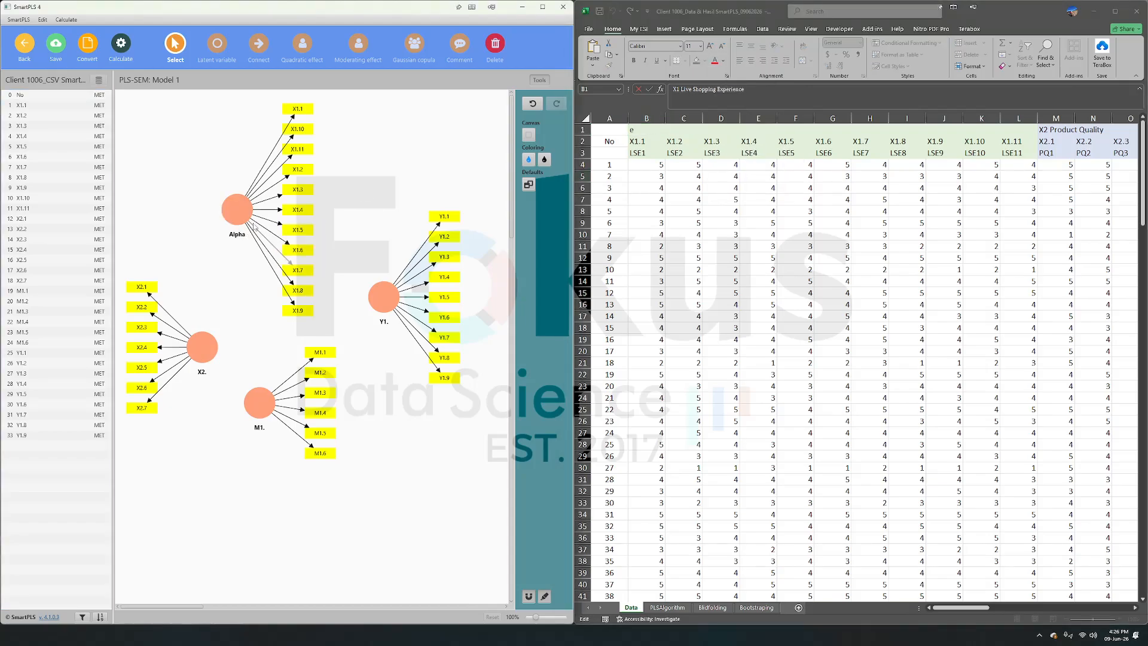
pyautogui.doubleClick(238, 210)
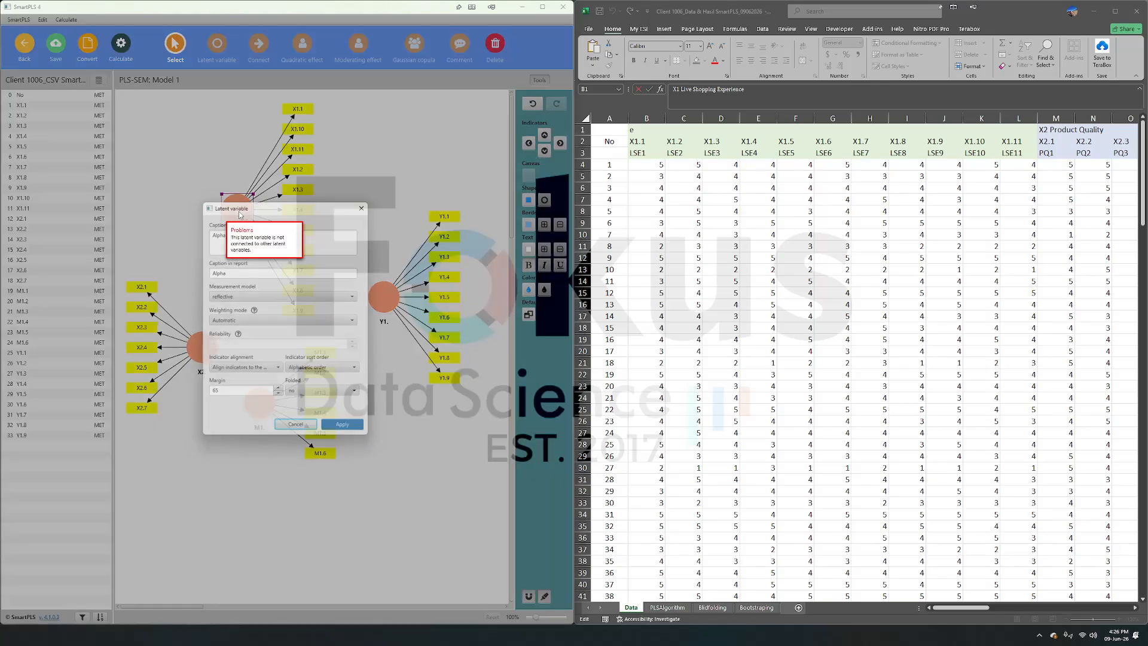
pyautogui.doubleClick(228, 234)
pyautogui.rightClick(229, 234)
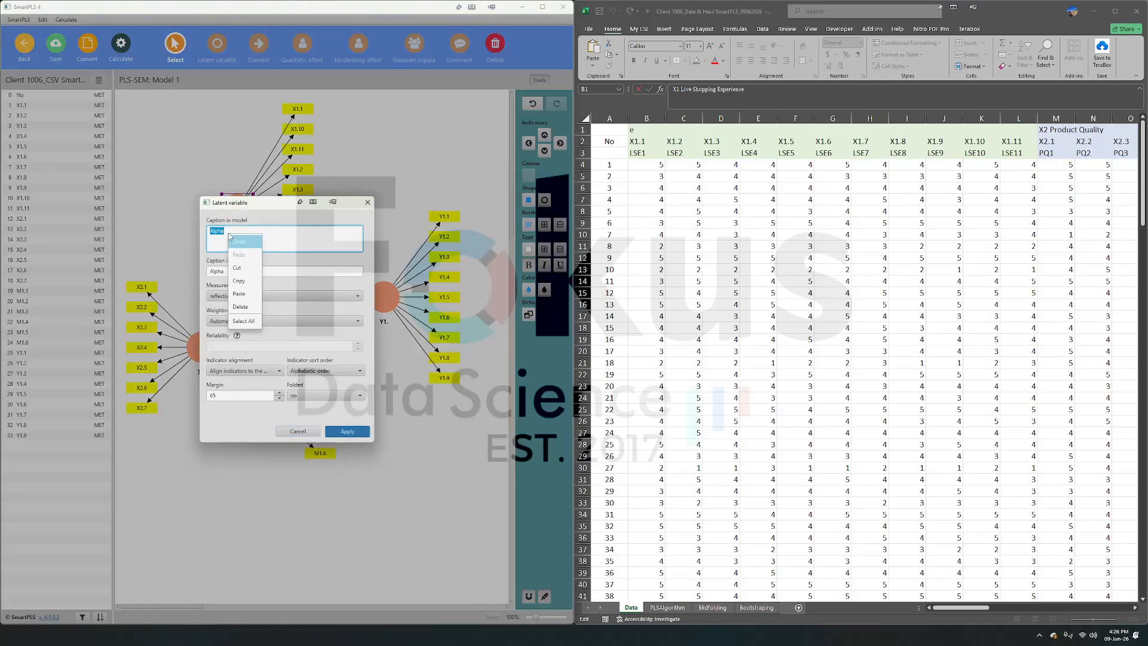
pyautogui.click(243, 282)
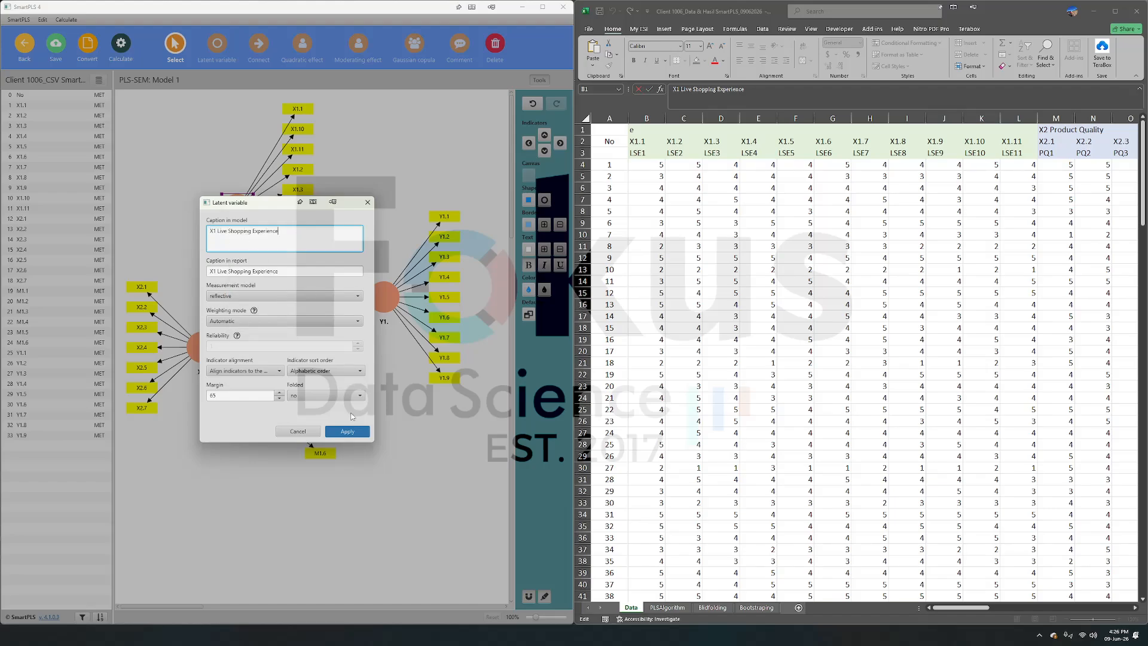
pyautogui.click(347, 431)
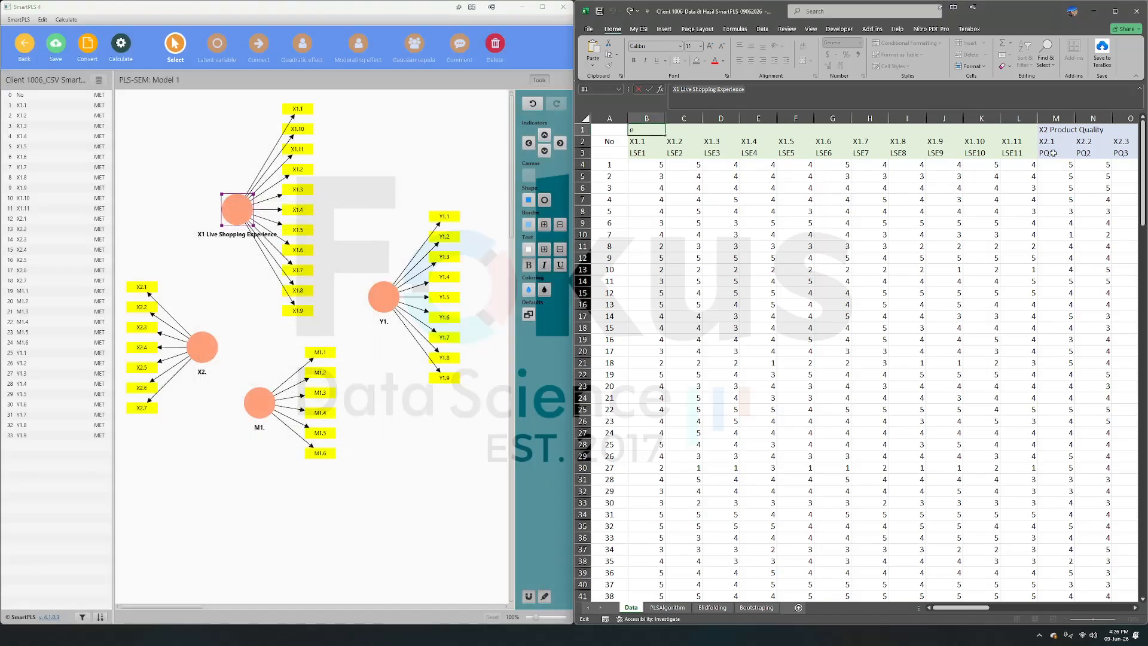
# Rename the latent variable with the X2 indicators as "X2 Product Quality", copying the heading from cell M1 of the Data sheet
pyautogui.click(1054, 130)
pyautogui.tripleClick(688, 90)
pyautogui.rightClick(688, 89)
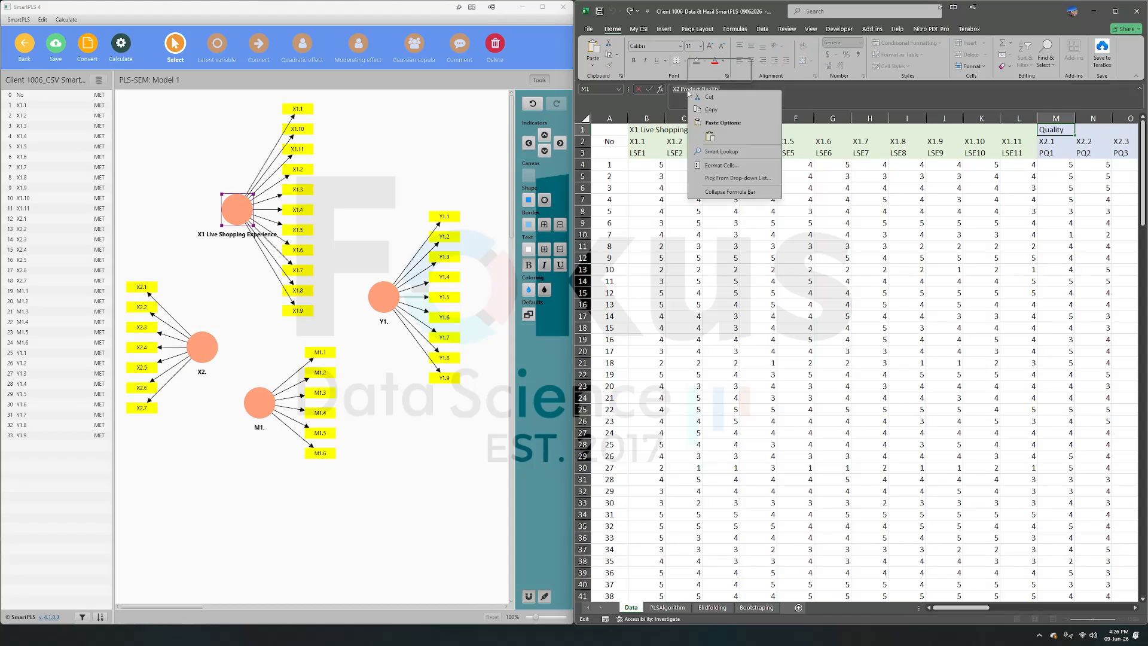
pyautogui.click(715, 110)
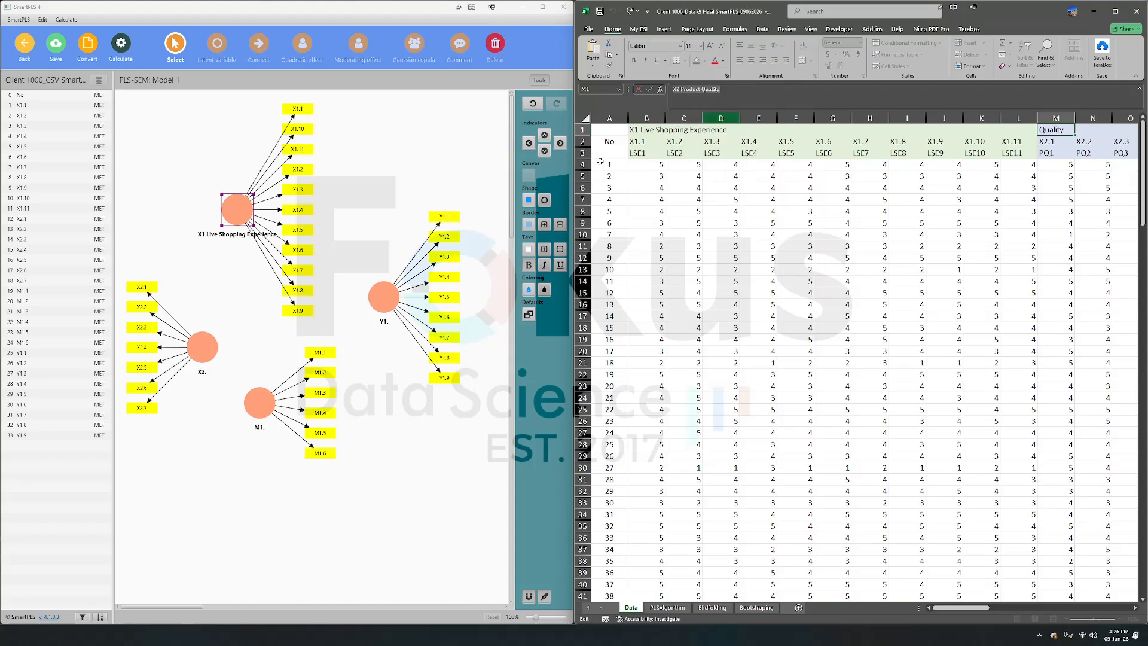
pyautogui.doubleClick(202, 347)
pyautogui.rightClick(219, 233)
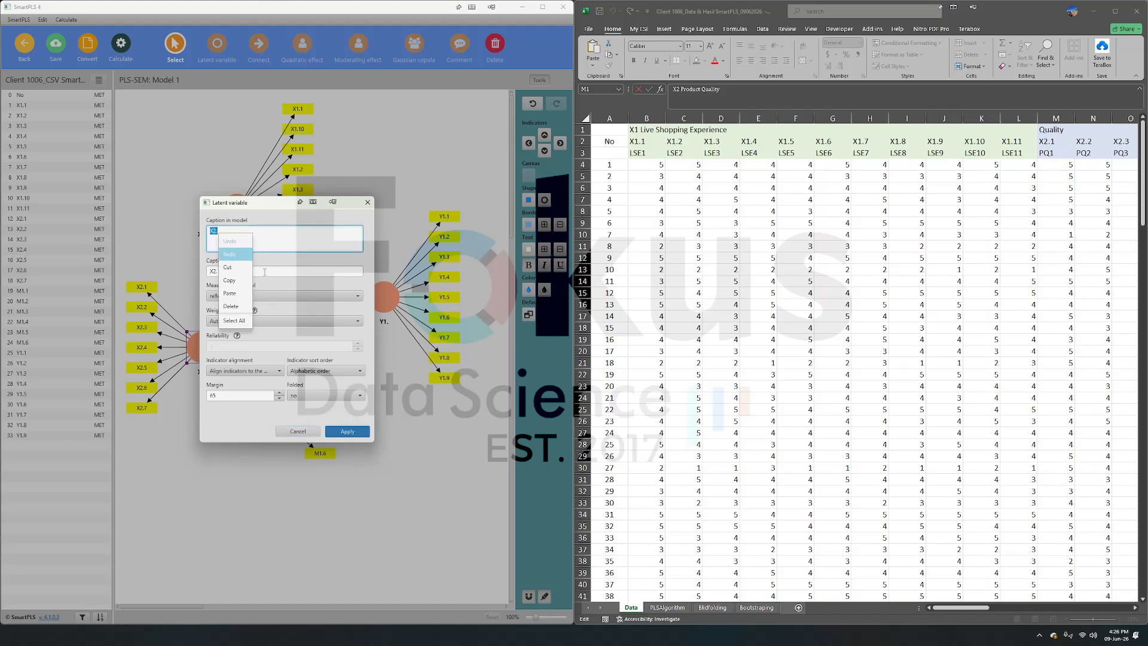
pyautogui.click(232, 294)
pyautogui.click(348, 432)
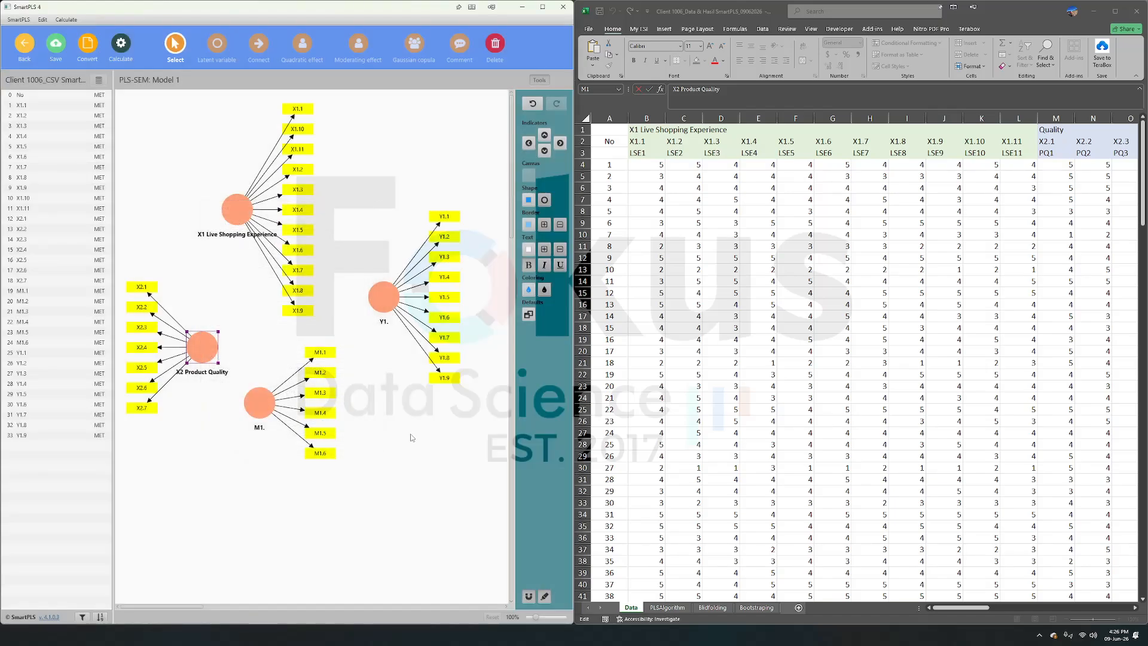
# Rename the latent variable with the M1 indicators as "M Sales Promotion", copying the heading from cell T1 of the Data sheet
pyautogui.hscroll(5, 768, 256)
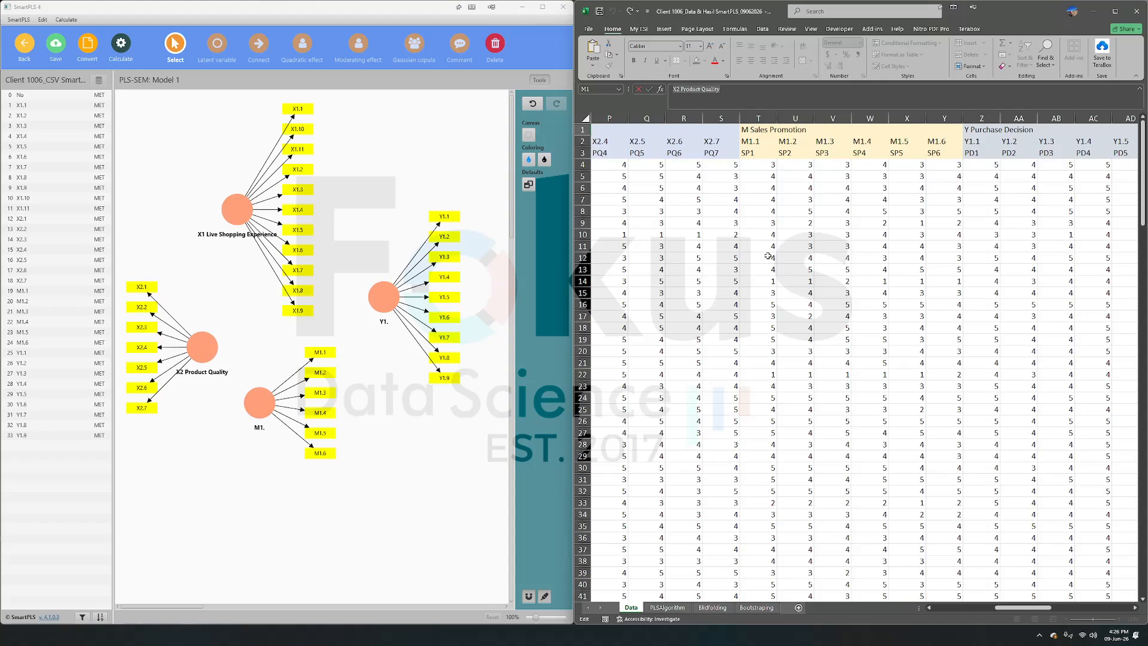
pyautogui.click(751, 130)
pyautogui.tripleClick(695, 88)
pyautogui.rightClick(695, 88)
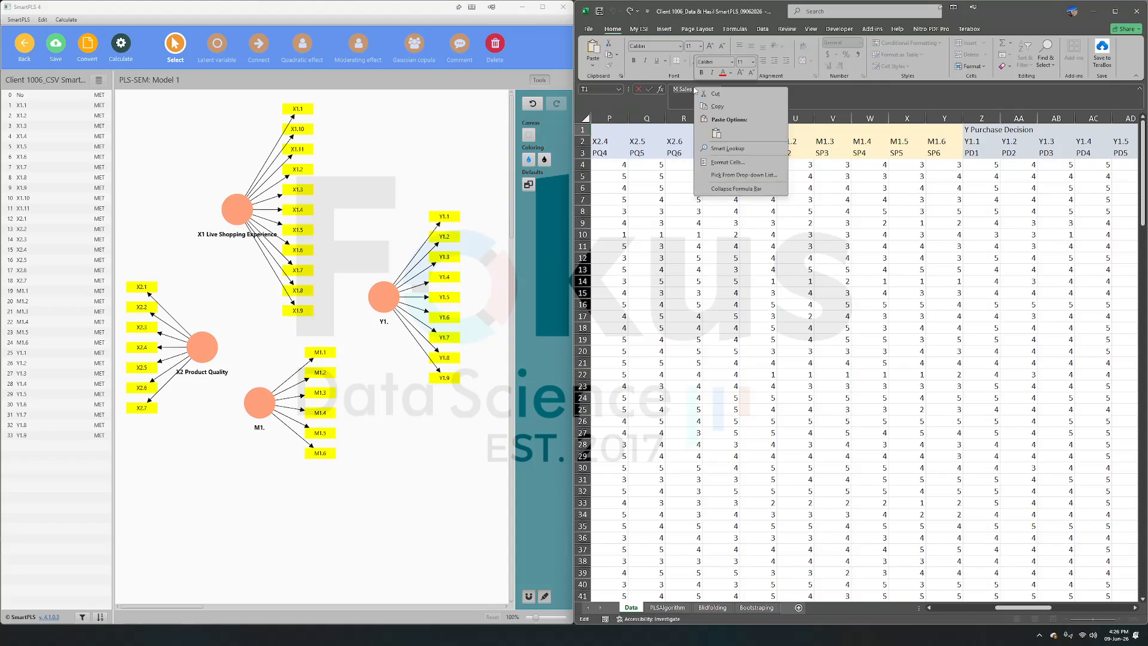
pyautogui.click(716, 119)
pyautogui.doubleClick(256, 412)
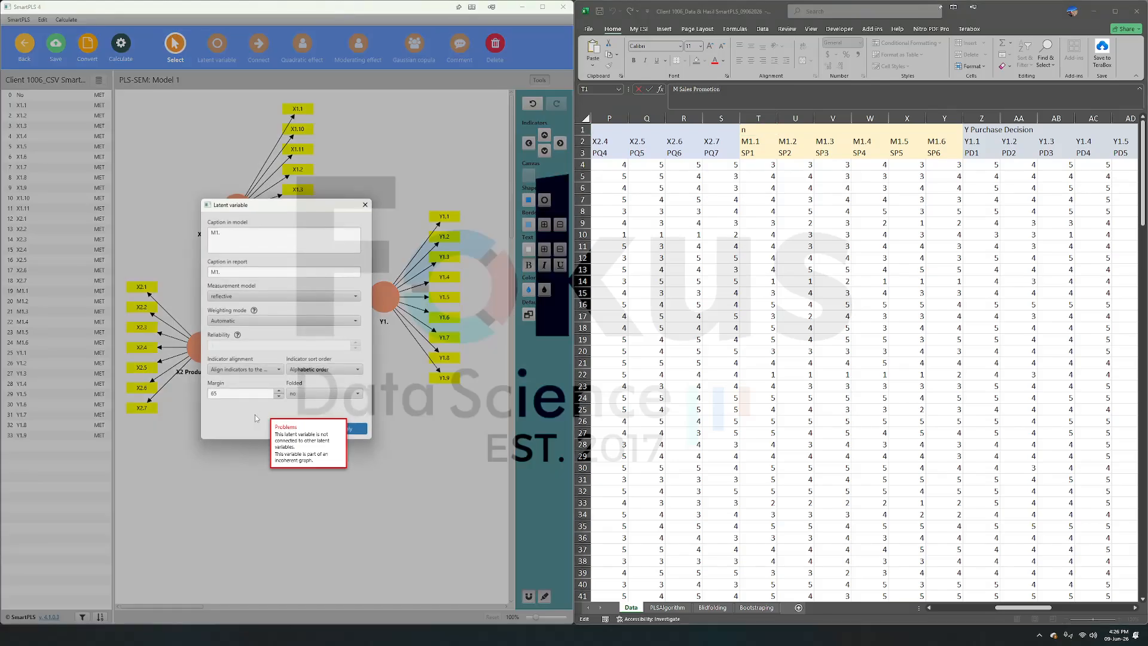
pyautogui.doubleClick(253, 239)
pyautogui.rightClick(252, 242)
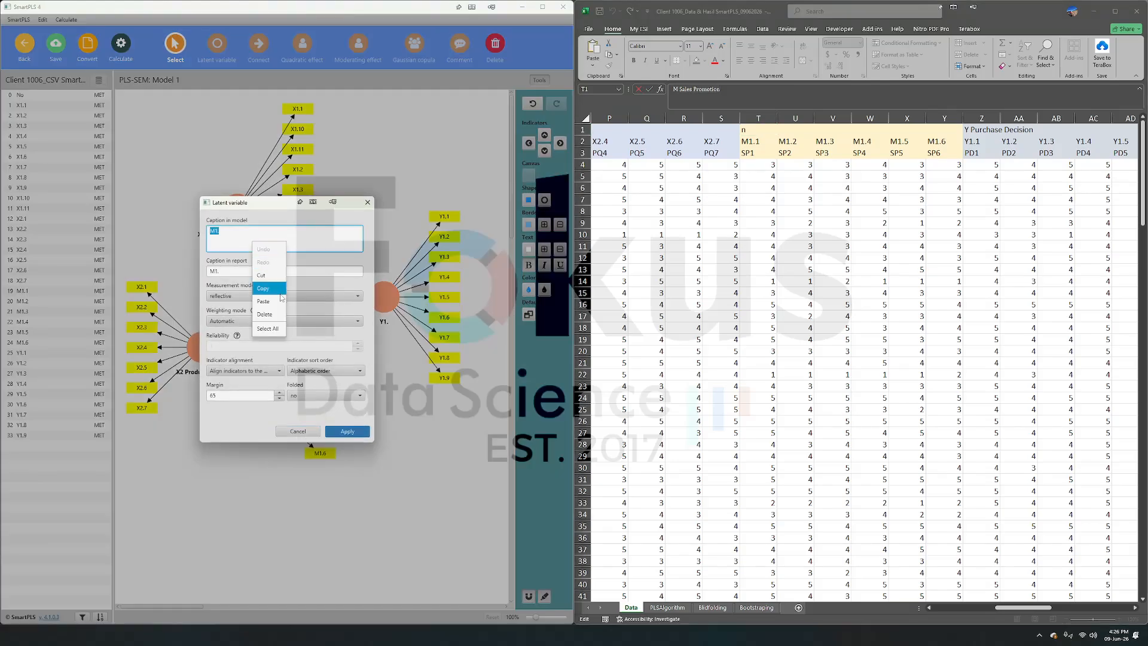
pyautogui.click(263, 301)
pyautogui.click(345, 431)
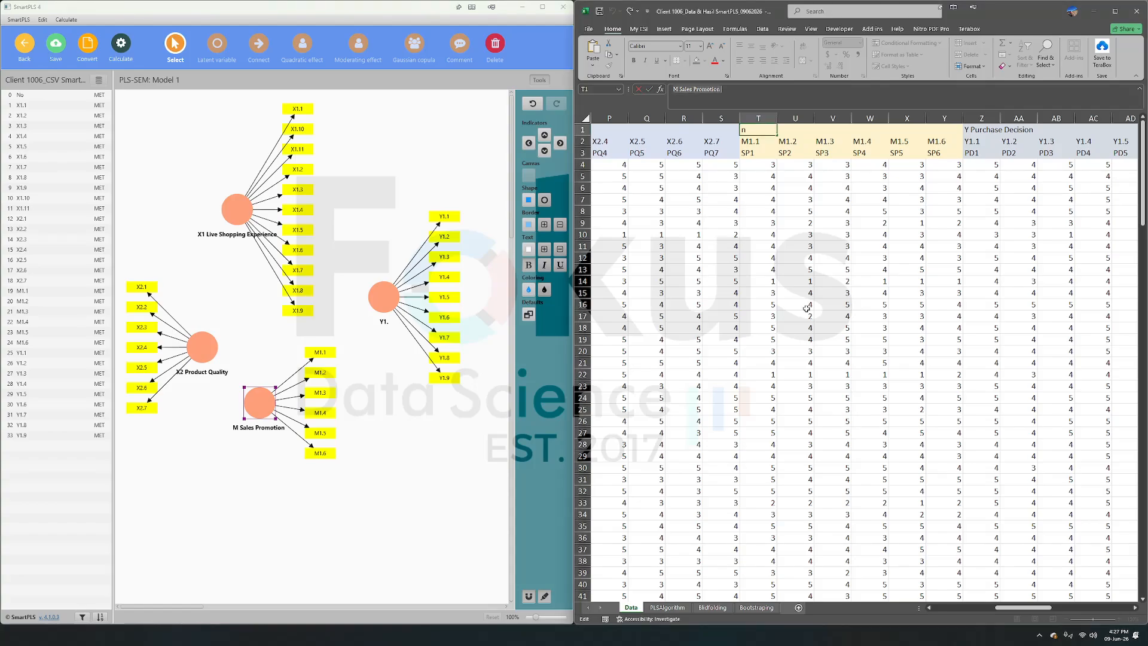
# Rename the latent variable with the Y1 indicators as "Y Purchase Decision", copying the heading from cell Z1 of the Data sheet
pyautogui.hscroll(3, 808, 305)
pyautogui.click(721, 132)
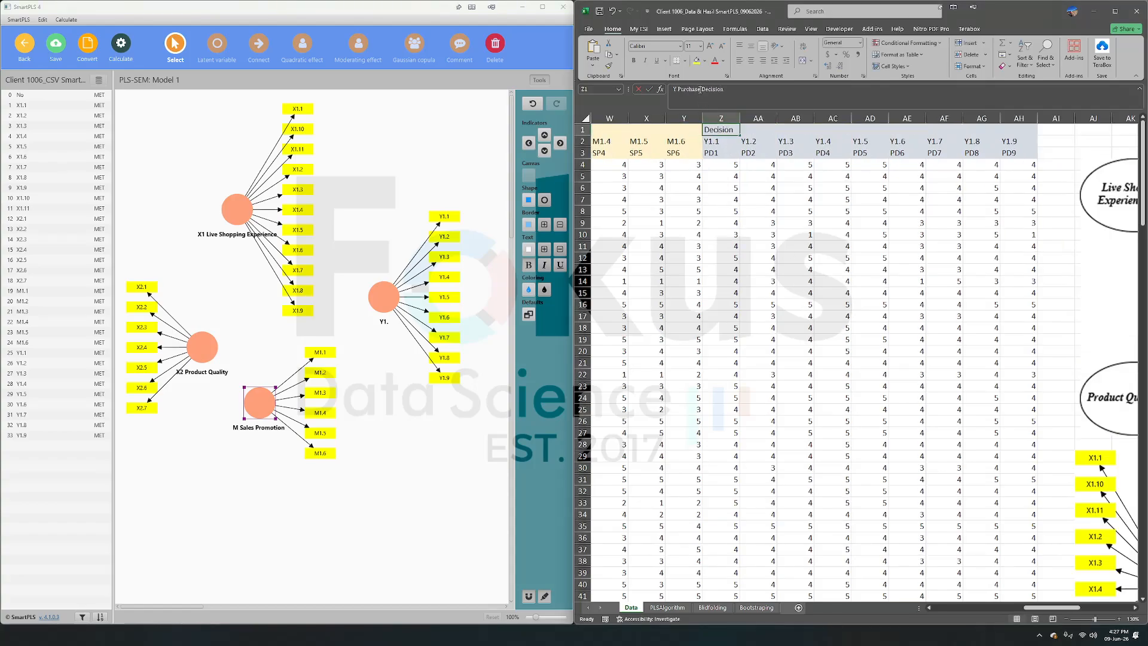
pyautogui.rightClick(701, 90)
pyautogui.click(719, 110)
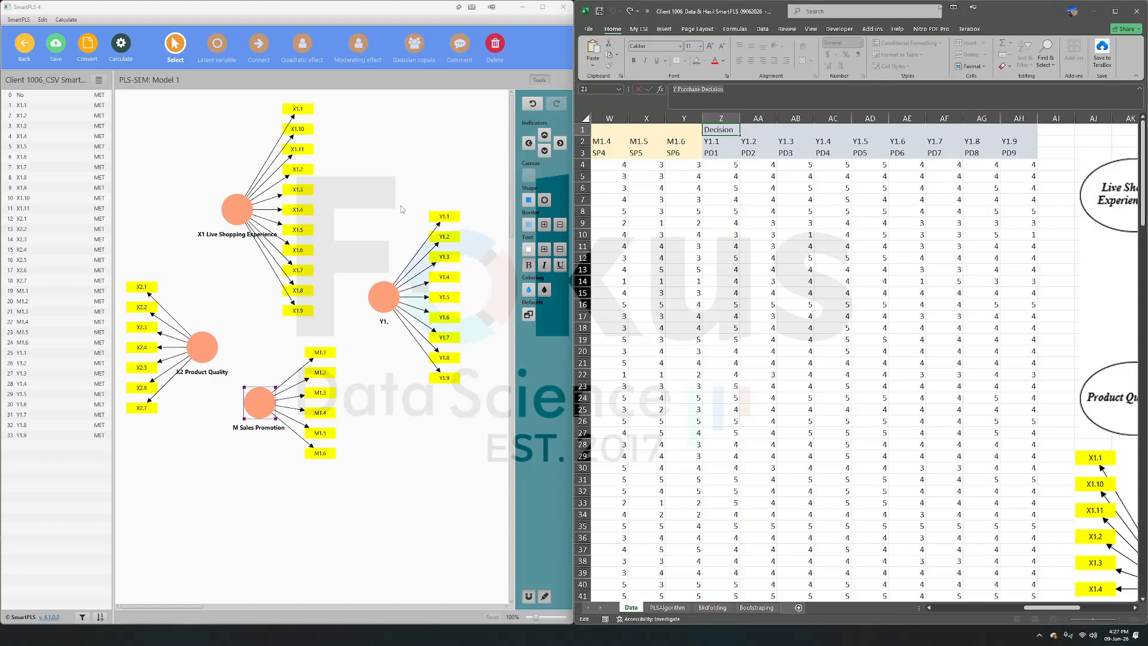
pyautogui.click(383, 297)
pyautogui.doubleClick(384, 296)
pyautogui.click(311, 241)
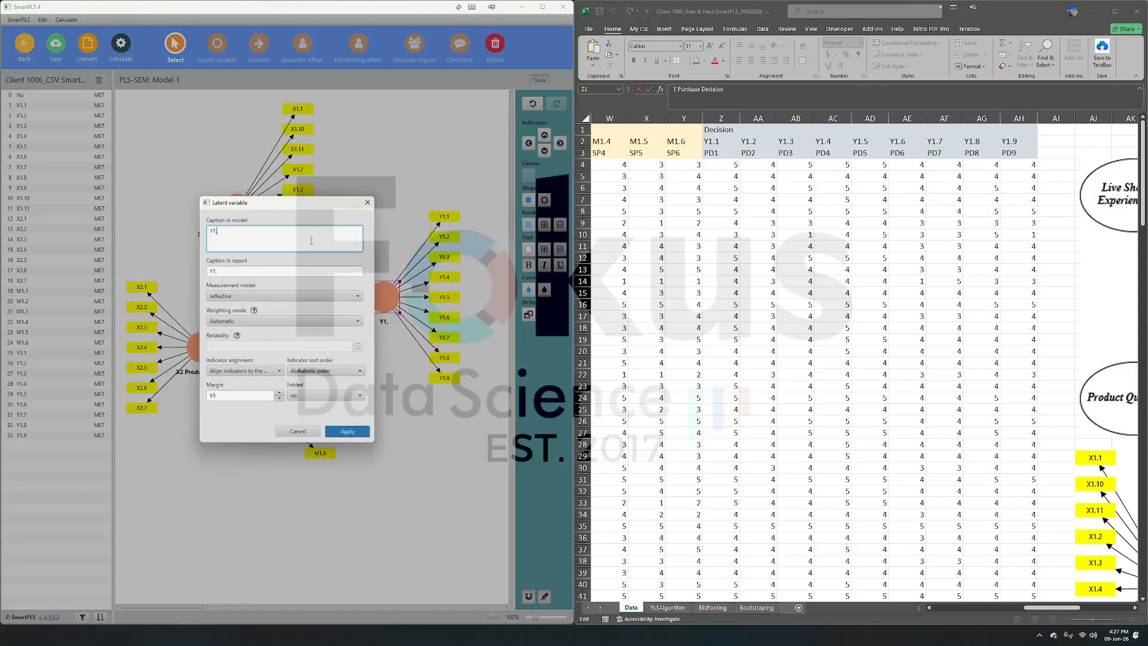
pyautogui.hotkey('ctrl', 'a')
pyautogui.rightClick(311, 241)
pyautogui.click(323, 304)
pyautogui.click(348, 431)
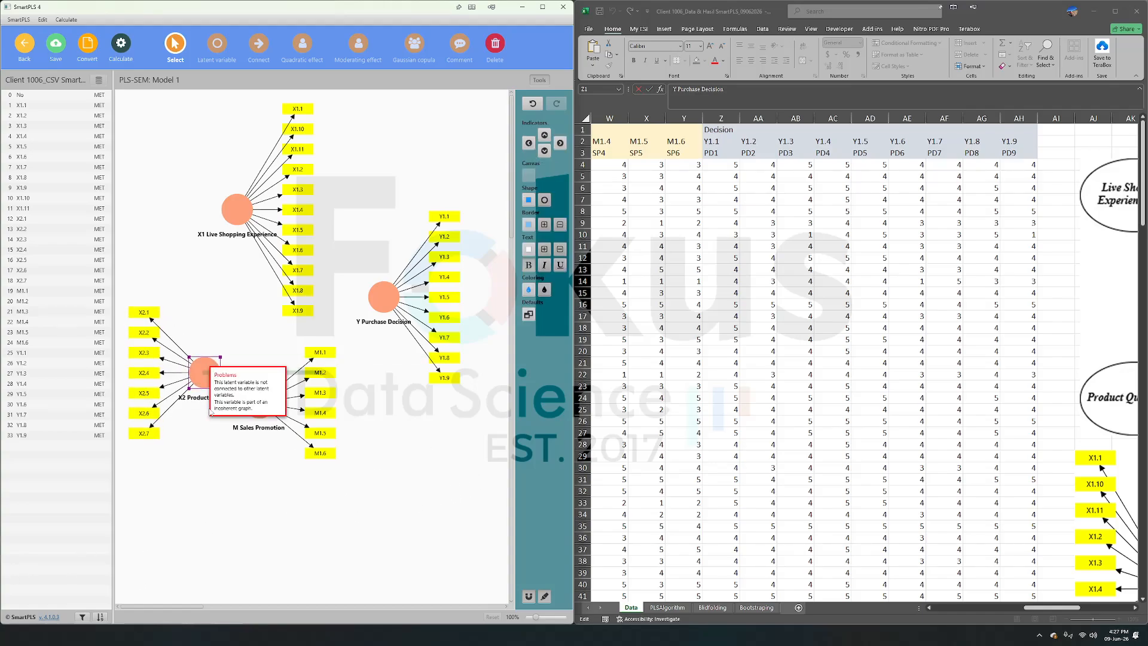
# Move the X2 Product Quality construct down beside M Sales Promotion and align the X1 Live Shopping Experience indicators to its left side
pyautogui.moveTo(203, 347); pyautogui.dragTo(210, 413)
pyautogui.click(243, 214)
pyautogui.click(529, 142)
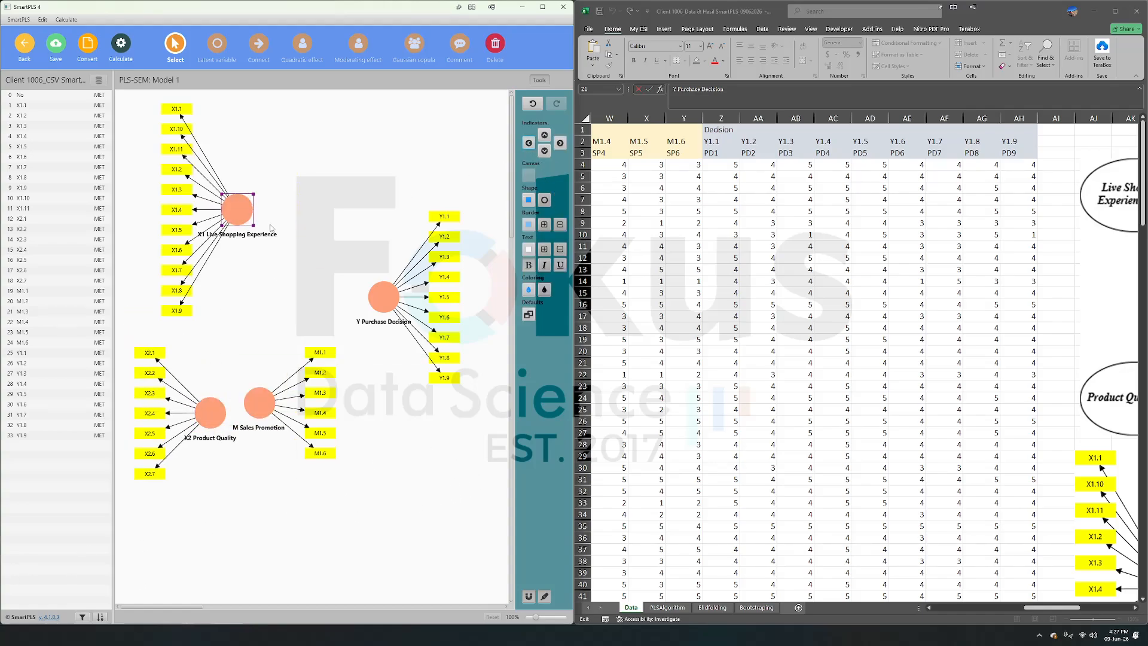
# Stack X1 Live Shopping Experience above X2 Product Quality, place M Sales Promotion between them, and align the M indicators to its left side
pyautogui.moveTo(238, 211); pyautogui.dragTo(206, 217)
pyautogui.moveTo(259, 403); pyautogui.dragTo(255, 325)
pyautogui.moveTo(212, 408); pyautogui.dragTo(209, 411)
pyautogui.click(262, 325)
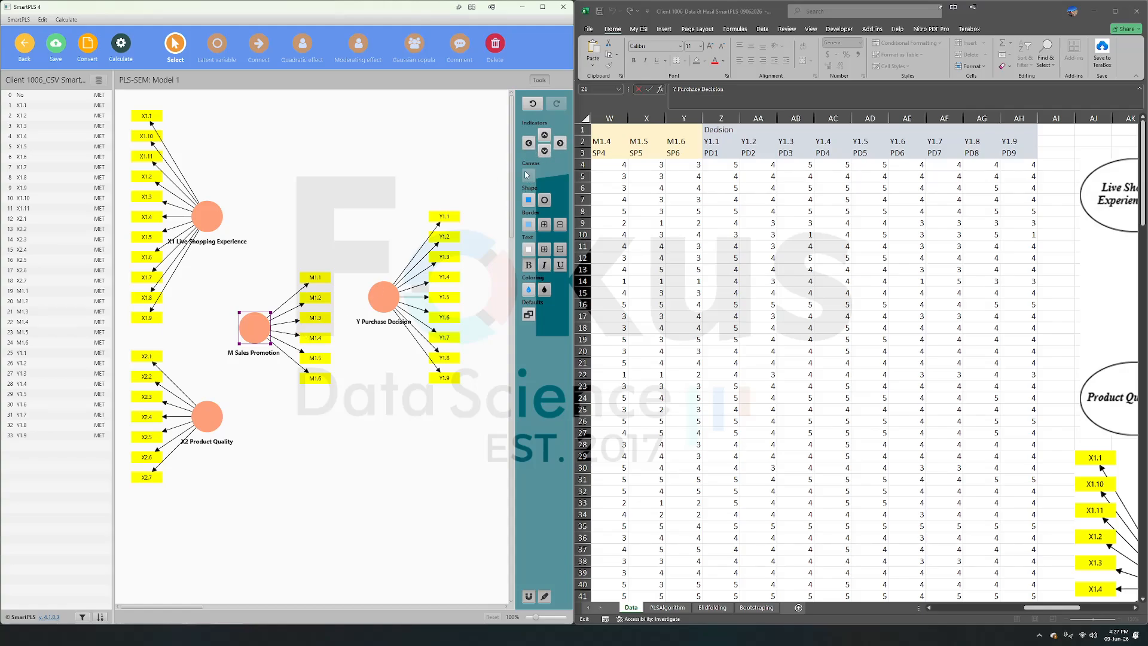
pyautogui.click(528, 143)
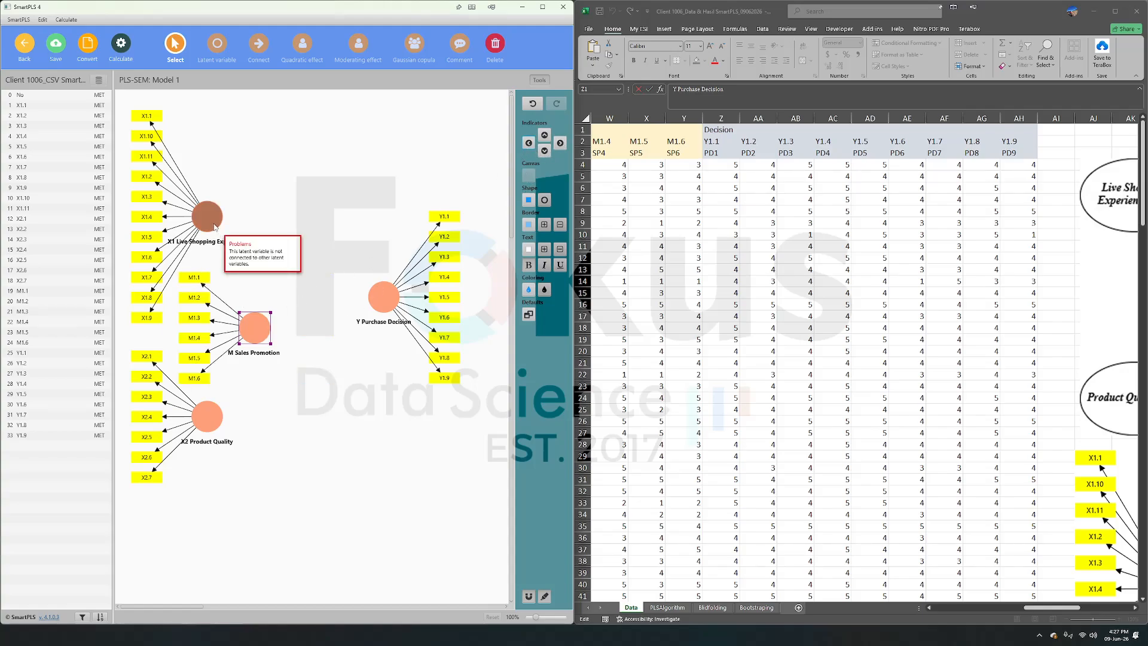
# Space the X1 and X2 constructs slightly farther apart and lower Y Purchase Decision level with M Sales Promotion
pyautogui.moveTo(215, 224); pyautogui.dragTo(216, 221)
pyautogui.moveTo(220, 411); pyautogui.dragTo(219, 418)
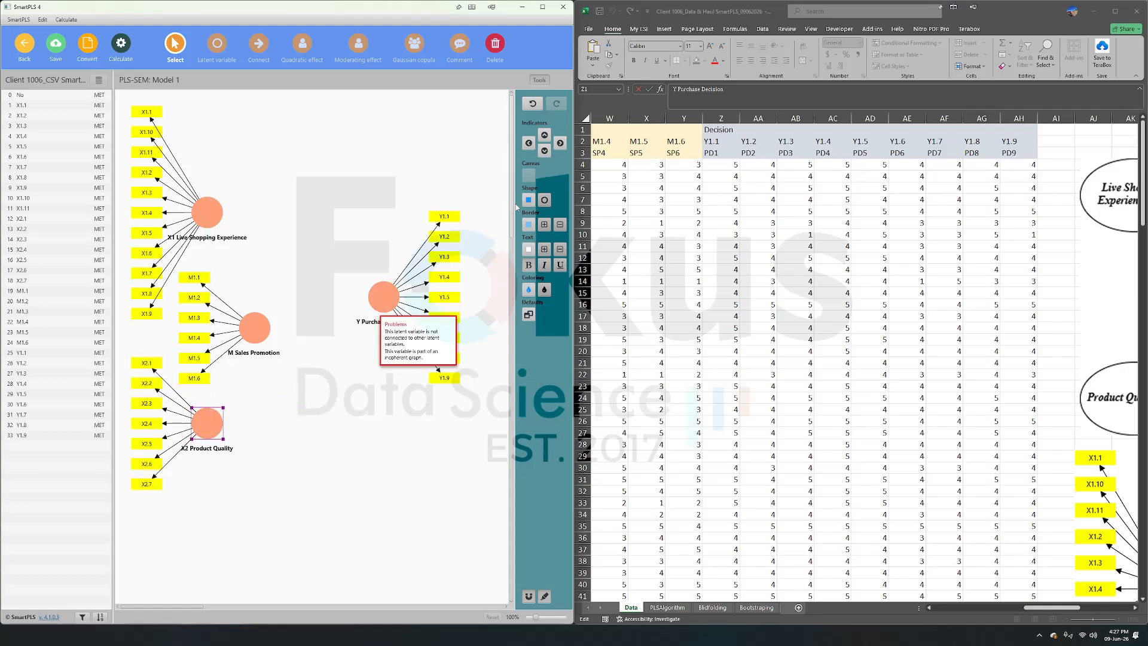
pyautogui.moveTo(374, 297); pyautogui.dragTo(367, 328)
pyautogui.click(357, 299)
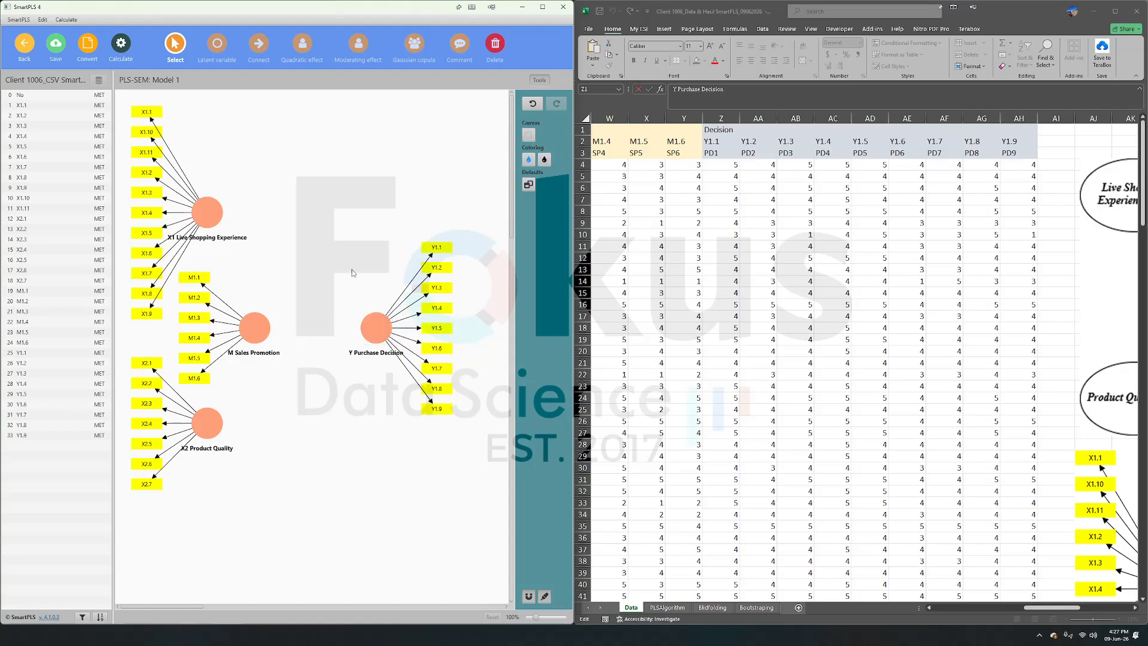
# Following the research model in the Data sheet, connect X1 Live Shopping Experience, X2 Product Quality and M Sales Promotion to Y Purchase Decision
pyautogui.hscroll(5, 777, 324)
pyautogui.hscroll(1, 776, 324)
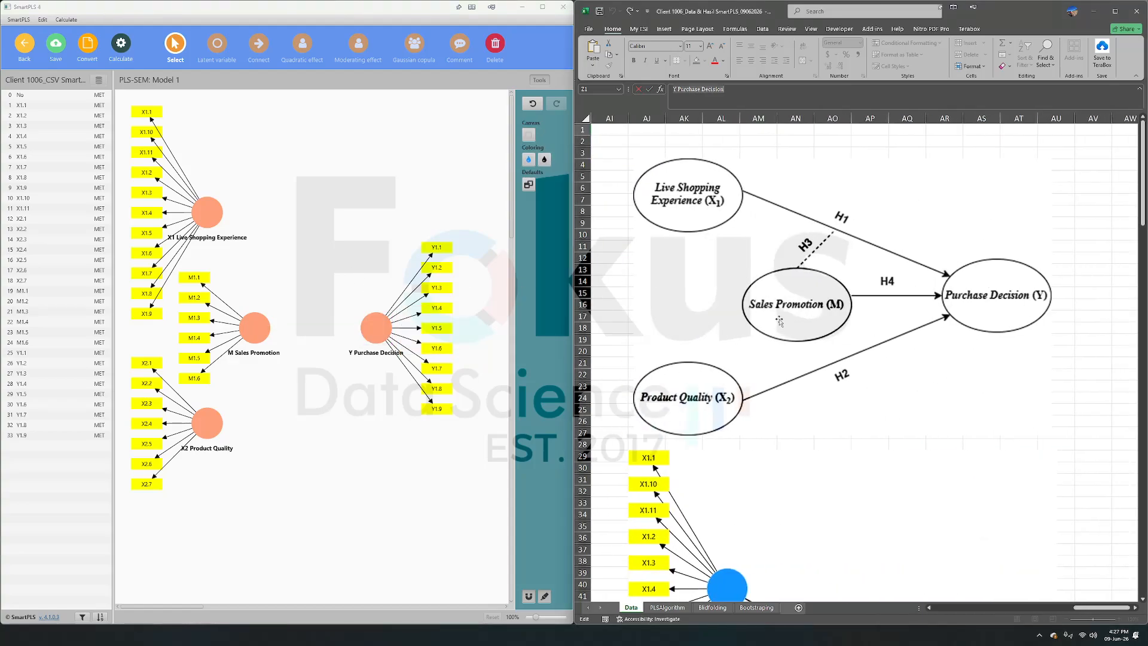
pyautogui.click(263, 195)
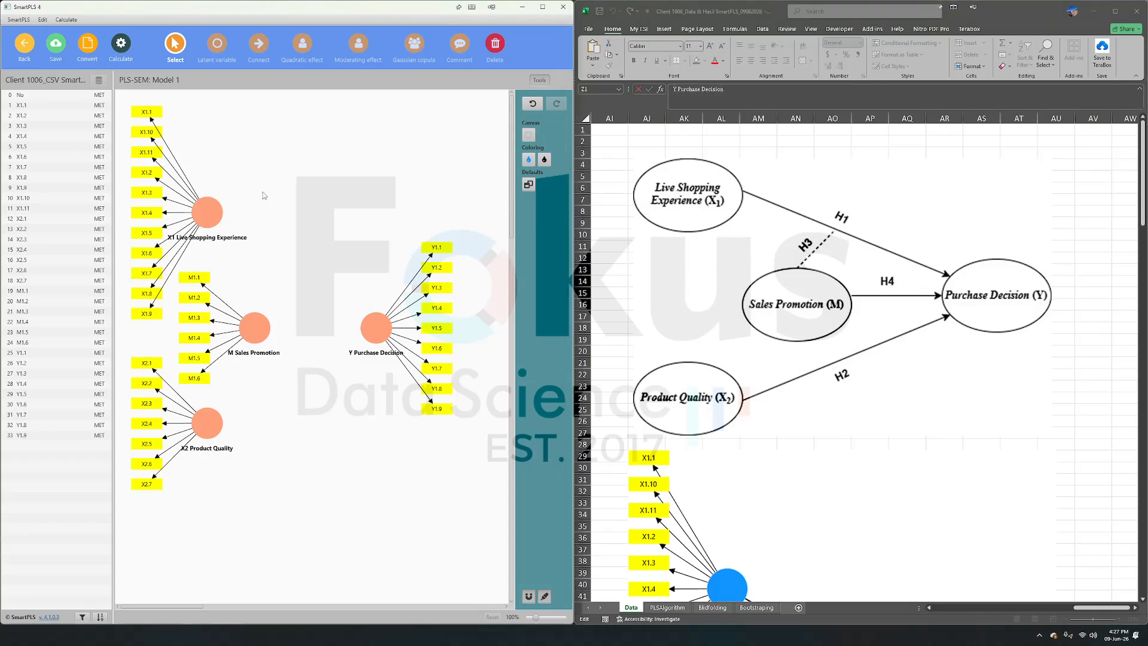
pyautogui.click(262, 51)
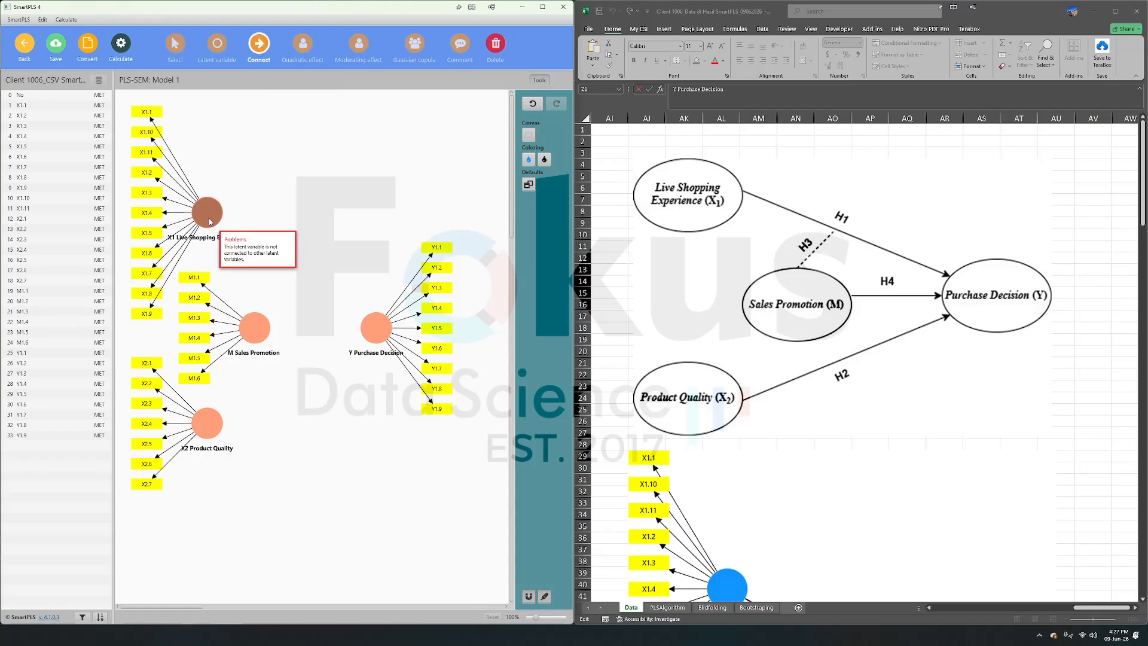
pyautogui.moveTo(210, 219); pyautogui.dragTo(375, 328)
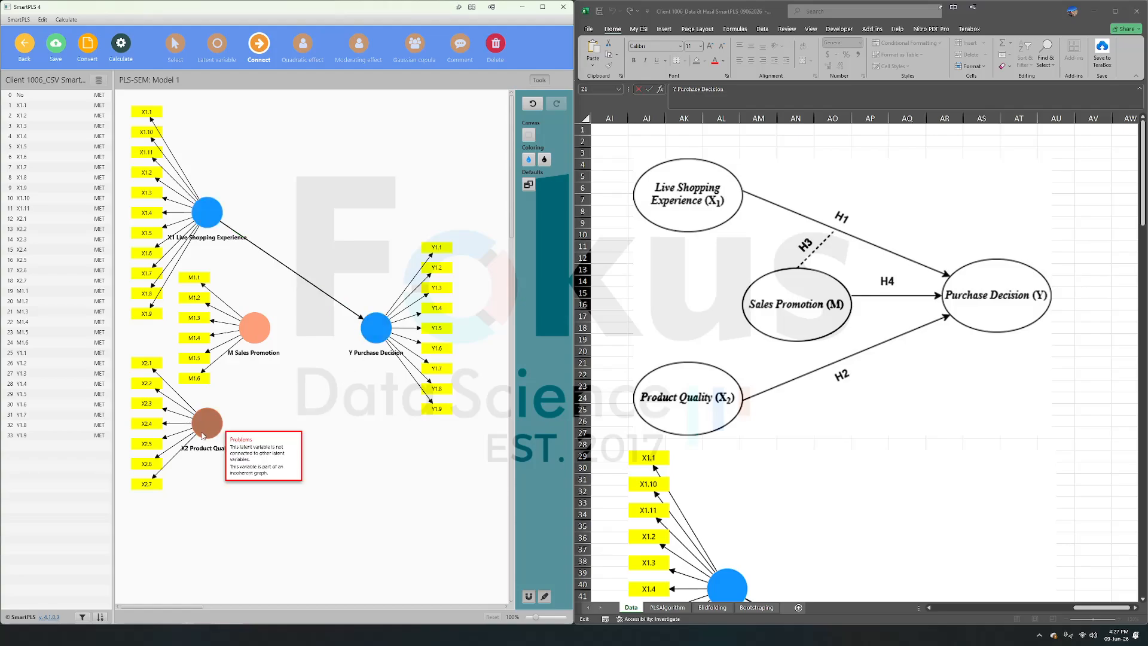
pyautogui.moveTo(207, 430); pyautogui.dragTo(375, 328)
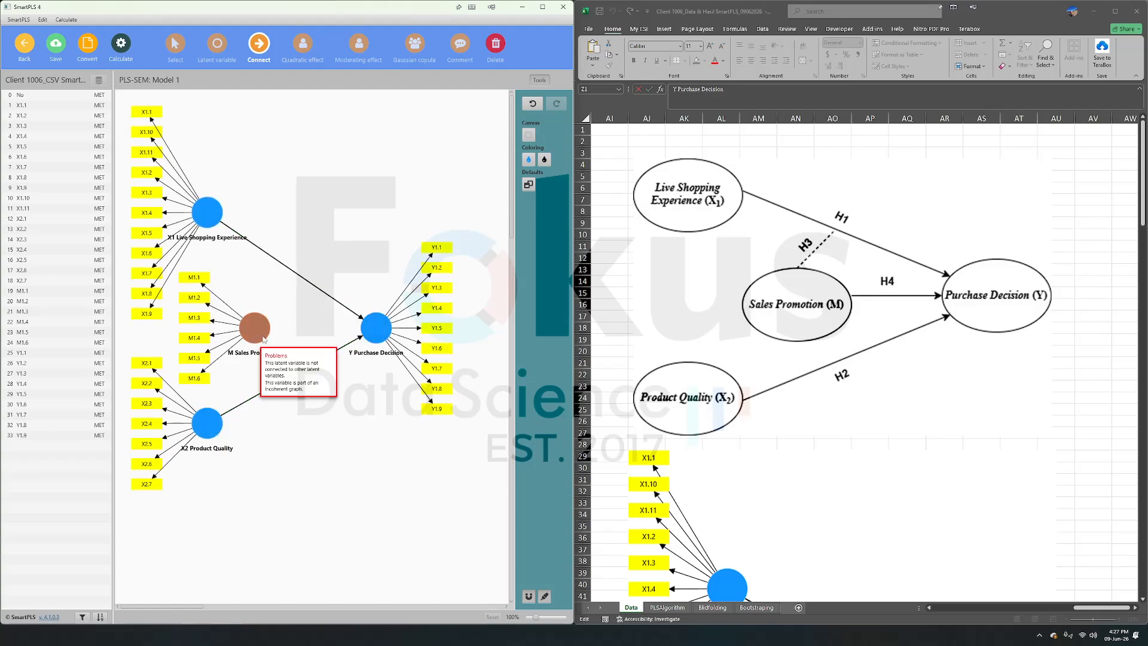
pyautogui.moveTo(263, 339); pyautogui.dragTo(375, 327)
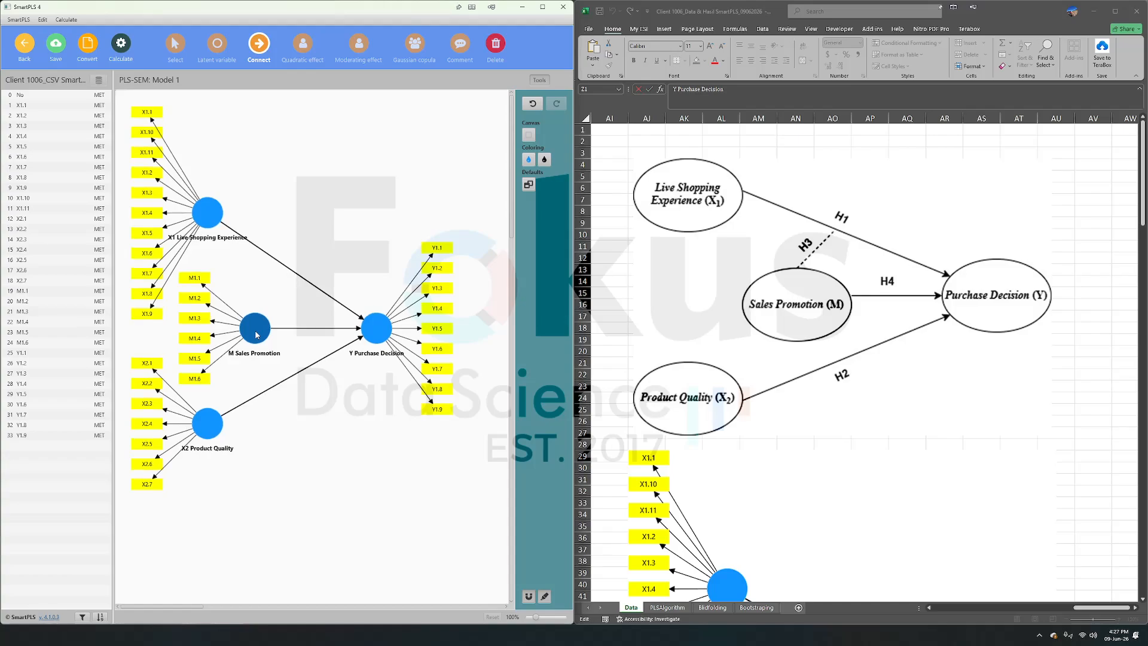
# Add a moderating path from M Sales Promotion to the X1–Y path and save the model
pyautogui.moveTo(259, 335); pyautogui.dragTo(290, 273)
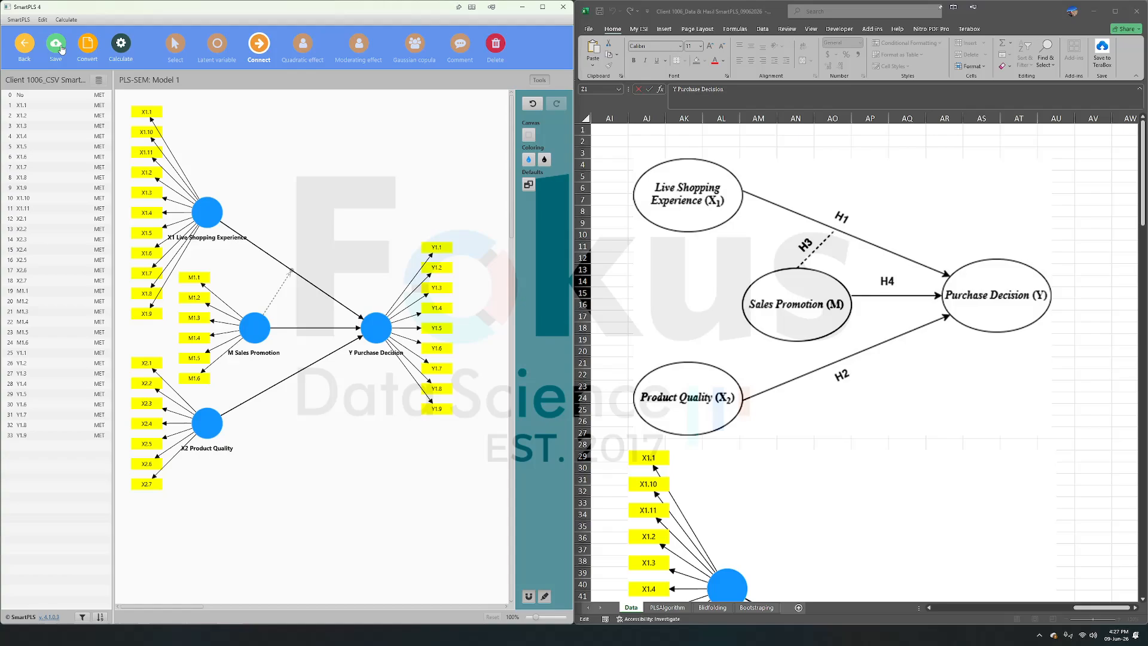
pyautogui.click(61, 46)
# Switch to the interpretation document in Word and read the PLSAlgorithm section with its result diagram
pyautogui.click(442, 579)
pyautogui.click(809, 362)
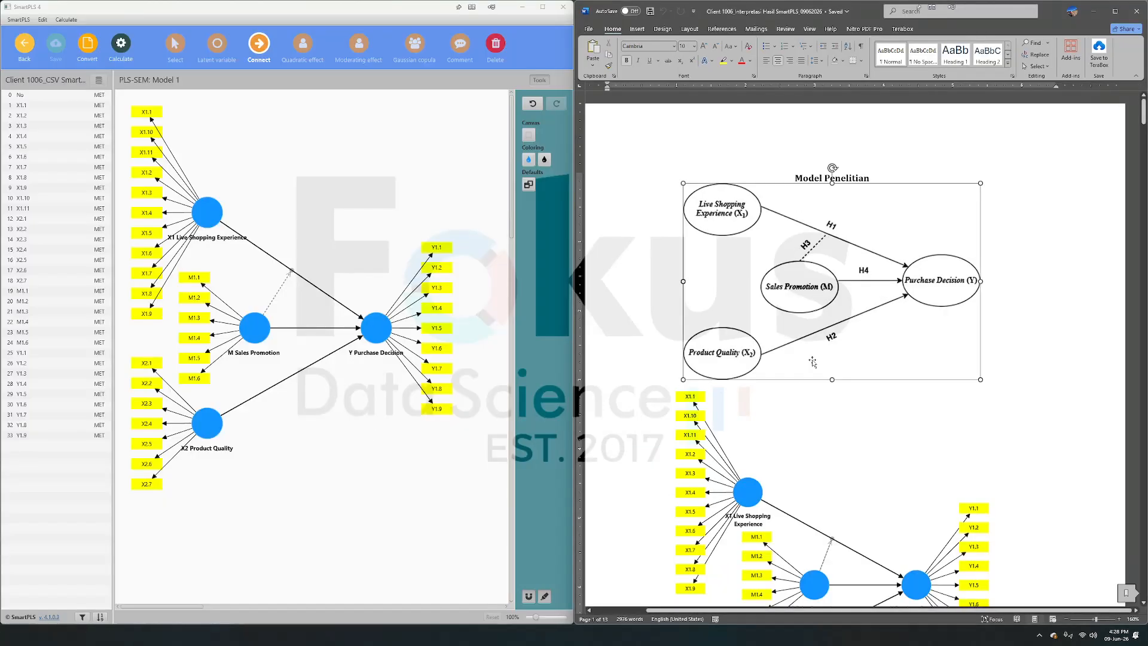
pyautogui.scroll(-10, 813, 362)
pyautogui.scroll(-2, 814, 362)
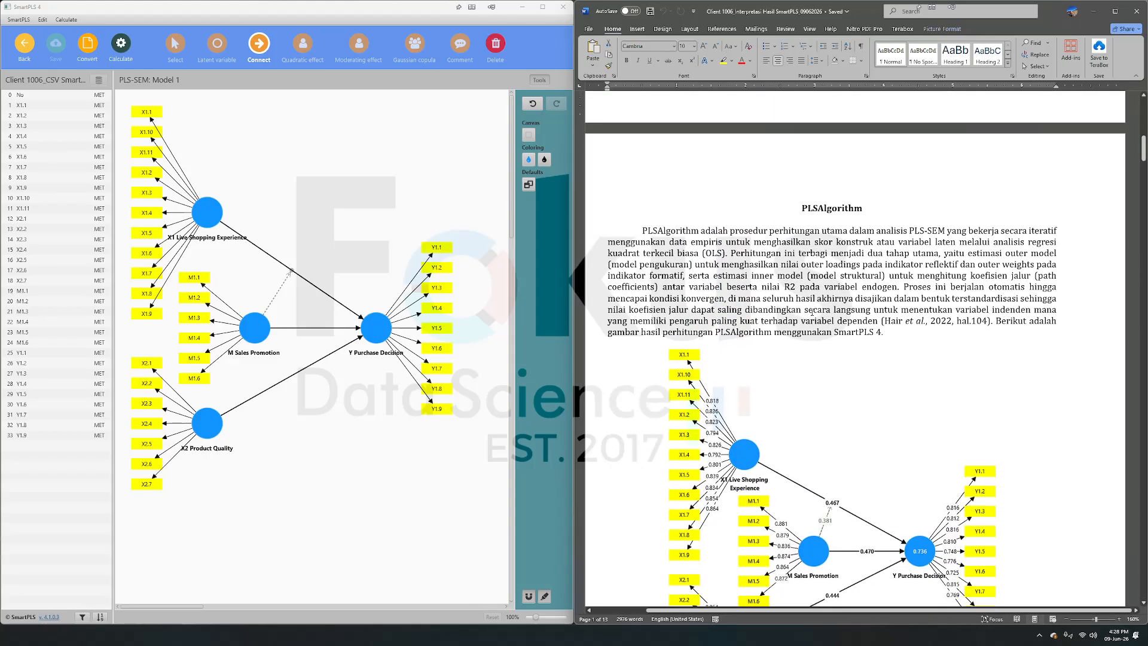
pyautogui.click(815, 264)
pyautogui.moveTo(803, 208); pyautogui.dragTo(863, 209)
pyautogui.scroll(-3, 866, 303)
pyautogui.scroll(-2, 866, 302)
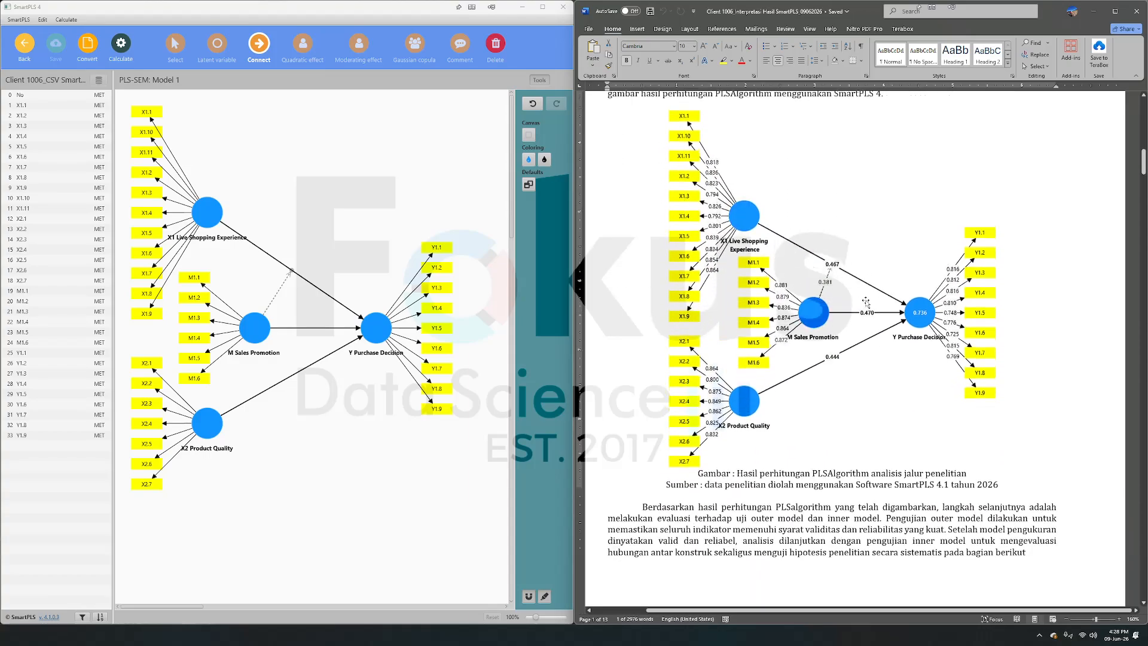
pyautogui.scroll(6, 866, 300)
pyautogui.scroll(-10, 866, 301)
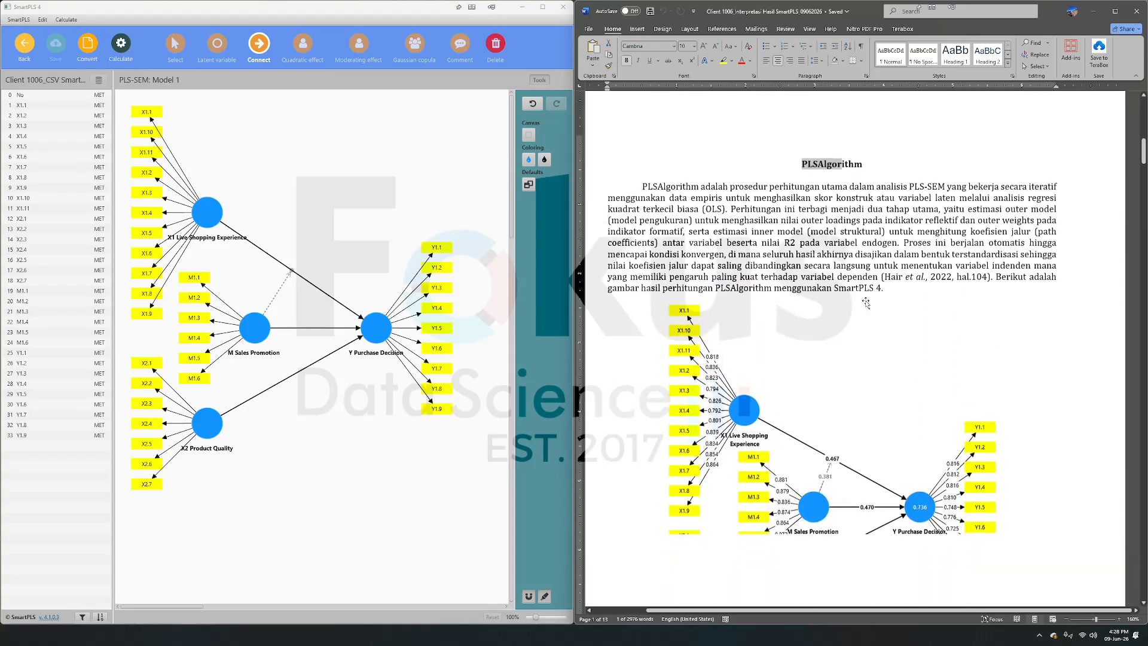
pyautogui.scroll(9, 866, 301)
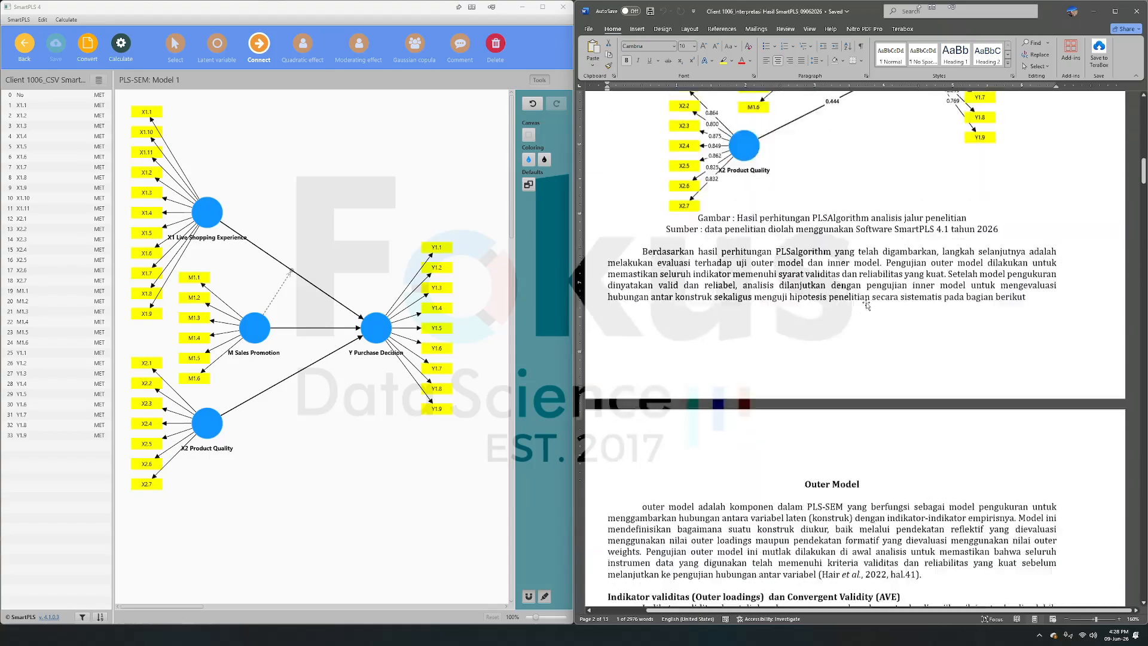
pyautogui.click(863, 299)
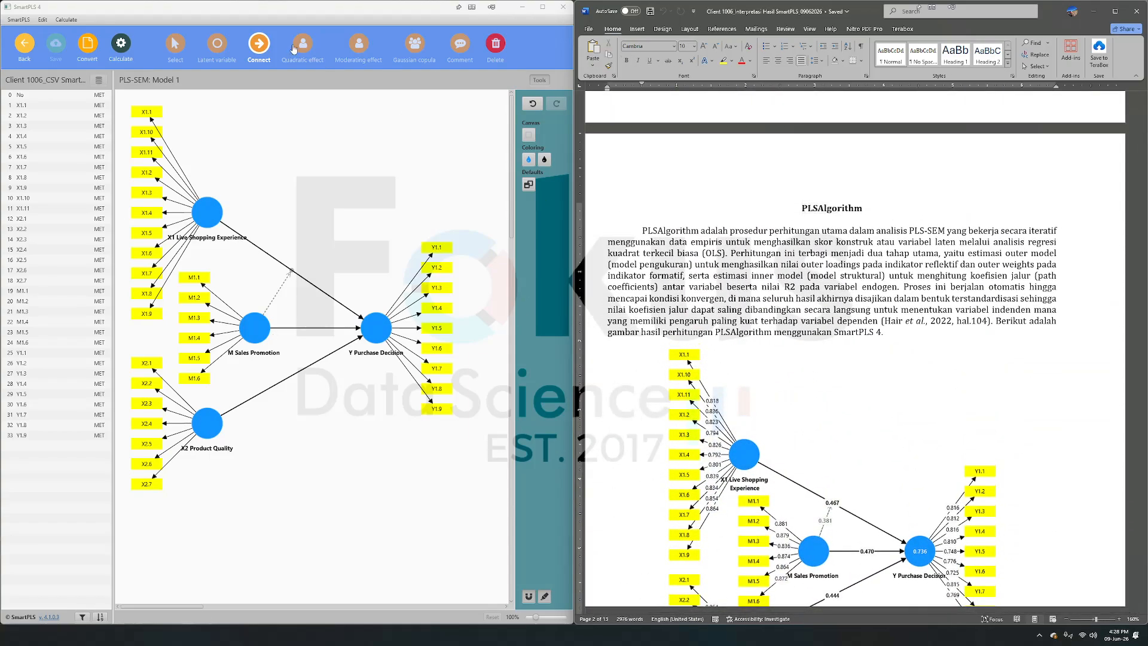
# Run the PLS-SEM algorithm in SmartPLS with the Path weighting scheme, Standardized results and Default initial weight, opening the report
pyautogui.click(121, 46)
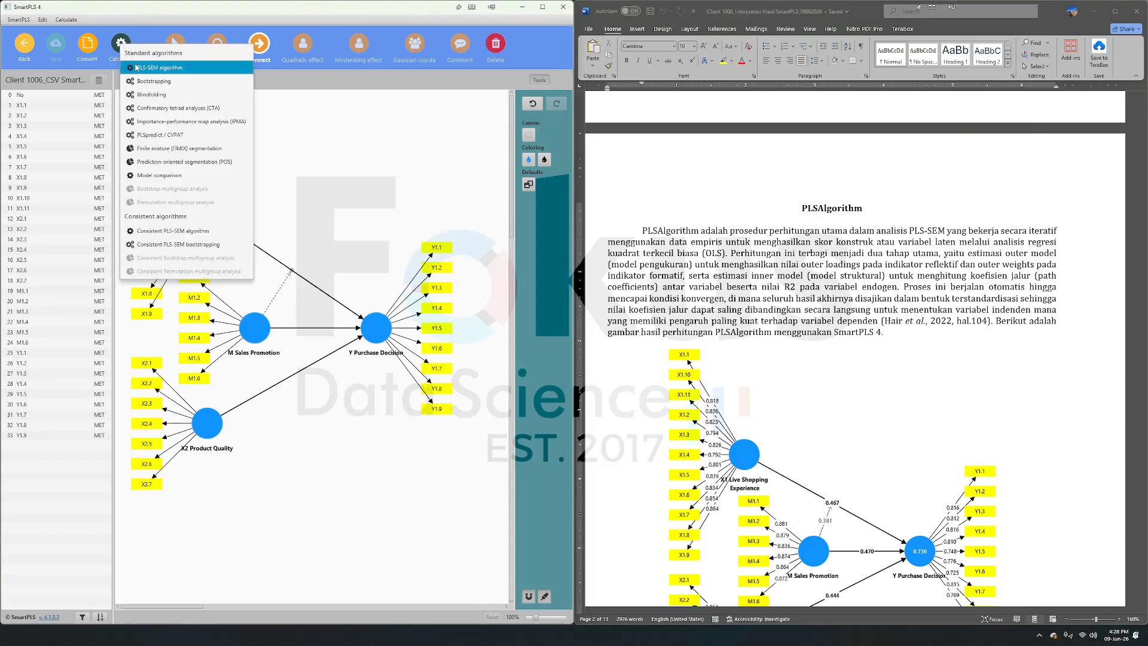
pyautogui.click(138, 68)
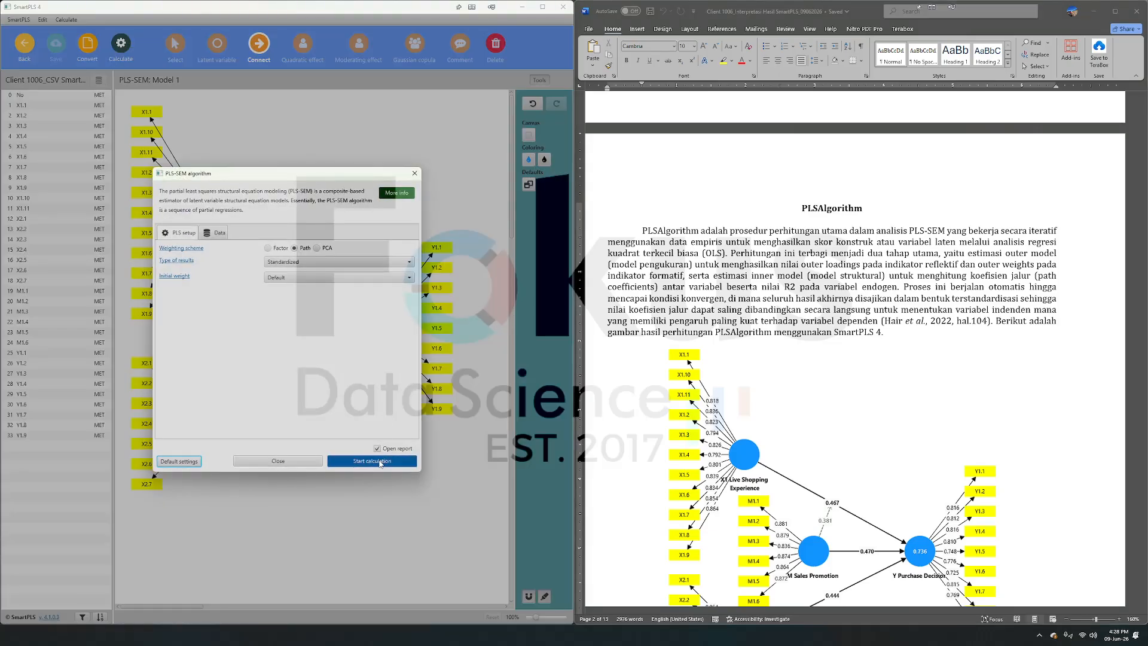
pyautogui.click(372, 461)
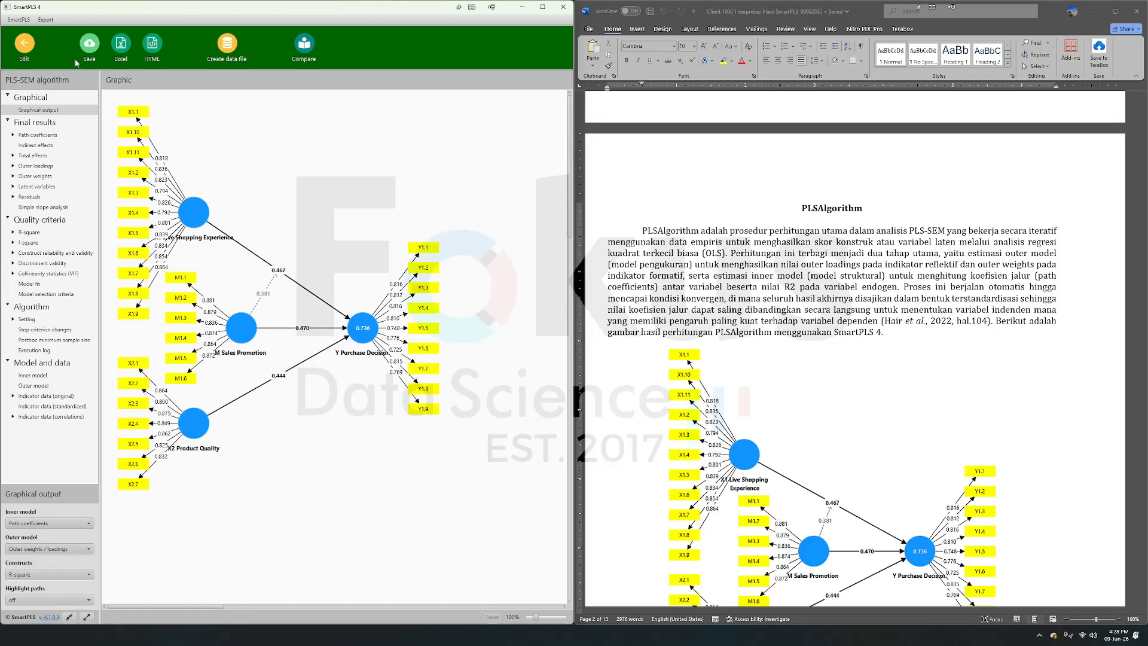
# Save the calculation report in the Model purcahase decision project under the name "PLSAlgorithm"
pyautogui.click(90, 49)
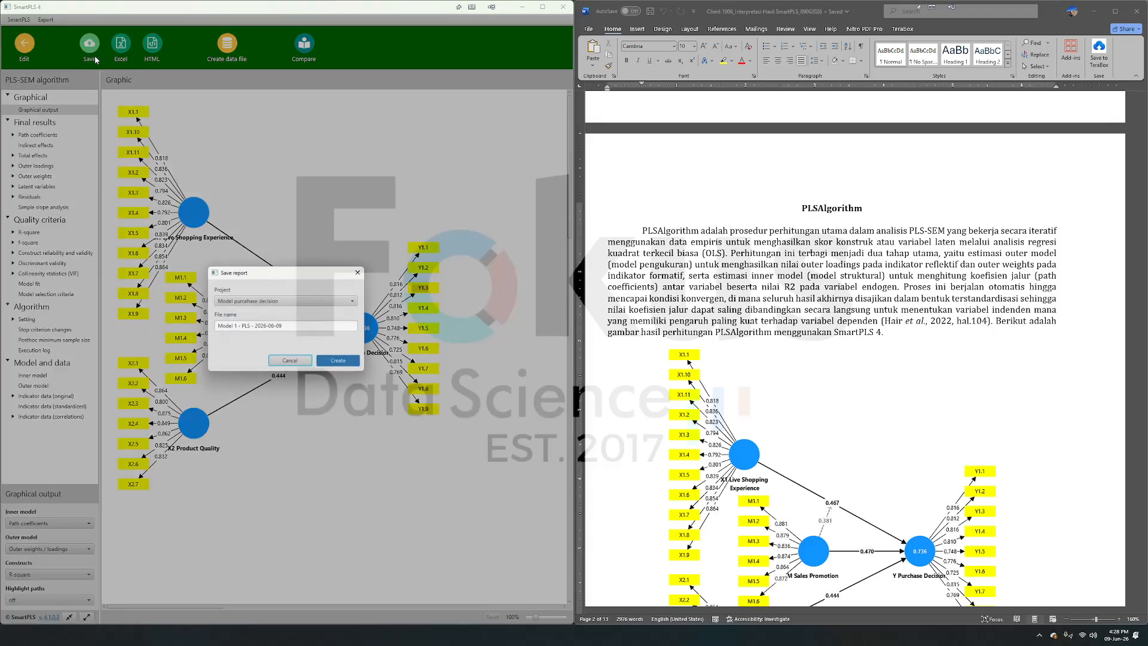
pyautogui.tripleClick(247, 325)
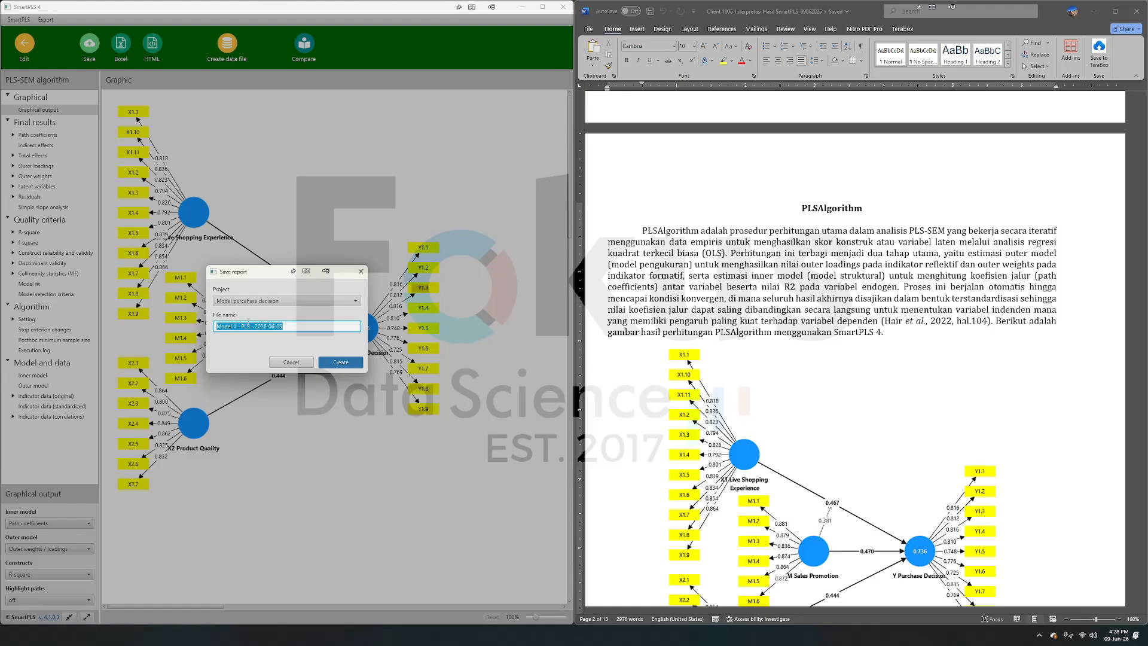
pyautogui.write('PLSAlgorithm')
pyautogui.click(342, 363)
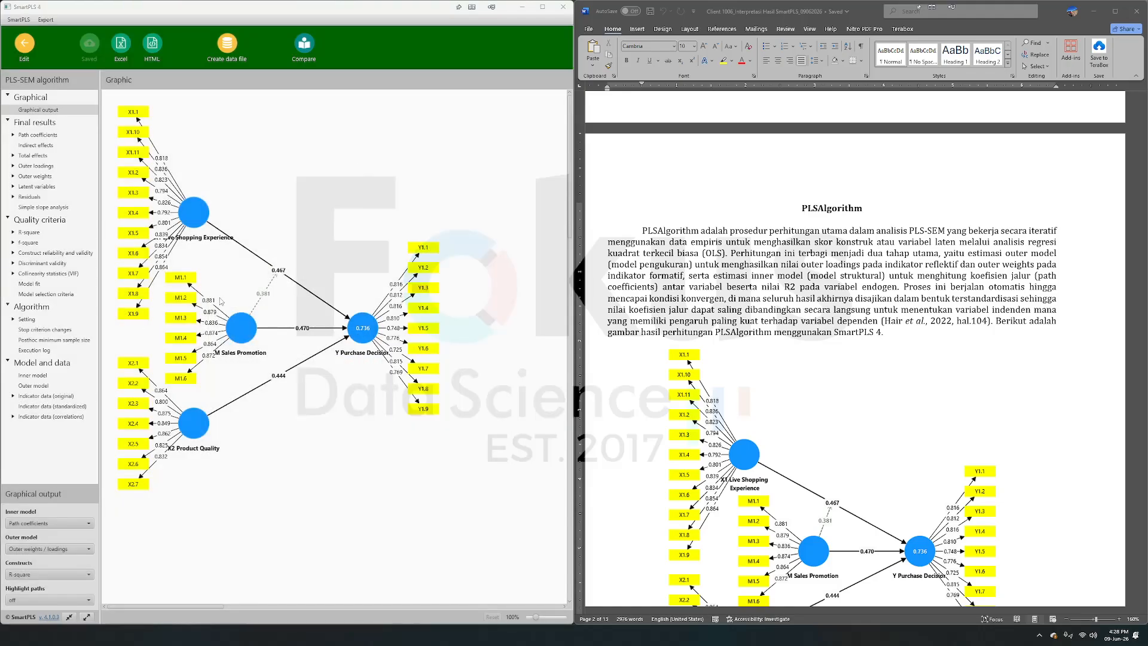
# Export the report to Excel in US number format, saving it as "Model 1" in the client's PLSAlgorithm folder
pyautogui.click(121, 47)
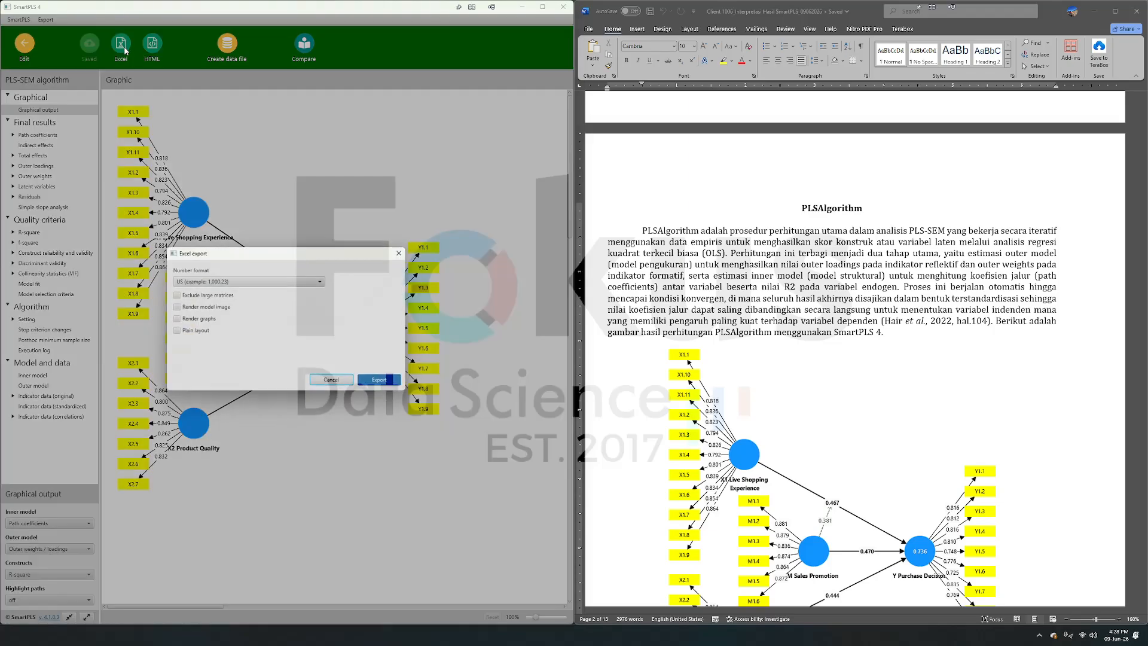
pyautogui.click(384, 382)
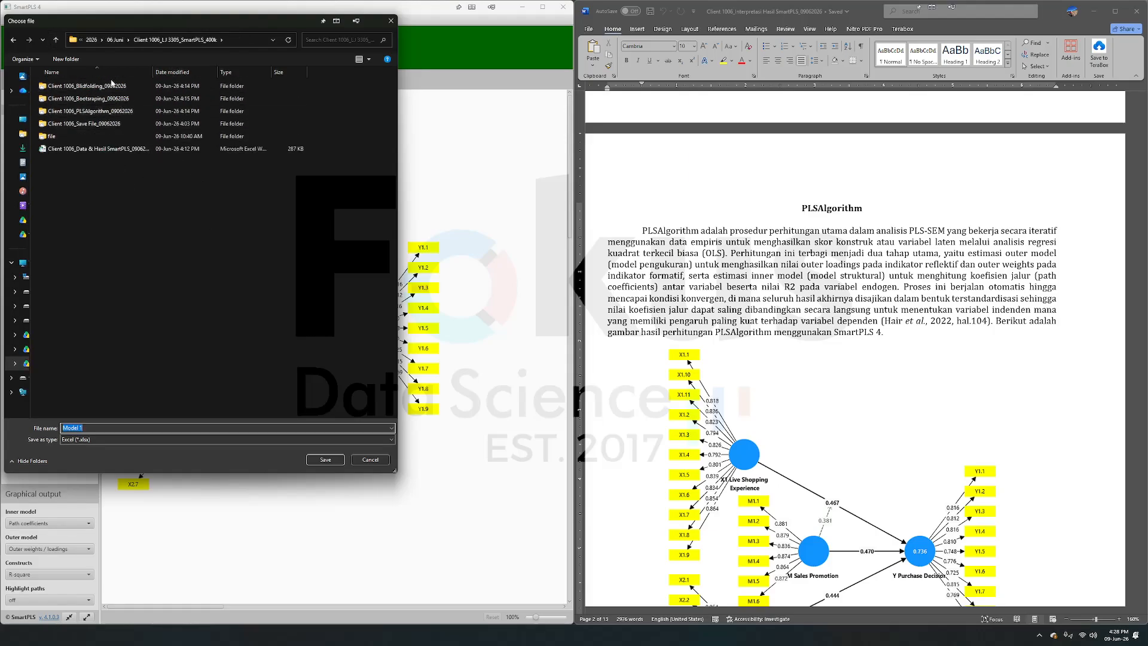
pyautogui.doubleClick(111, 111)
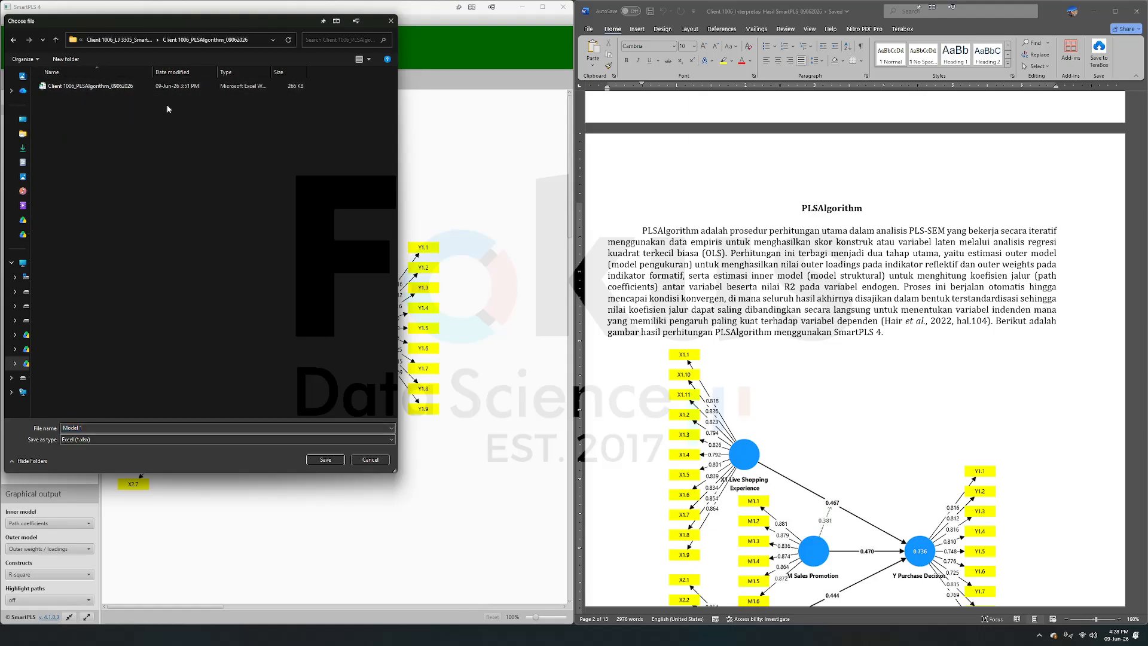
pyautogui.click(56, 39)
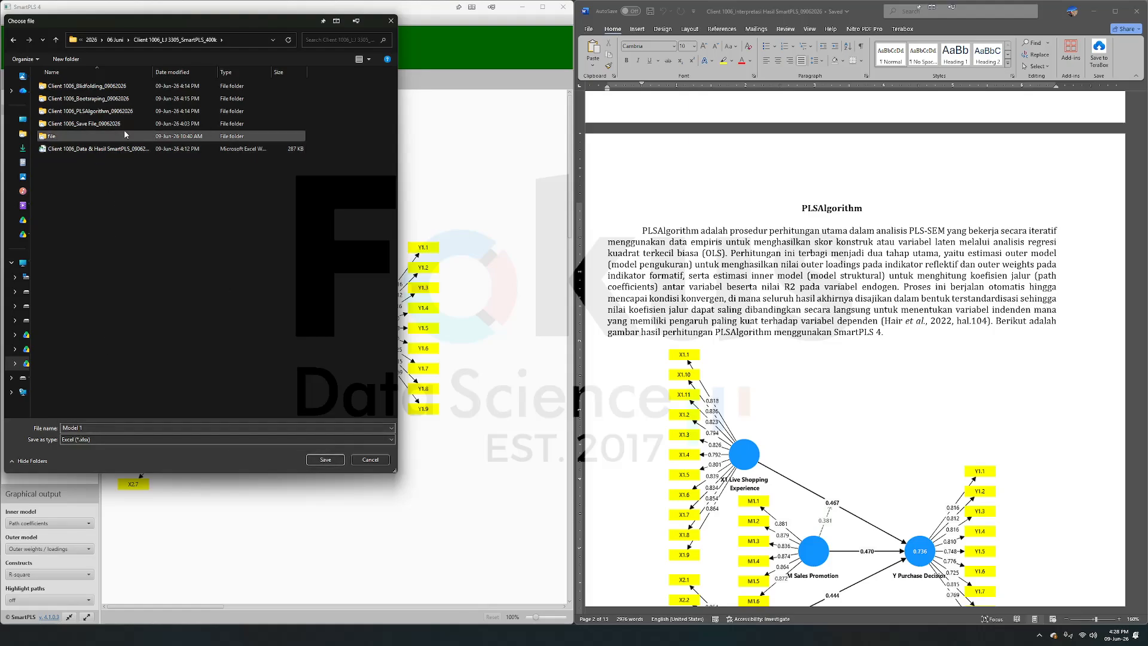
pyautogui.click(91, 114)
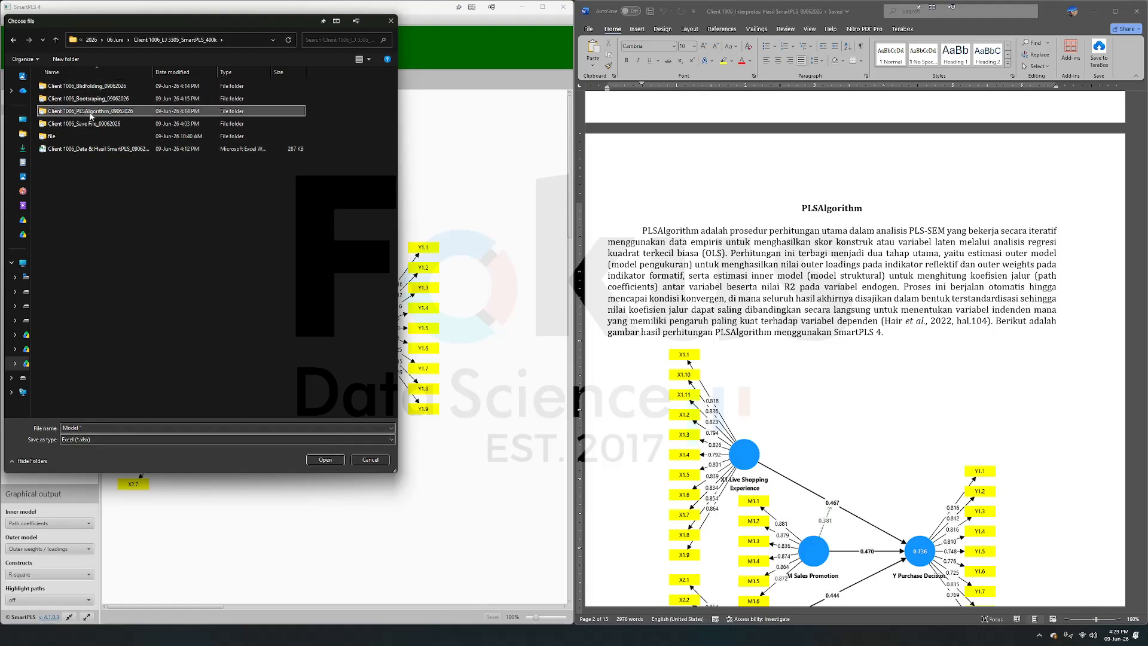
pyautogui.doubleClick(90, 114)
pyautogui.click(326, 459)
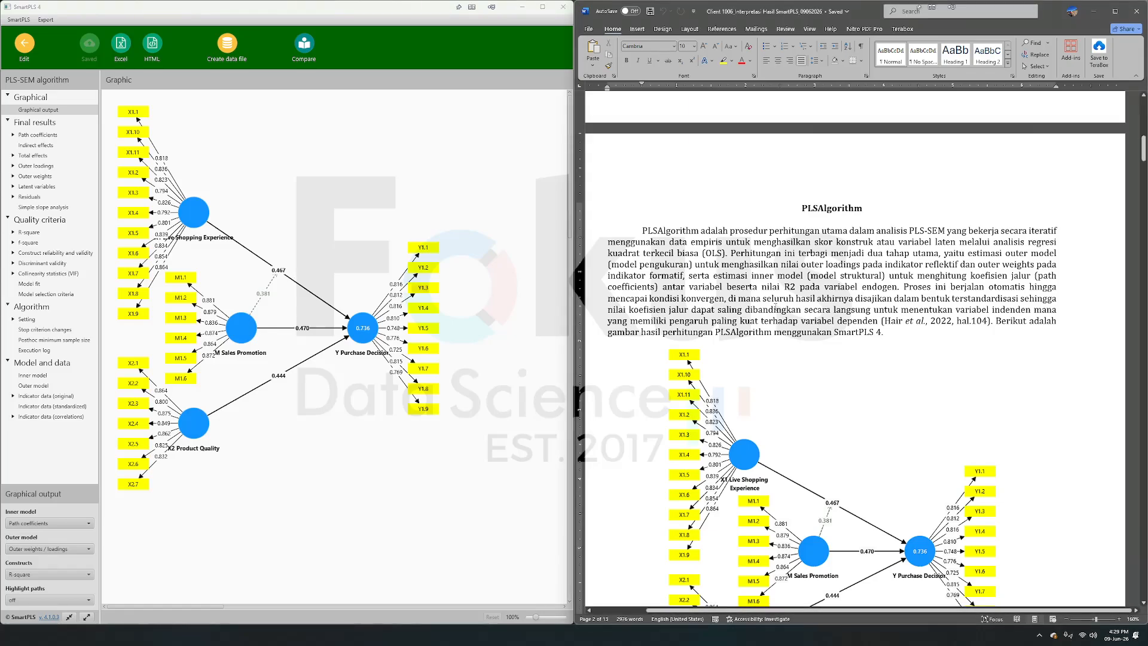
# Examine the PLSAlgorithm result diagram and the Outer Model section's outer loadings and AVE table in the Word interpretation document
pyautogui.scroll(-5, 776, 308)
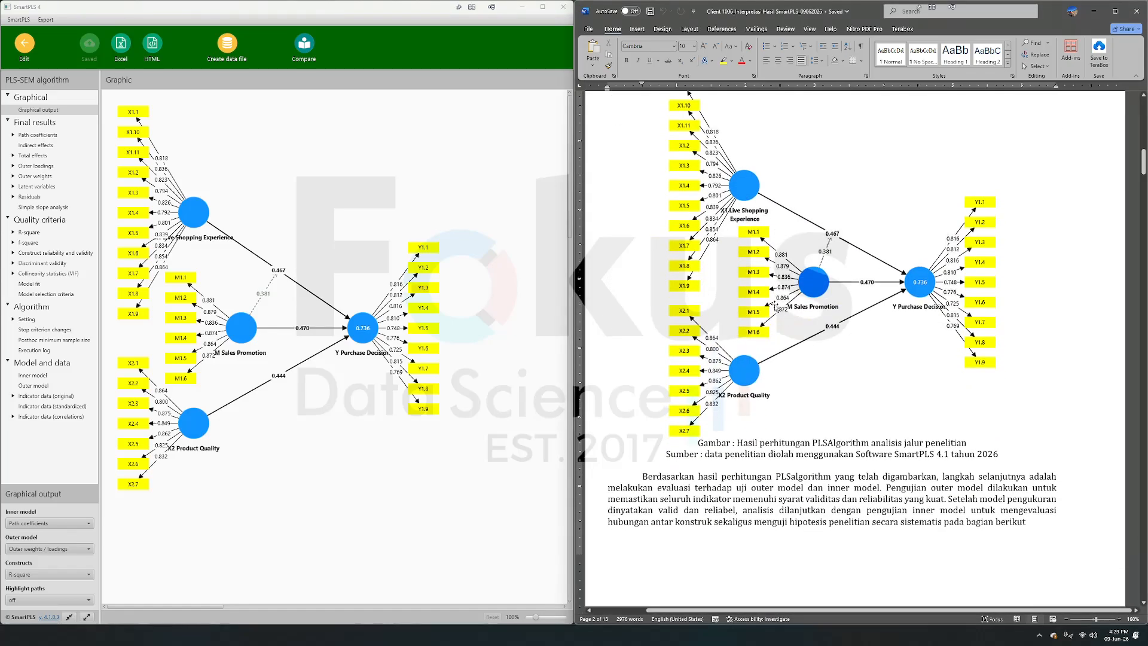
pyautogui.click(808, 310)
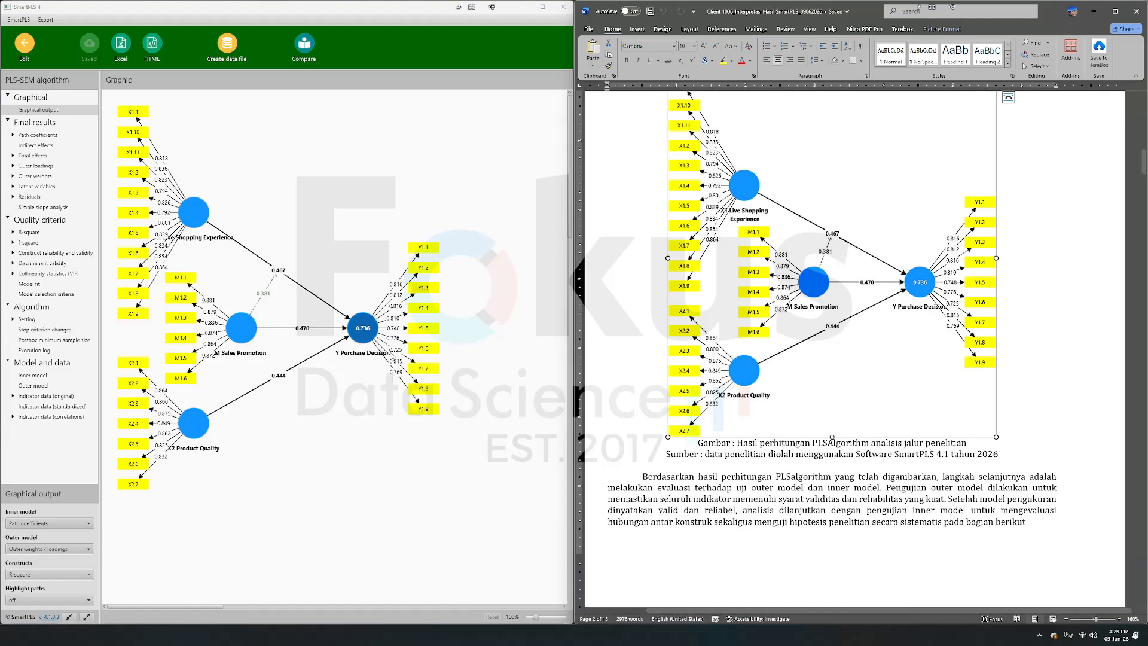
pyautogui.scroll(1, 829, 359)
pyautogui.scroll(3, 829, 362)
pyautogui.scroll(-2, 777, 419)
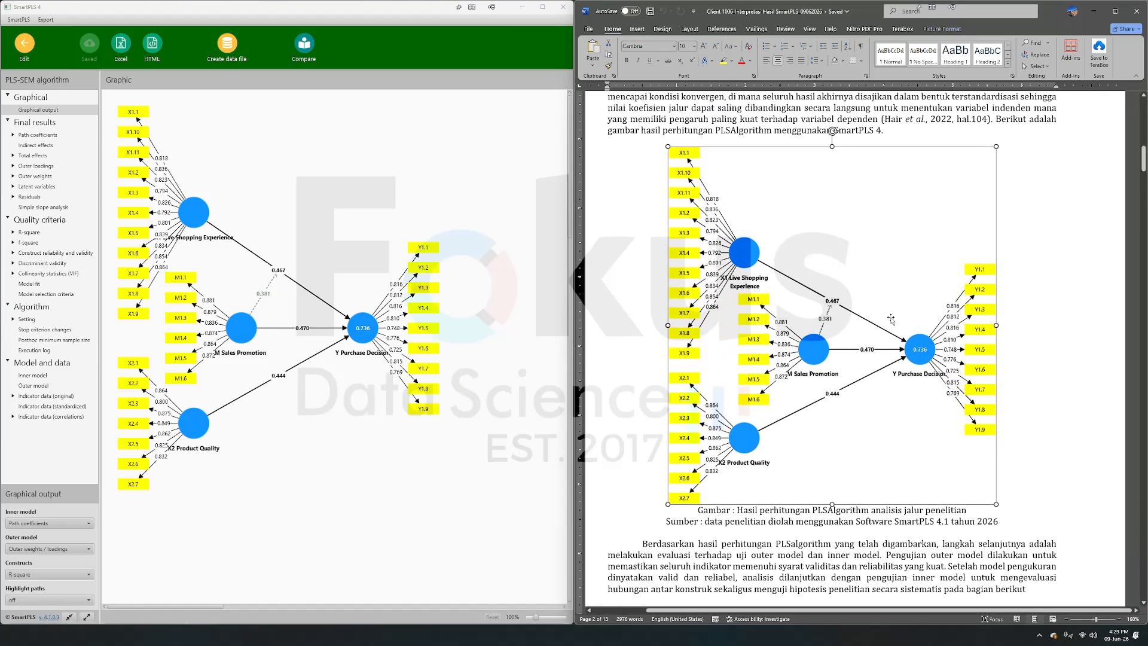
pyautogui.scroll(1, 726, 477)
pyautogui.scroll(-10, 839, 303)
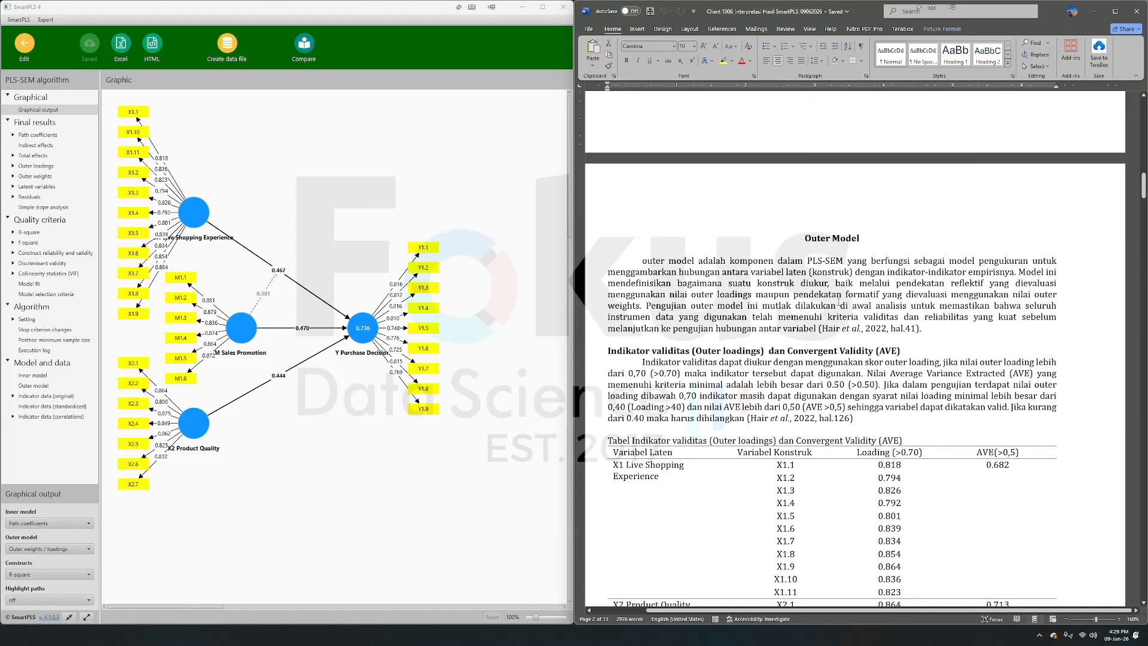
pyautogui.click(785, 251)
pyautogui.scroll(-4, 785, 252)
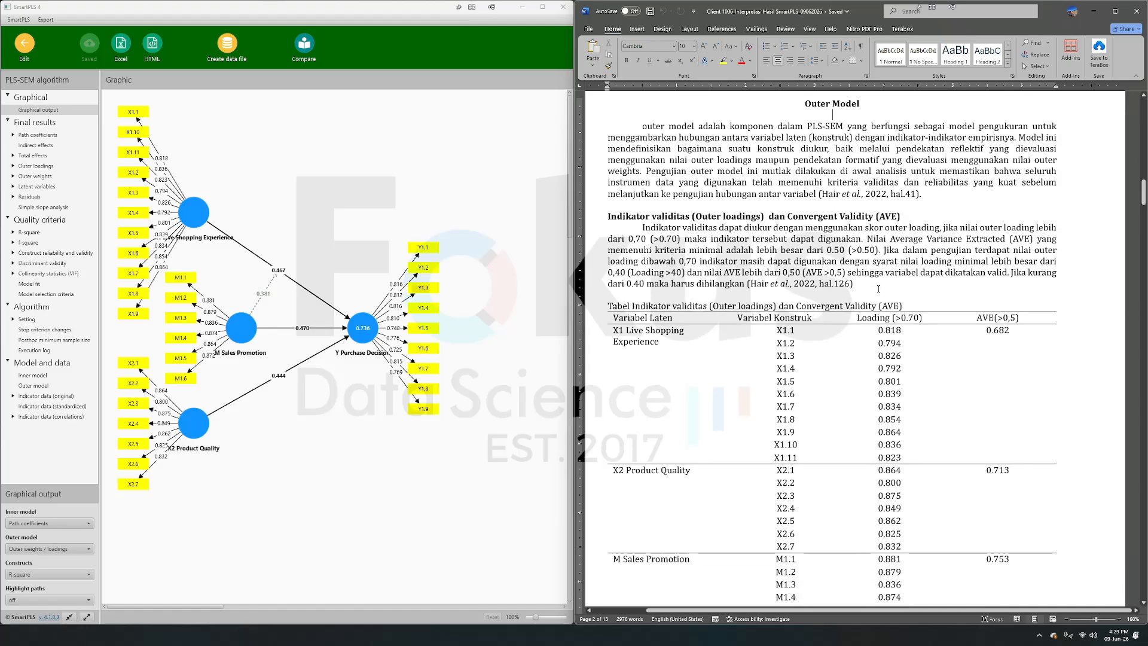
pyautogui.scroll(-2, 879, 289)
pyautogui.moveTo(889, 250); pyautogui.dragTo(889, 314)
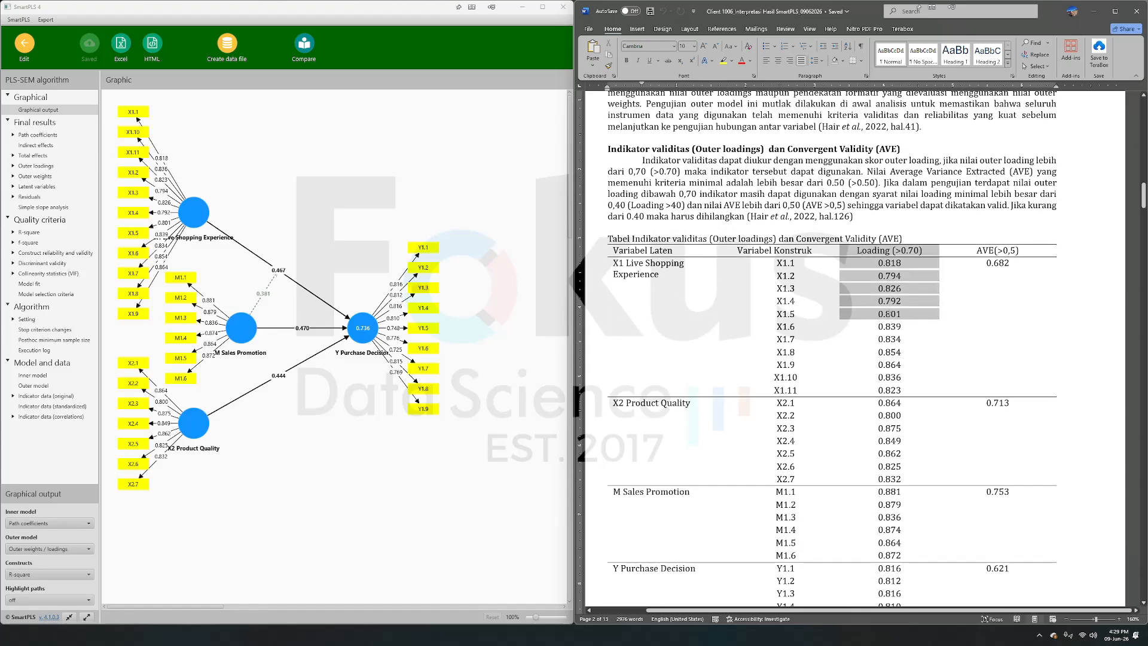
# Open the outer loadings matrix in SmartPLS, enlarge it, and compare the indicator loadings of all constructs with the Word table
pyautogui.click(888, 353)
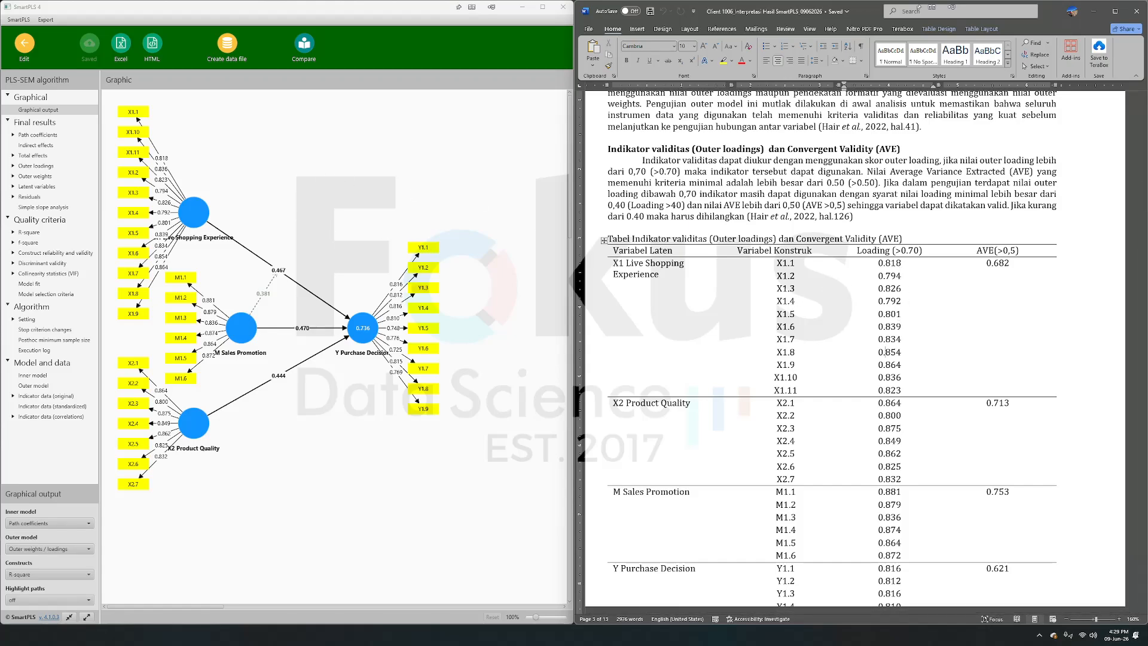
pyautogui.click(35, 167)
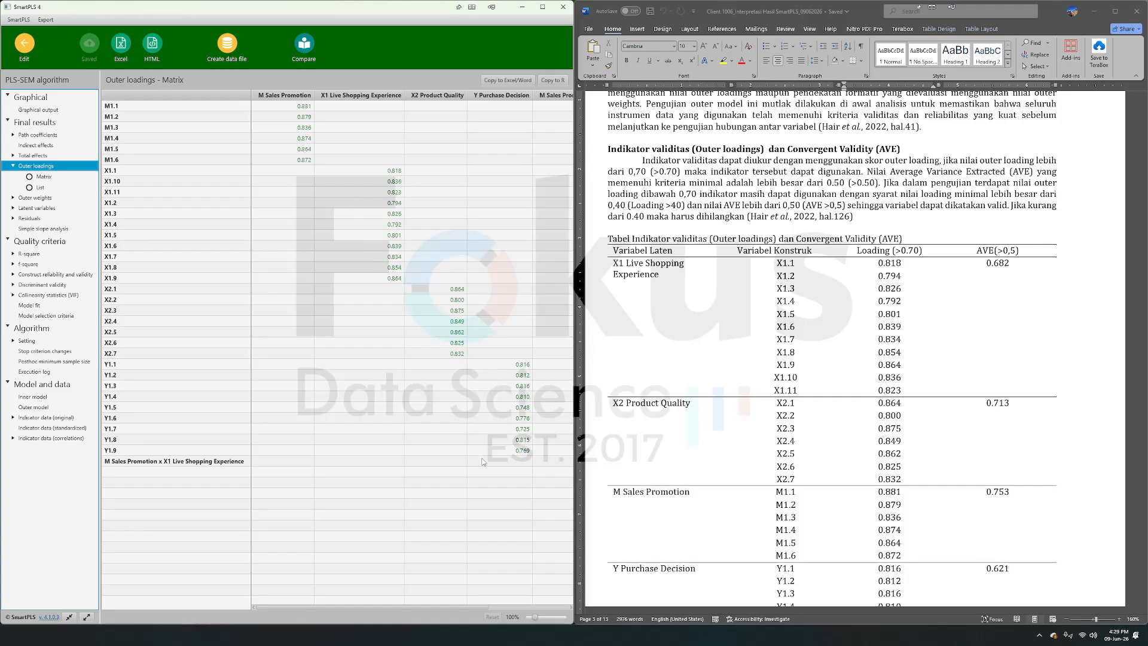
pyautogui.moveTo(534, 618); pyautogui.dragTo(538, 618)
pyautogui.hscroll(5, 414, 366)
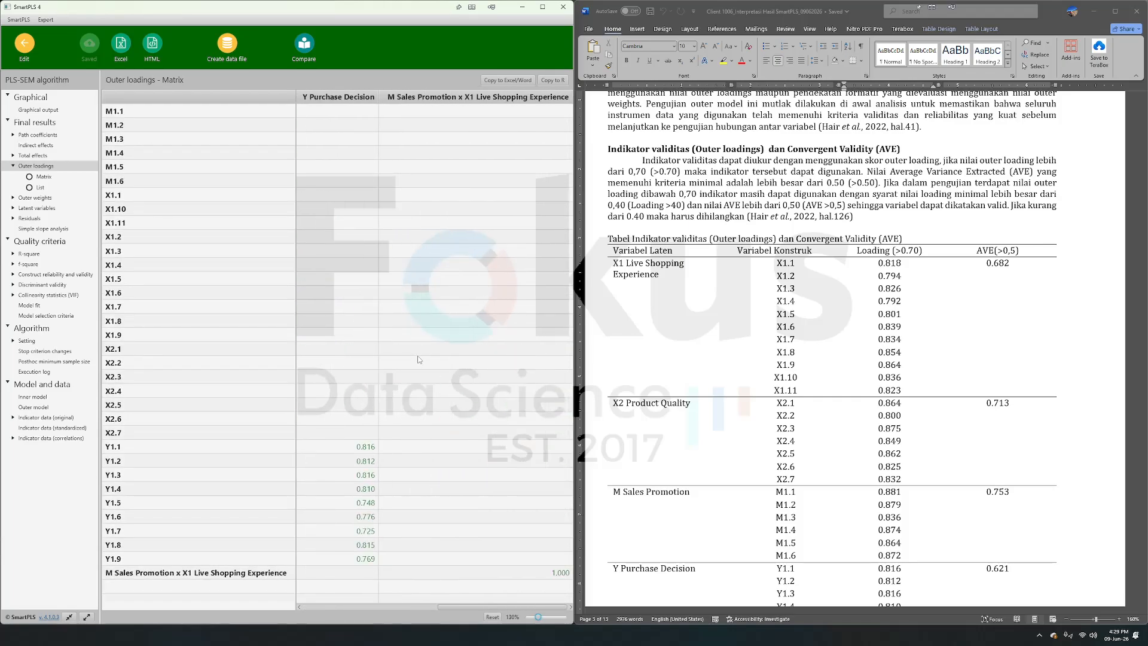
pyautogui.hscroll(-5, 419, 359)
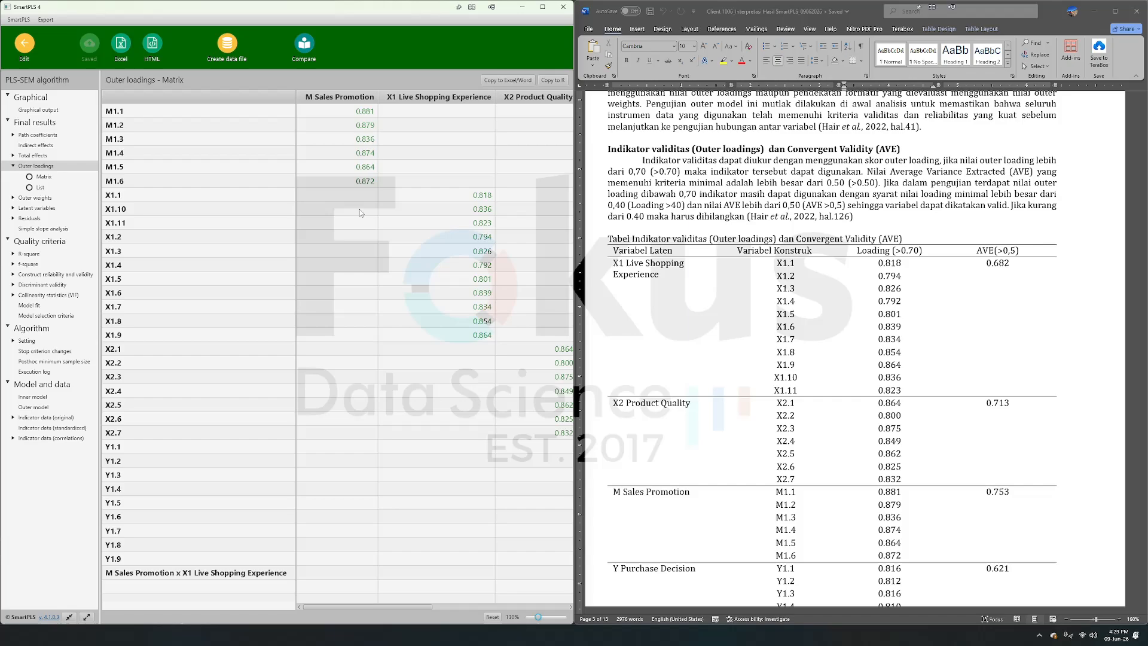
pyautogui.hscroll(4, 452, 266)
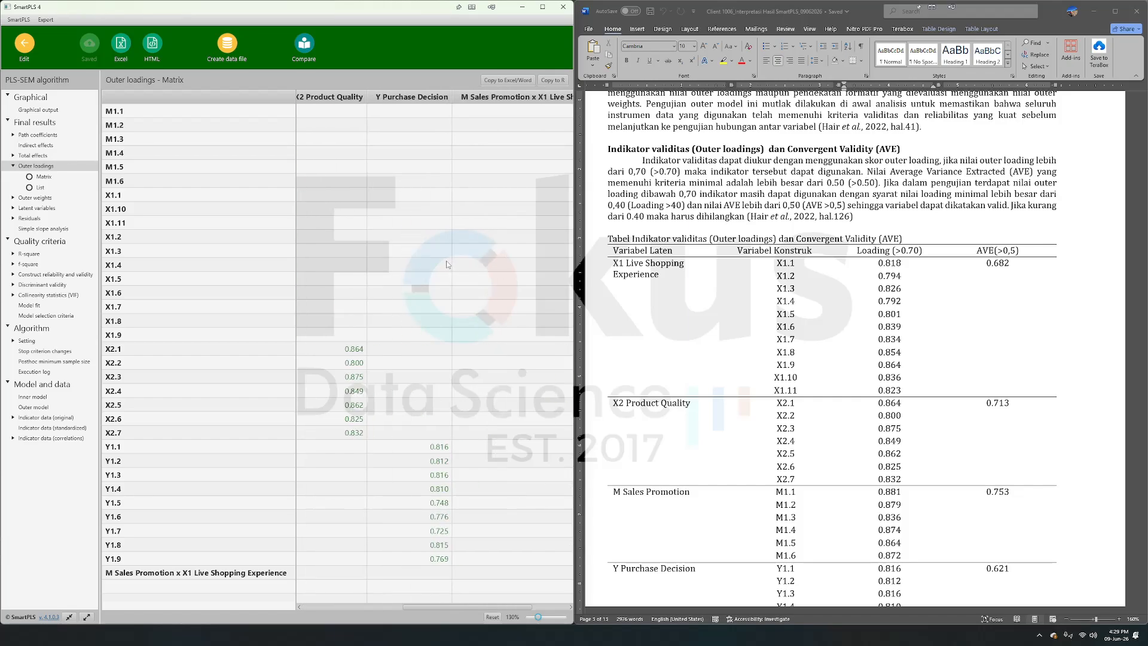
pyautogui.hscroll(-4, 395, 437)
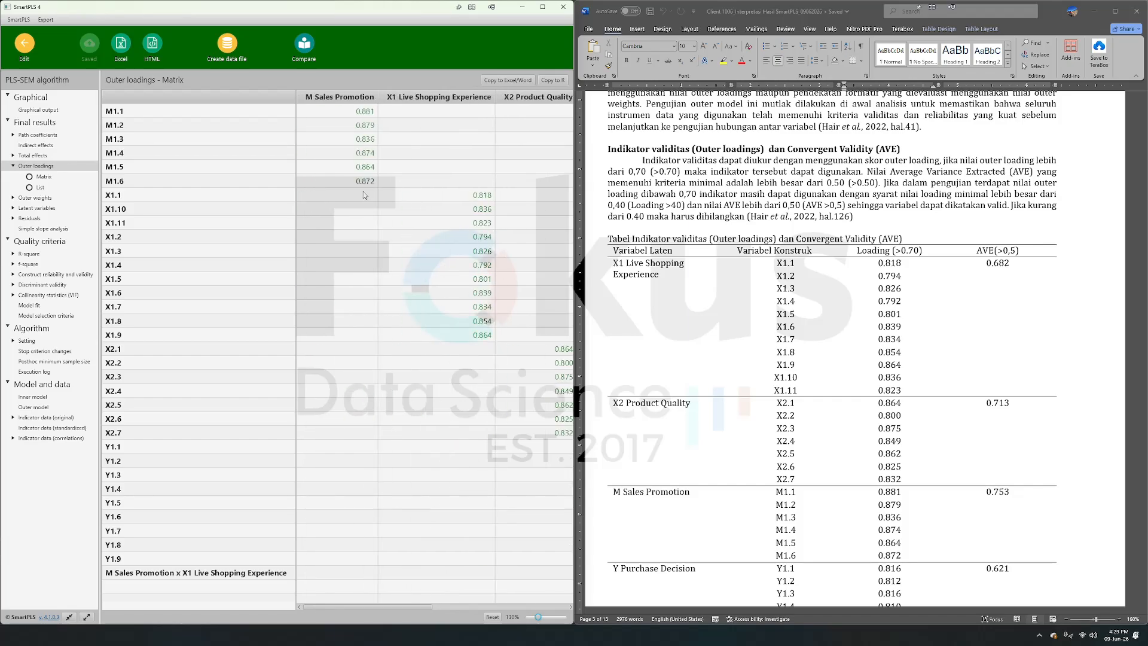
pyautogui.hscroll(4, 394, 329)
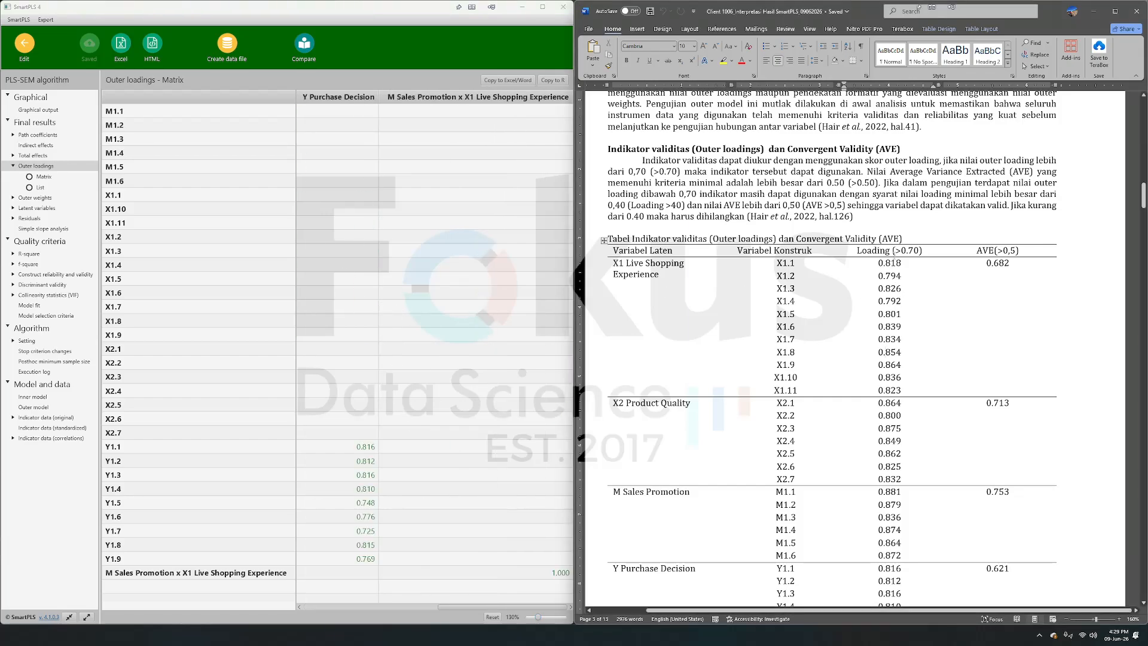
# Review the PLSAlgorithm path diagram and the loading and AVE criteria in the Outer Model section of the Word document
pyautogui.click(983, 251)
pyautogui.scroll(10, 996, 269)
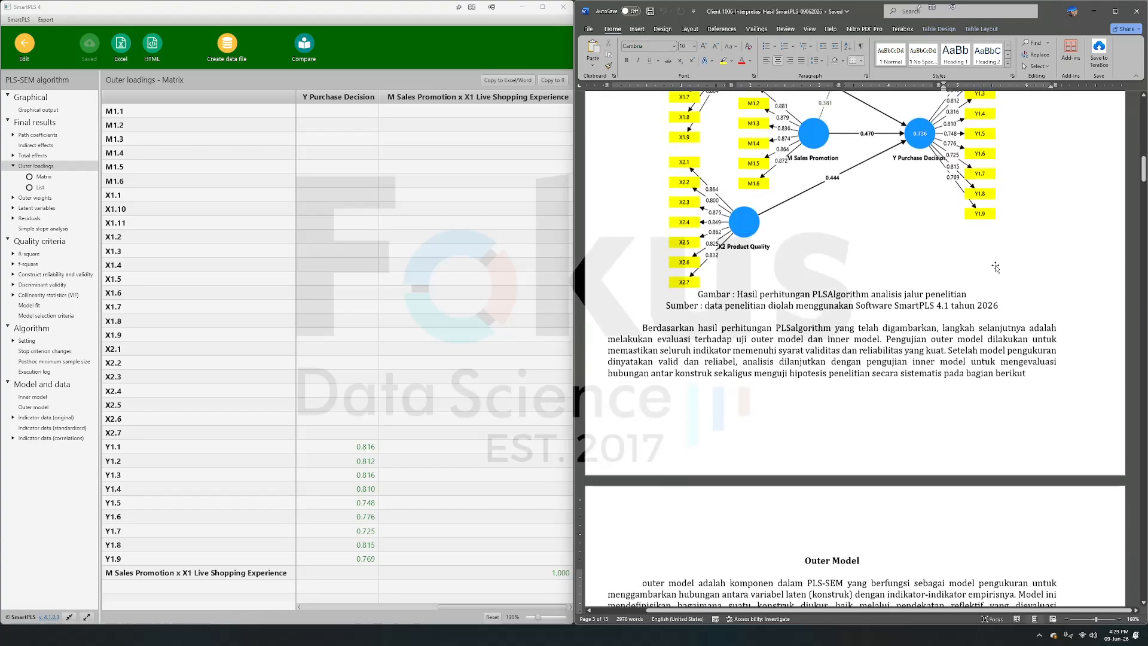
pyautogui.scroll(3, 695, 156)
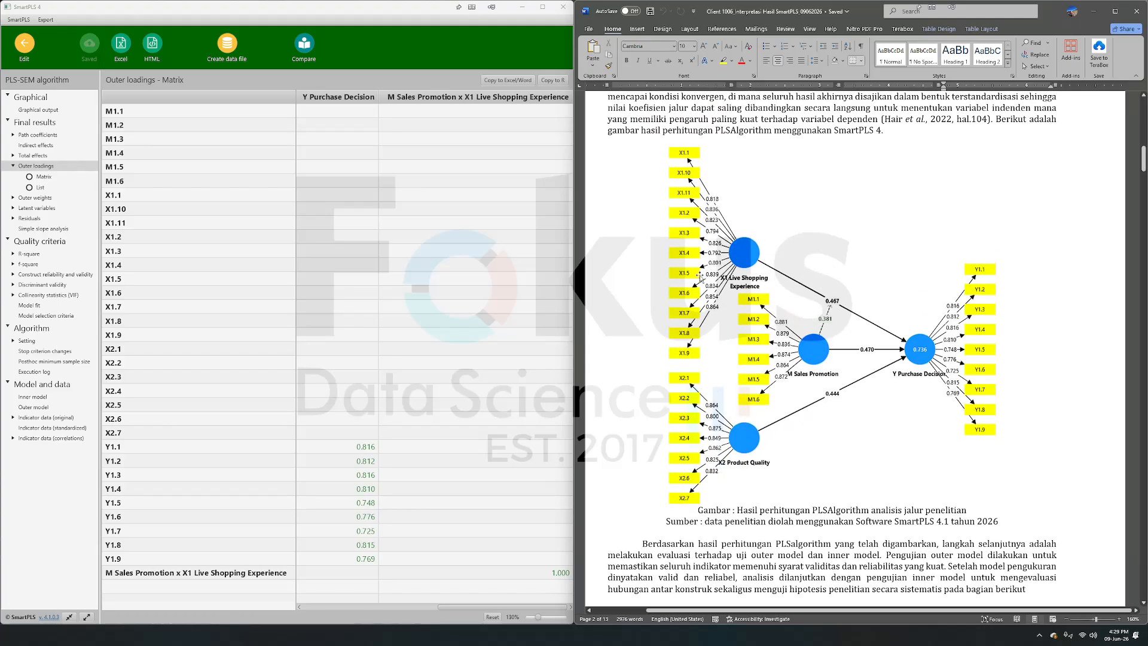
pyautogui.scroll(-10, 955, 468)
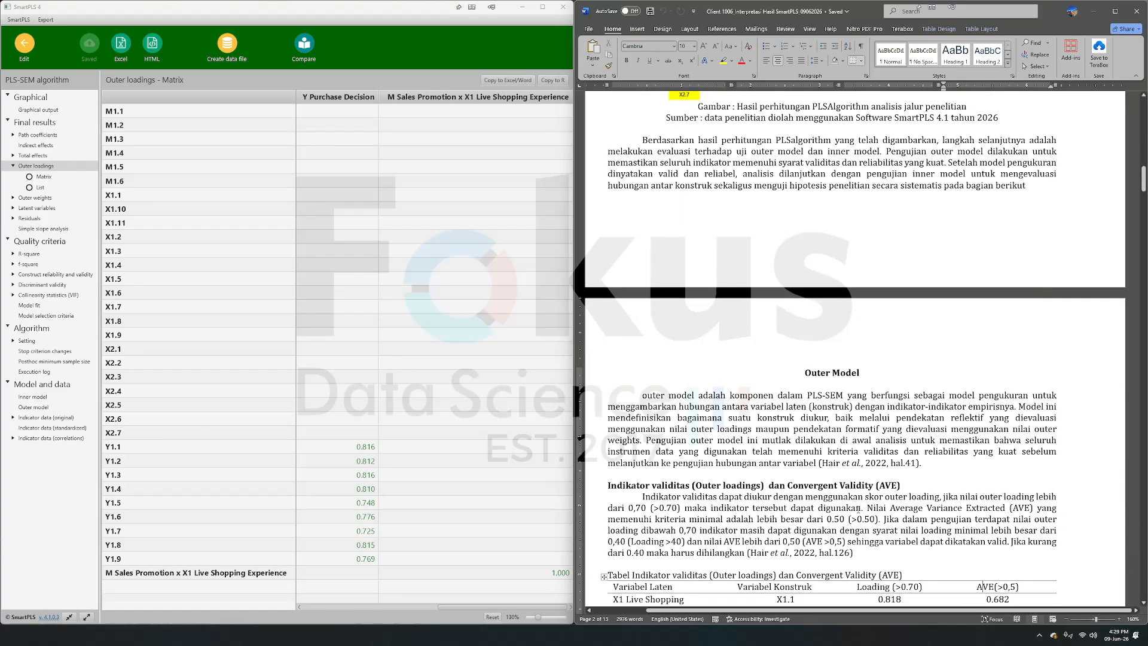
pyautogui.scroll(10, 955, 468)
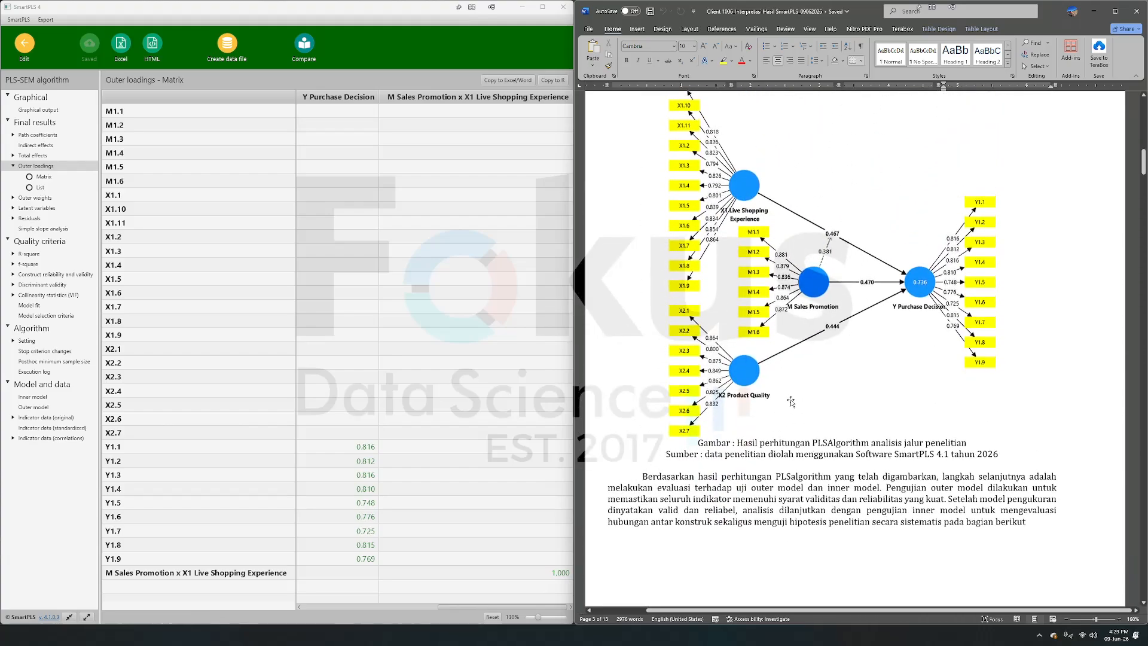
pyautogui.scroll(-10, 874, 305)
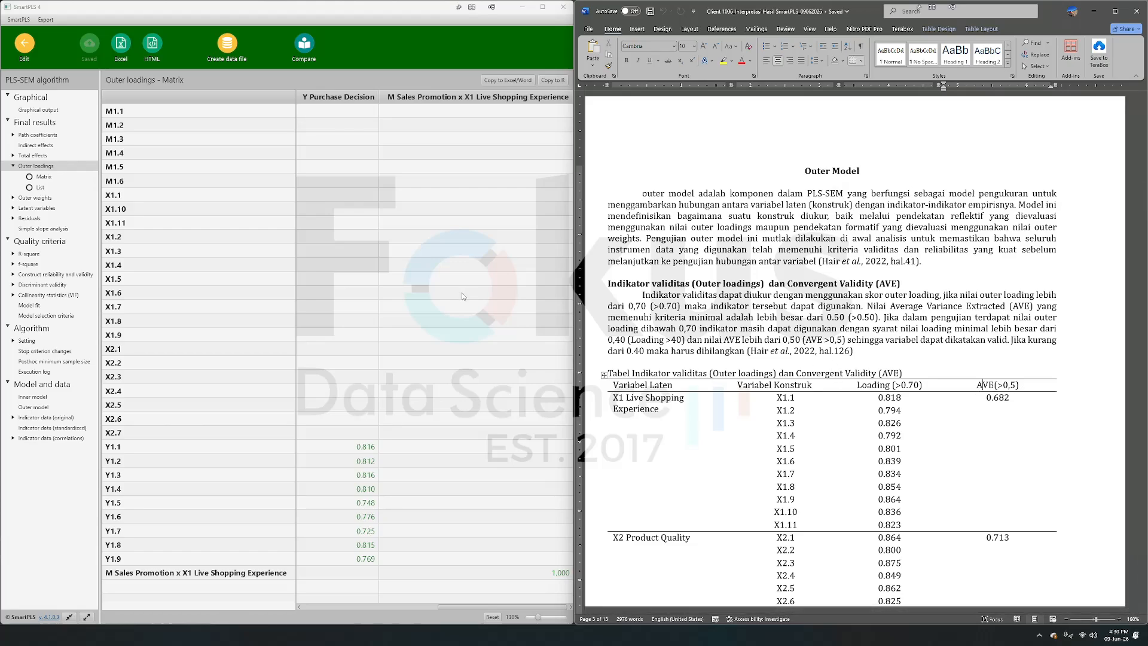
# Open the construct reliability and validity overview in SmartPLS and compare its average variance extracted values with the Word table's AVE column
pyautogui.click(42, 275)
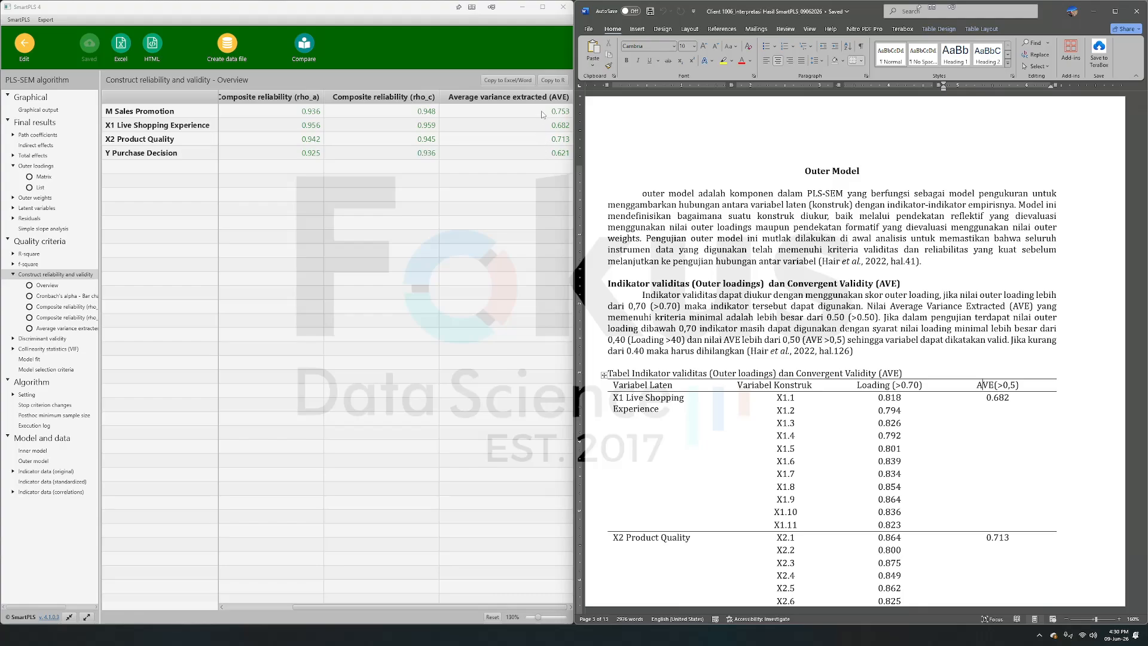
pyautogui.scroll(-6, 1004, 369)
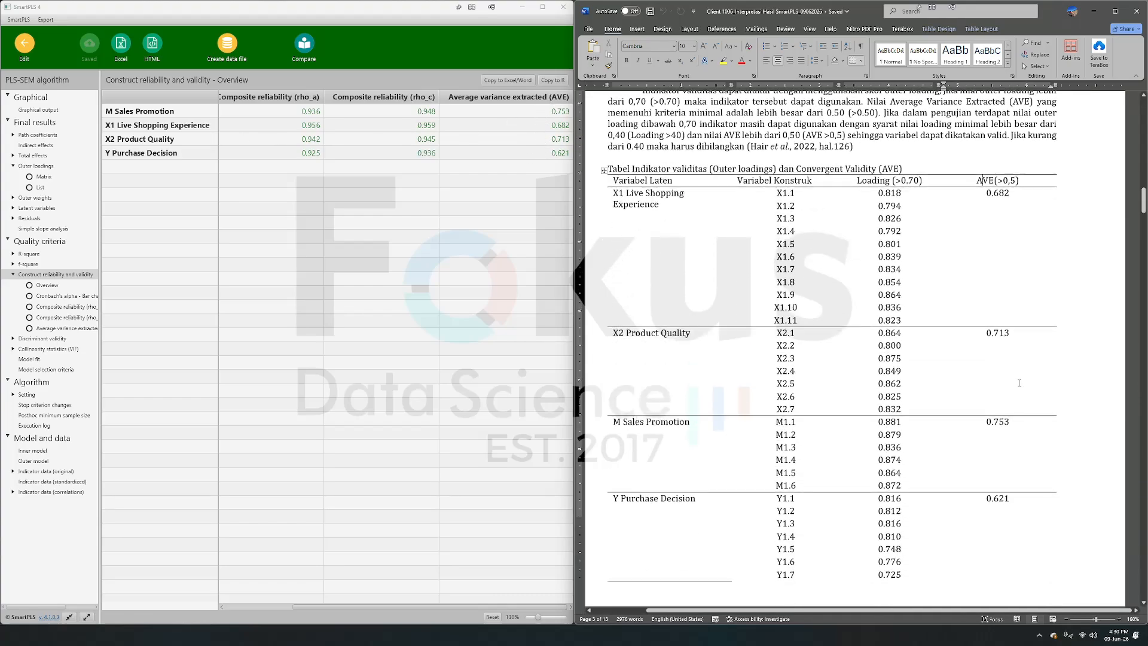
pyautogui.scroll(4, 1004, 368)
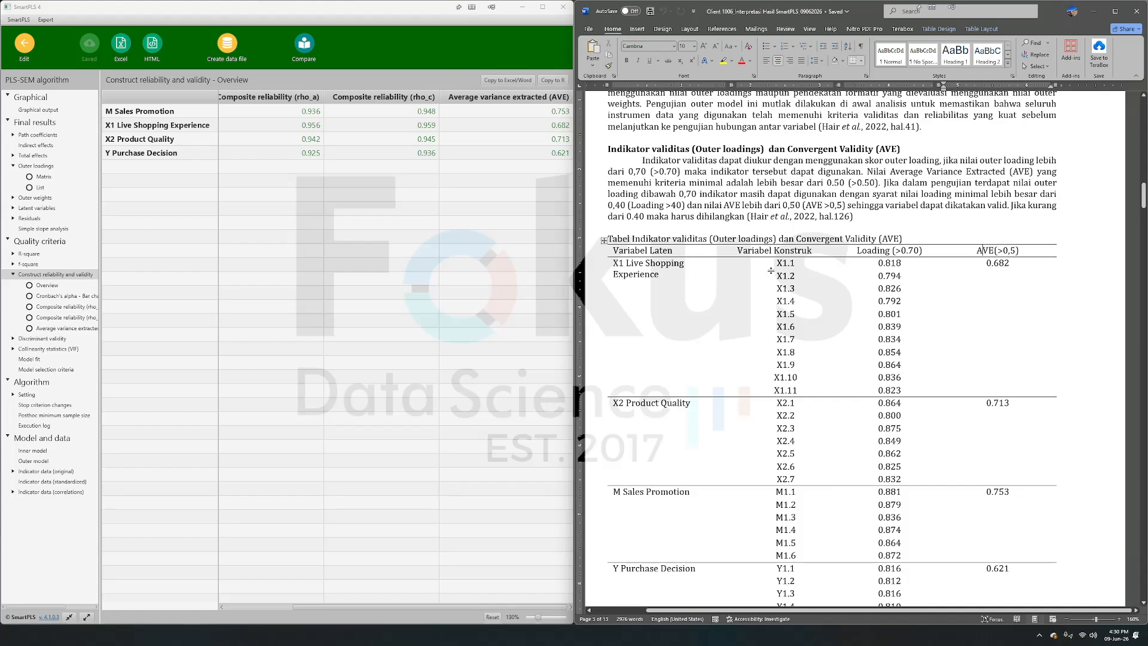
pyautogui.scroll(-10, 893, 337)
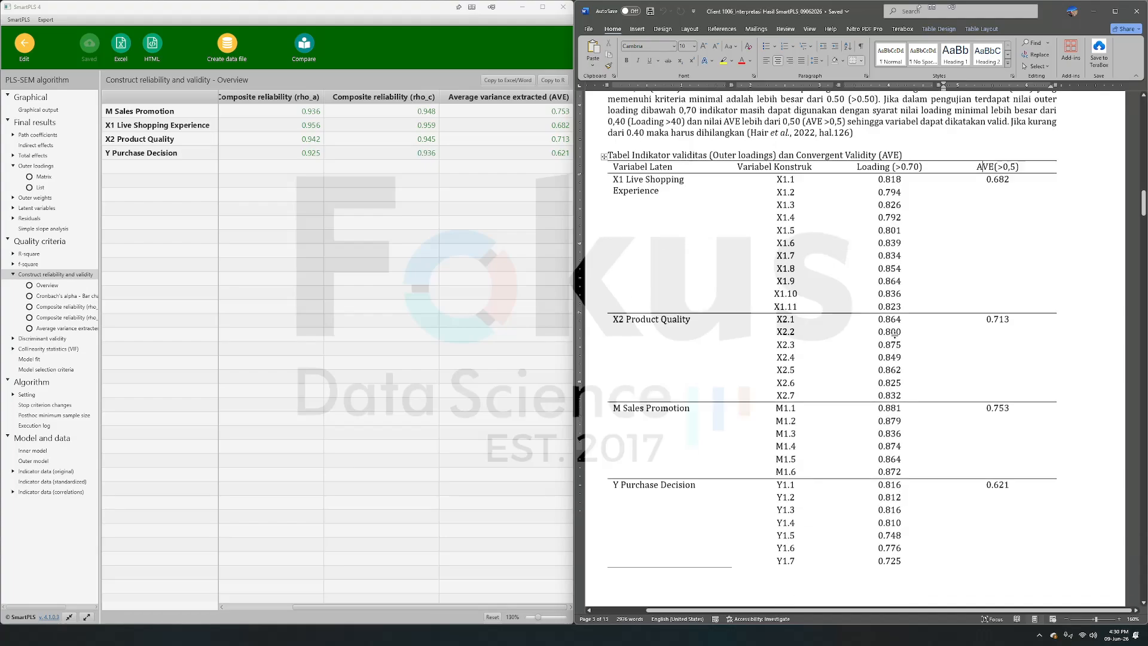
# Sort the reliability overview by Composite reliability (rho_a), descending, and compare Cronbach's alpha and rho_c with the Word reliability table
pyautogui.scroll(-5, 895, 333)
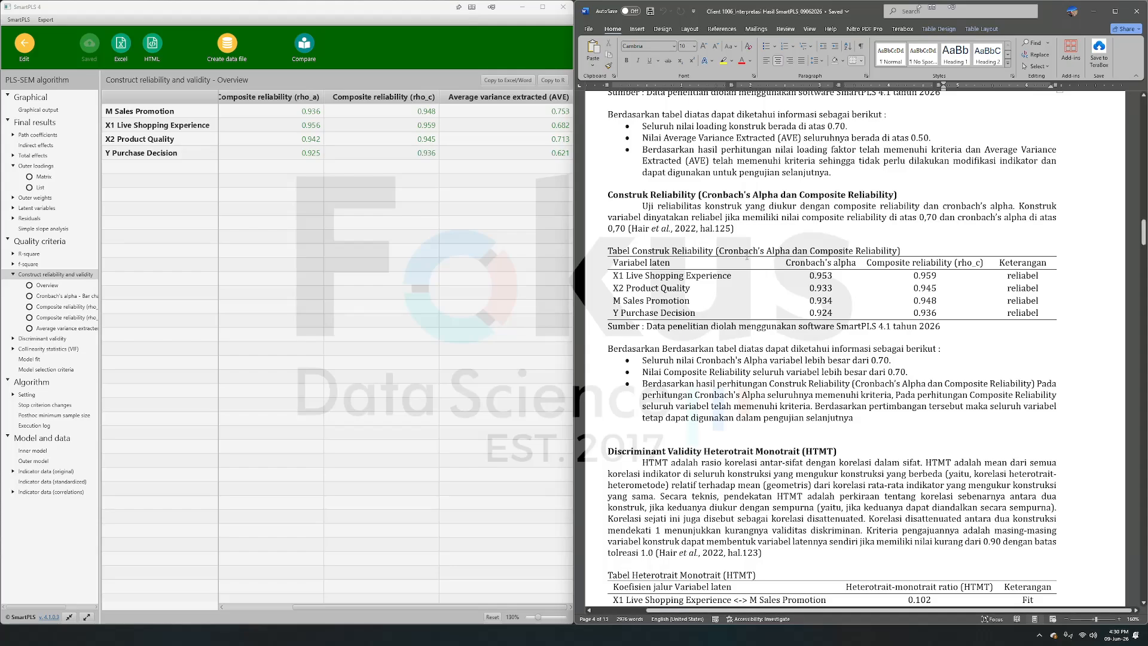
pyautogui.hscroll(-2, 844, 285)
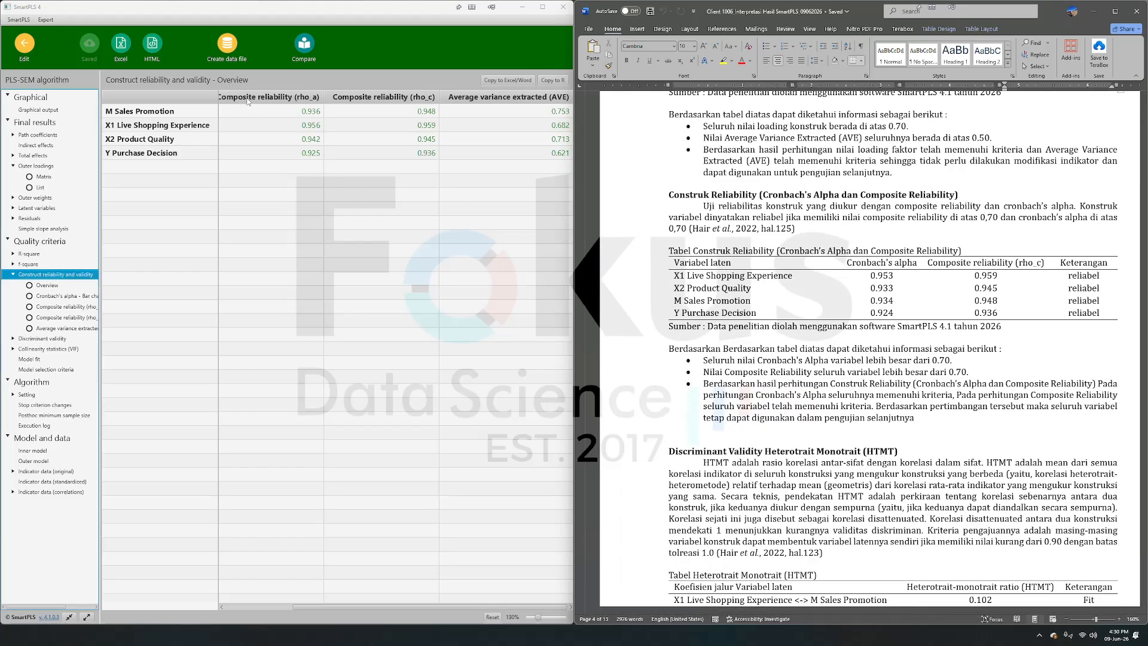
pyautogui.click(246, 100)
pyautogui.click(245, 99)
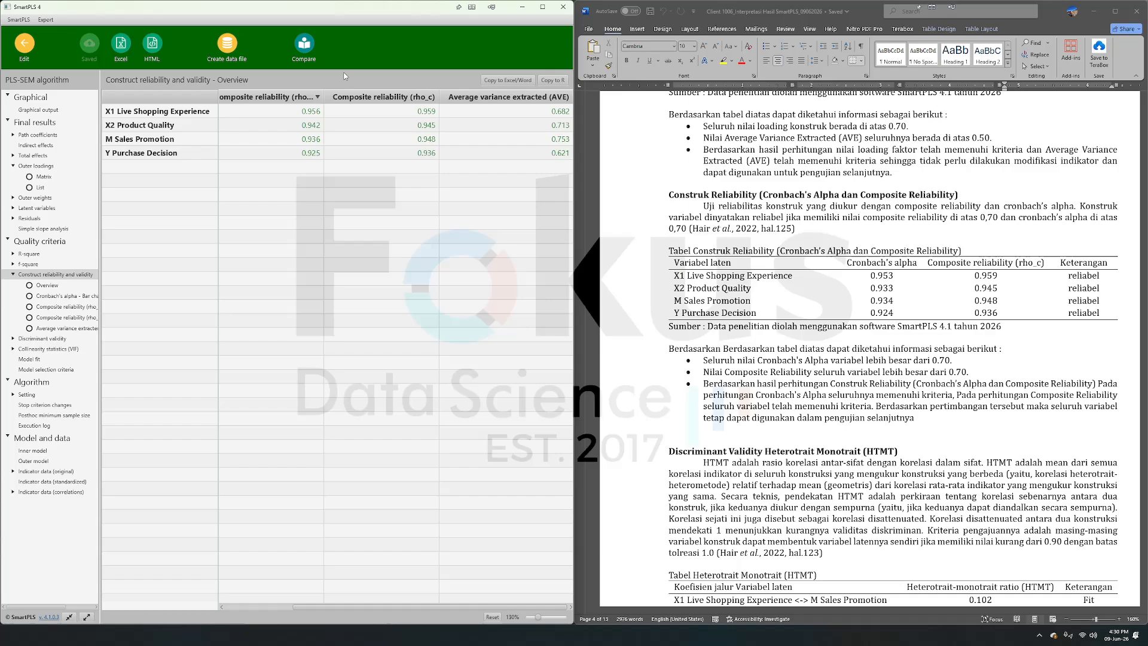
pyautogui.moveTo(405, 606); pyautogui.dragTo(334, 606)
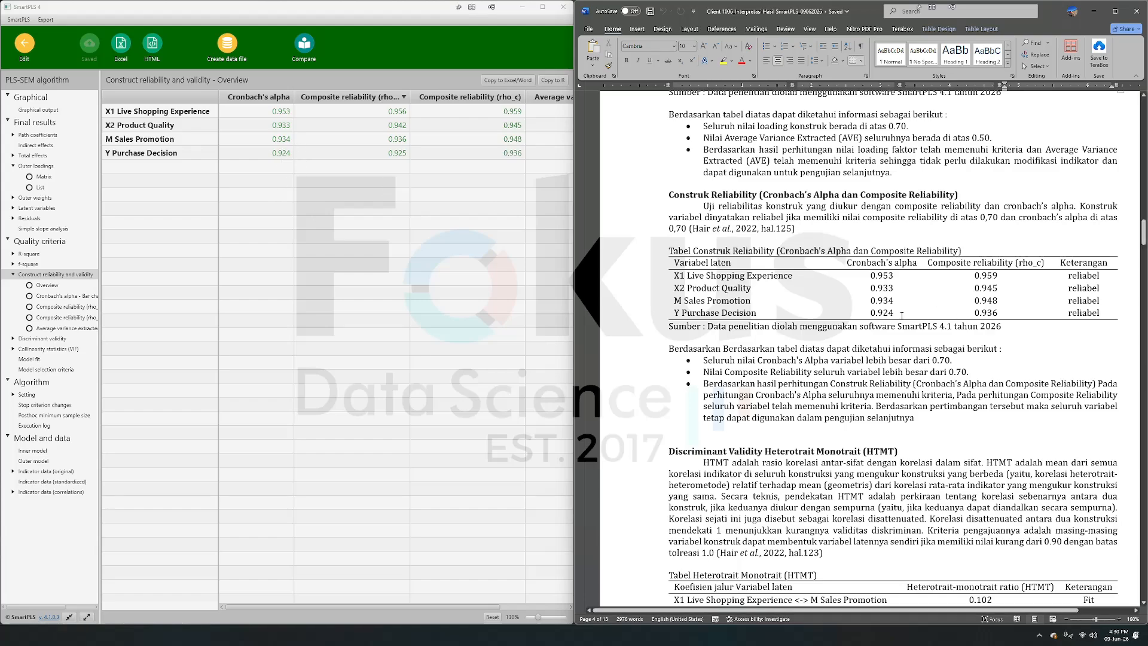
pyautogui.moveTo(866, 281); pyautogui.dragTo(872, 319)
pyautogui.click(833, 395)
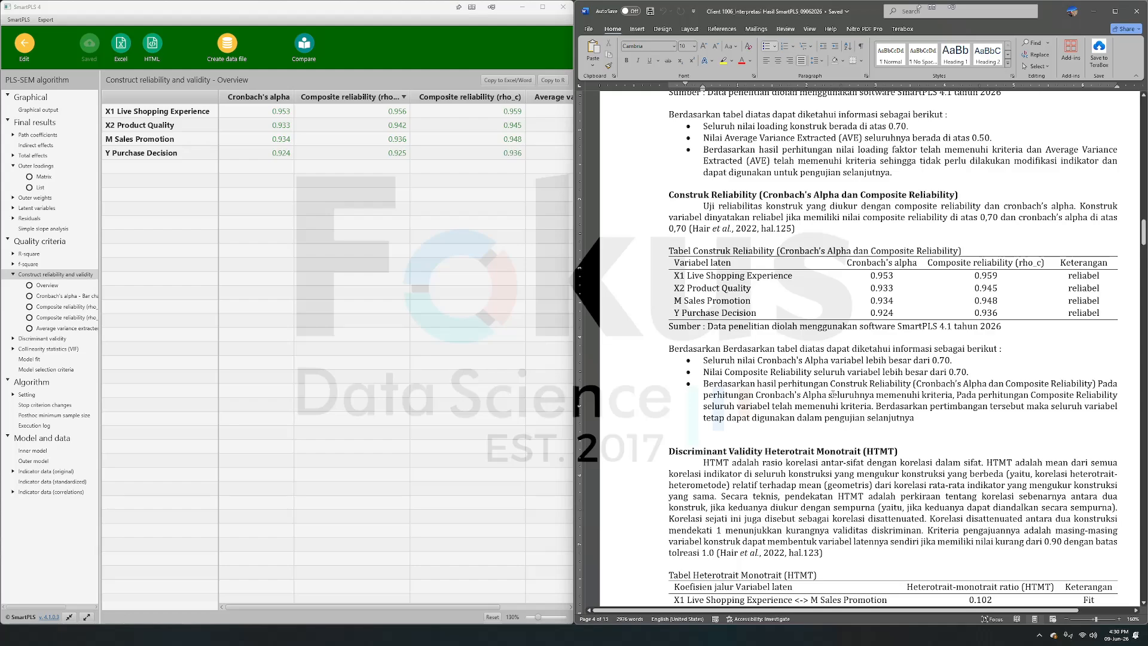
# Open the Heterotrait-monotrait ratio (HTMT) list under discriminant validity in SmartPLS and check it against the Word document's HTMT table and conclusions
pyautogui.scroll(-5, 942, 329)
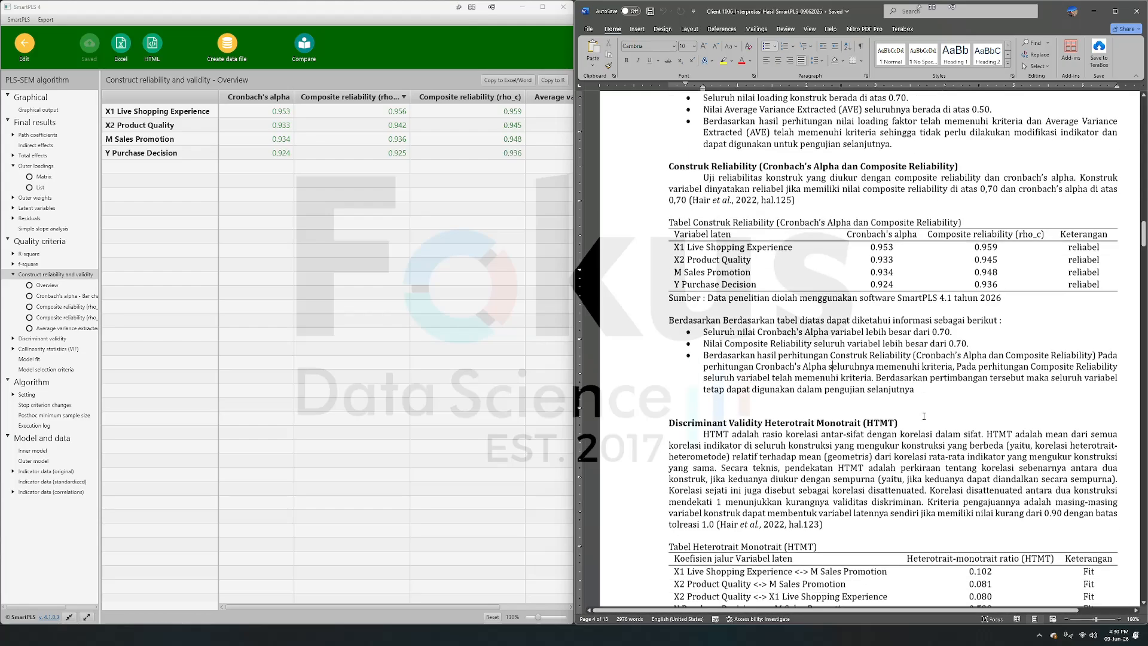
pyautogui.click(747, 227)
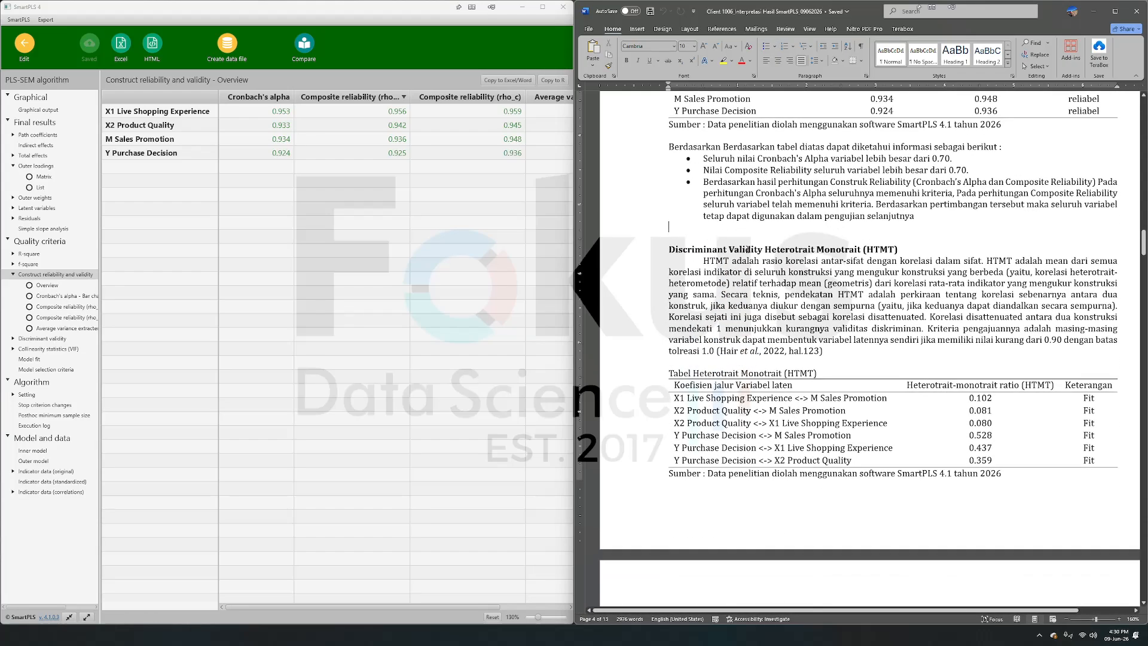
pyautogui.scroll(-2, 933, 347)
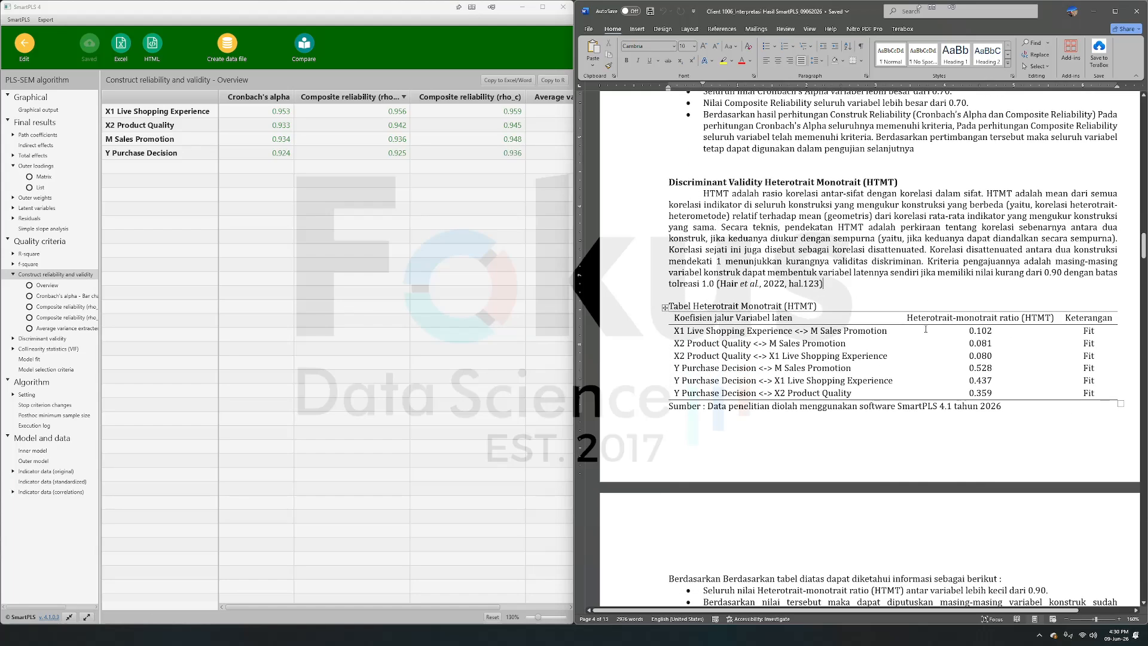
pyautogui.moveTo(923, 322); pyautogui.dragTo(997, 319)
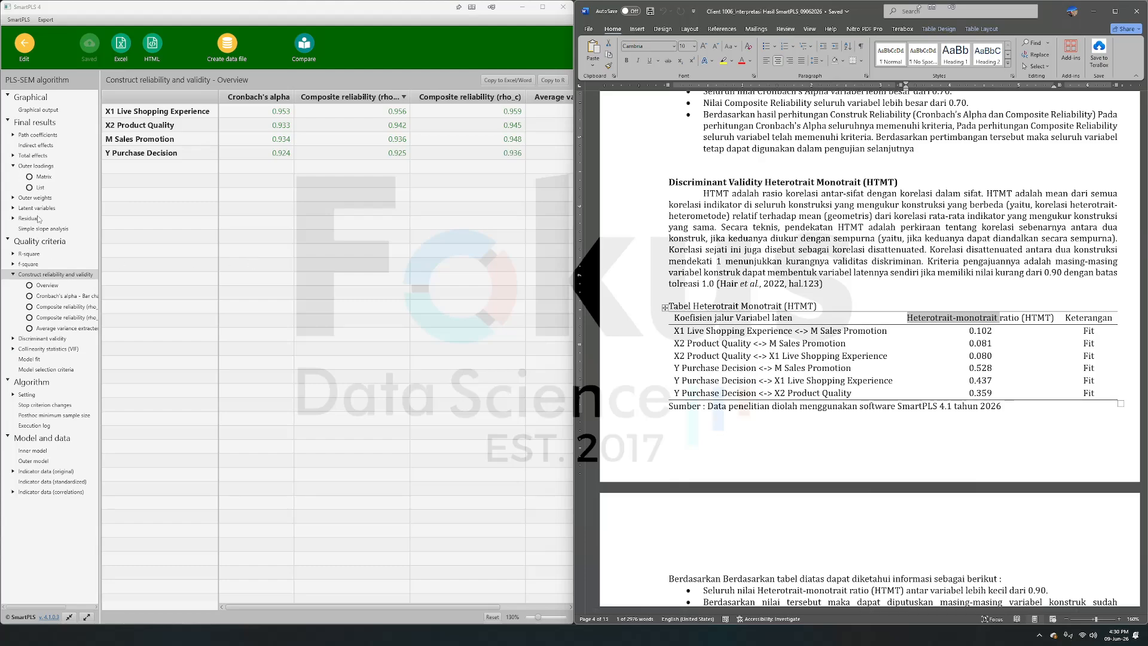
pyautogui.click(45, 338)
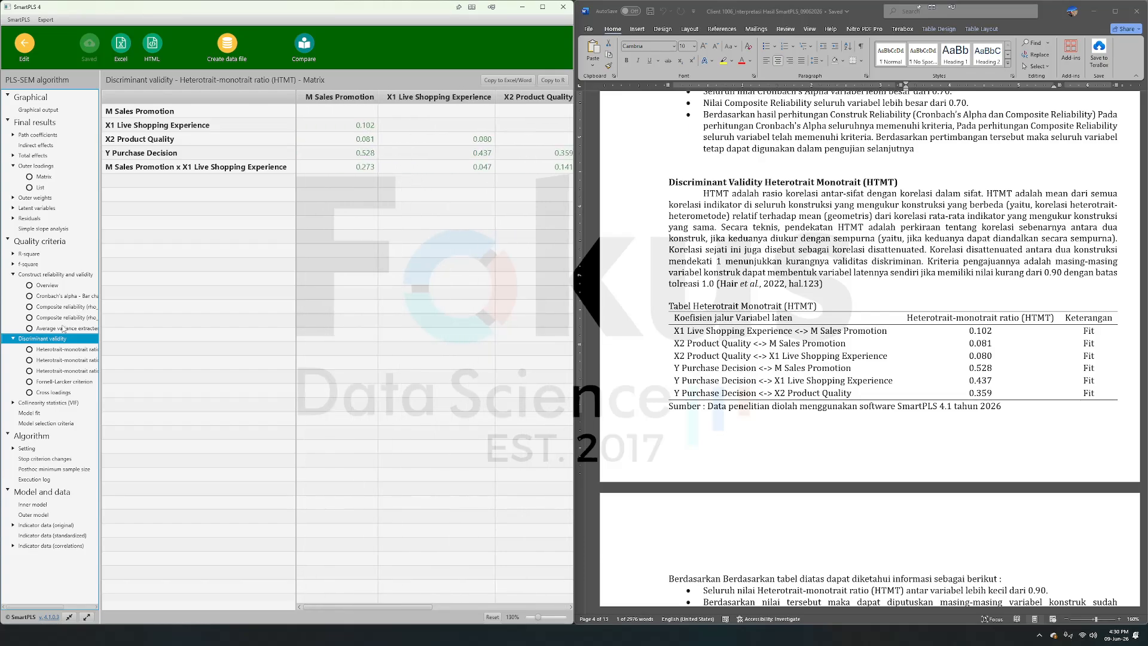
pyautogui.click(69, 360)
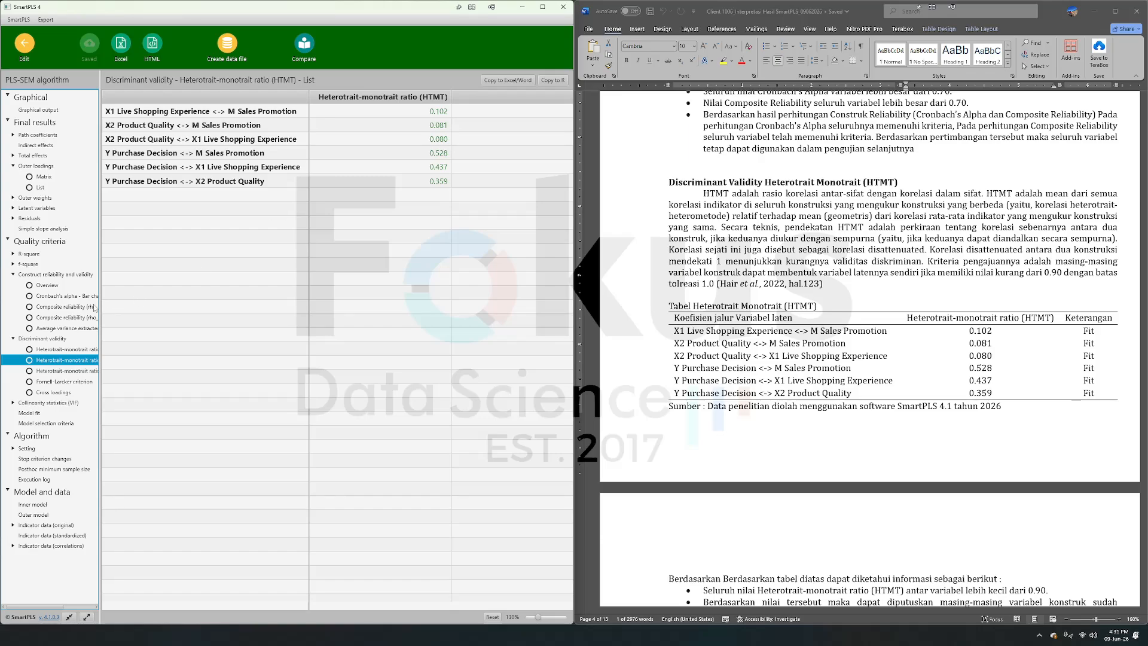
pyautogui.moveTo(99, 308); pyautogui.dragTo(91, 334)
pyautogui.click(900, 396)
pyautogui.scroll(-3, 901, 392)
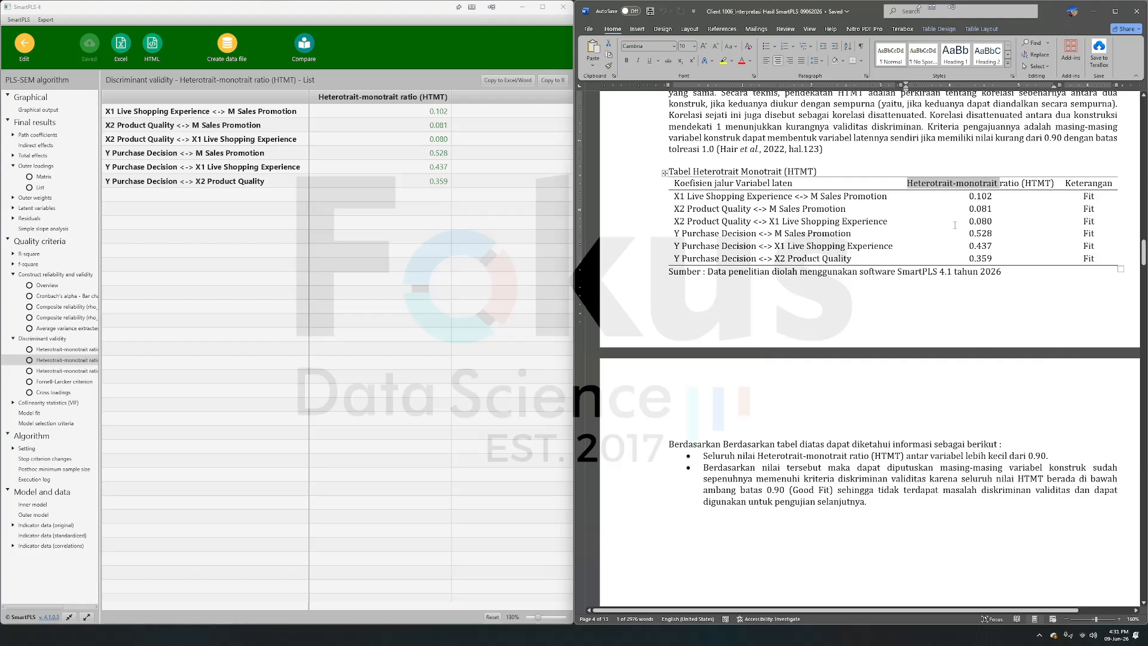
pyautogui.scroll(3, 955, 225)
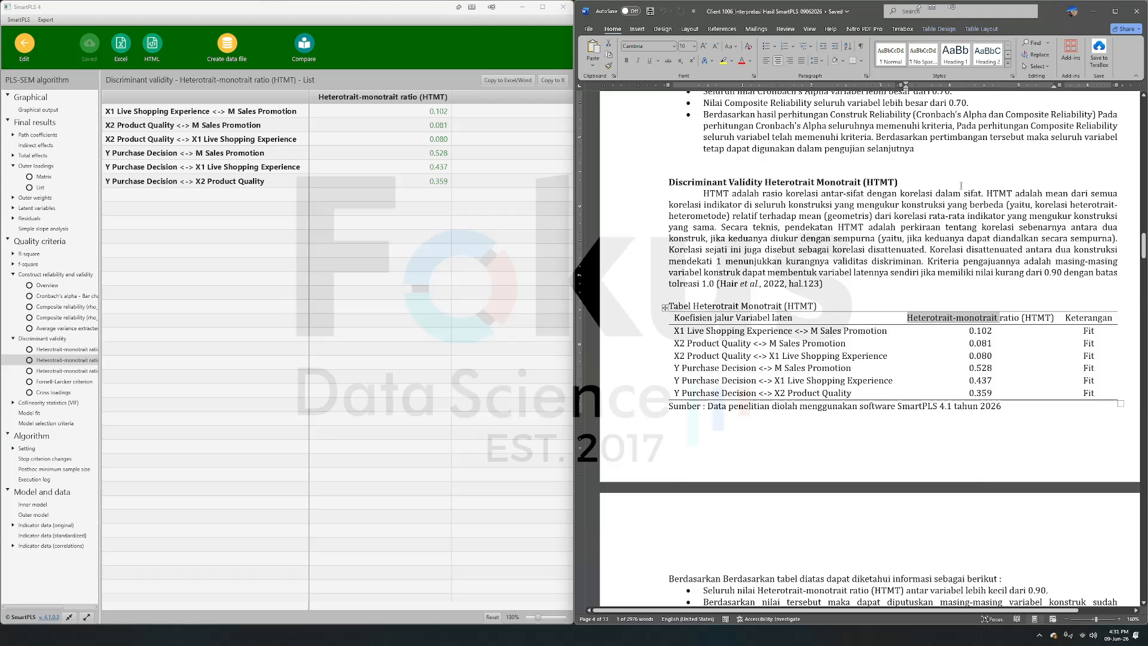
pyautogui.scroll(-3, 837, 257)
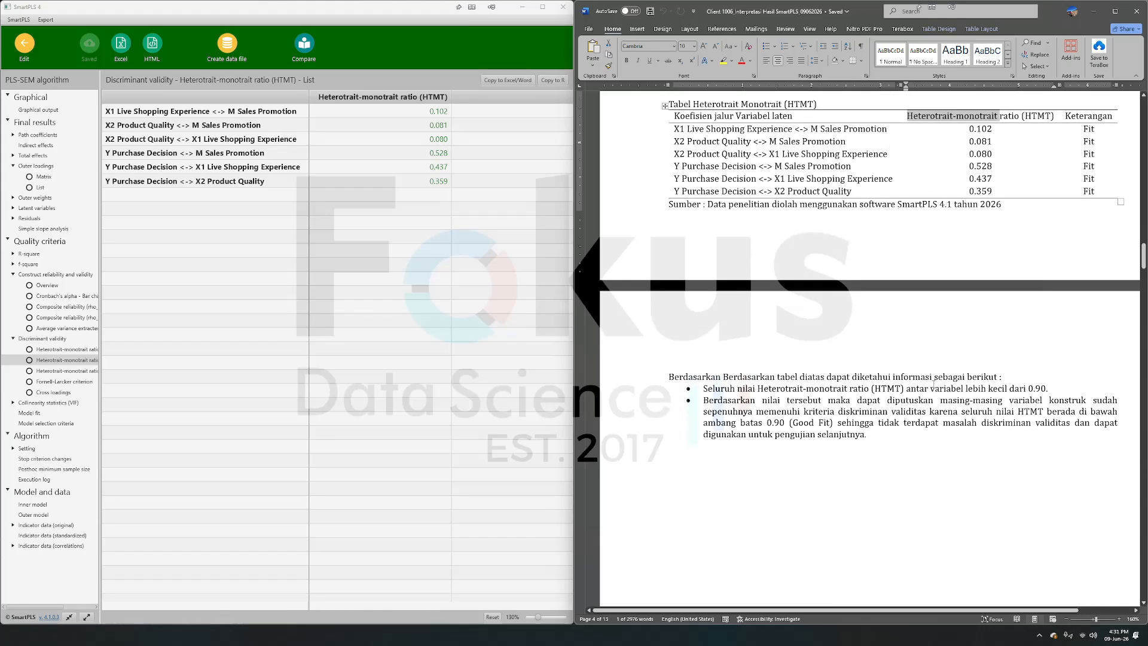
# Open the inner model VIF list in SmartPLS and compare it with the collinearity assessment table in the Word document's Inner Model section
pyautogui.scroll(-15, 963, 386)
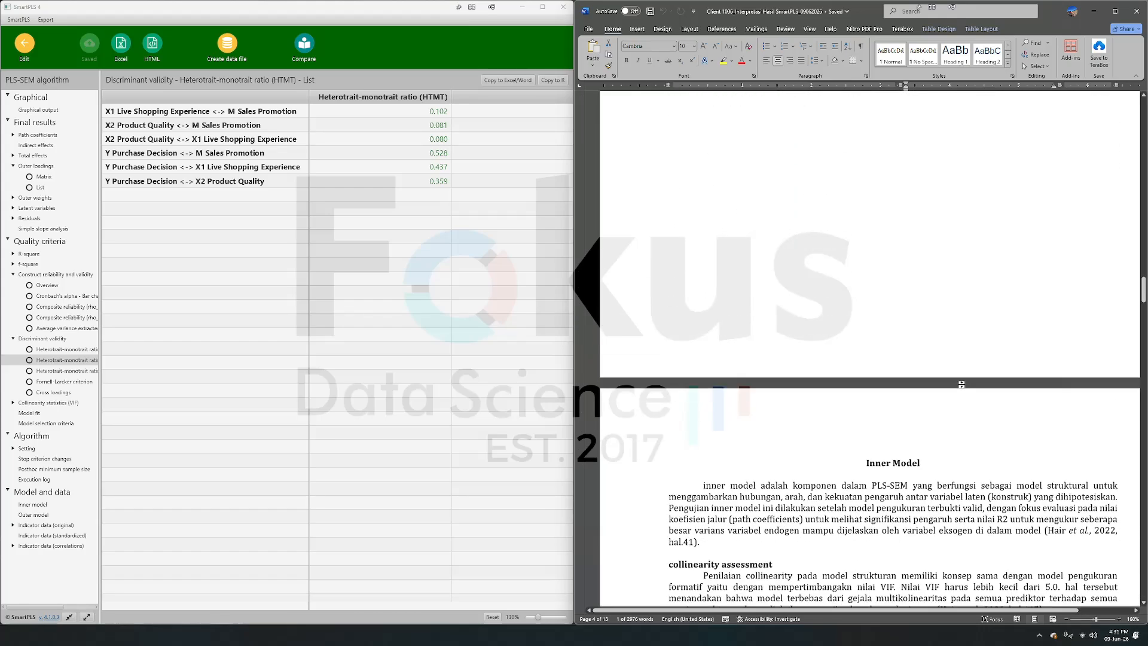
pyautogui.scroll(-3, 836, 341)
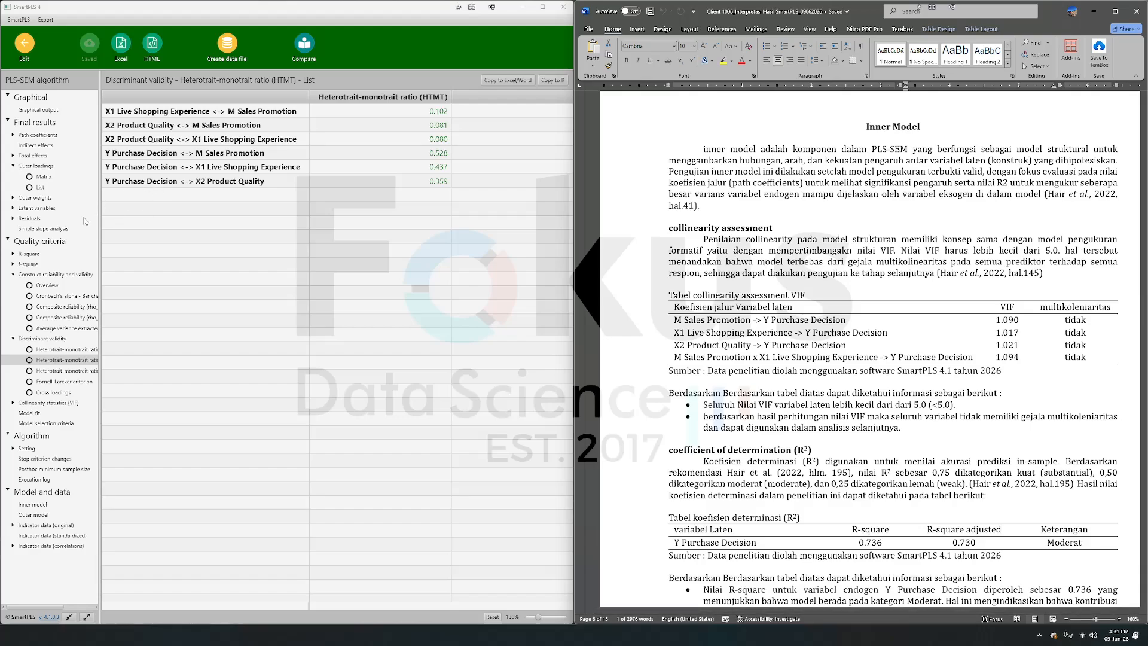
pyautogui.click(55, 405)
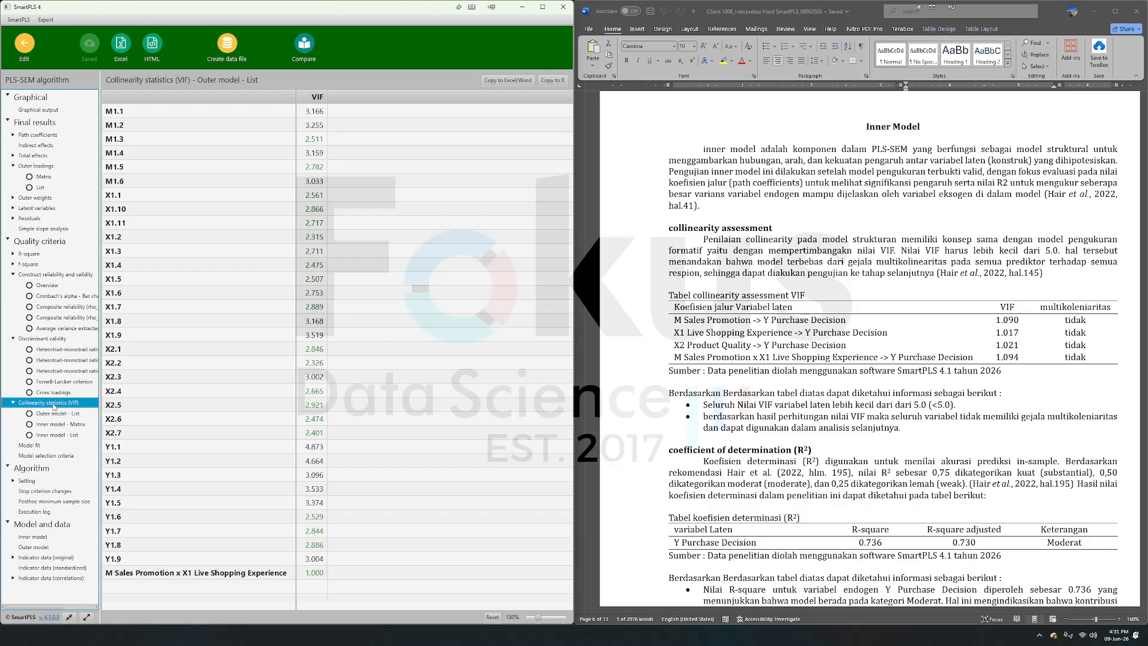
pyautogui.click(57, 435)
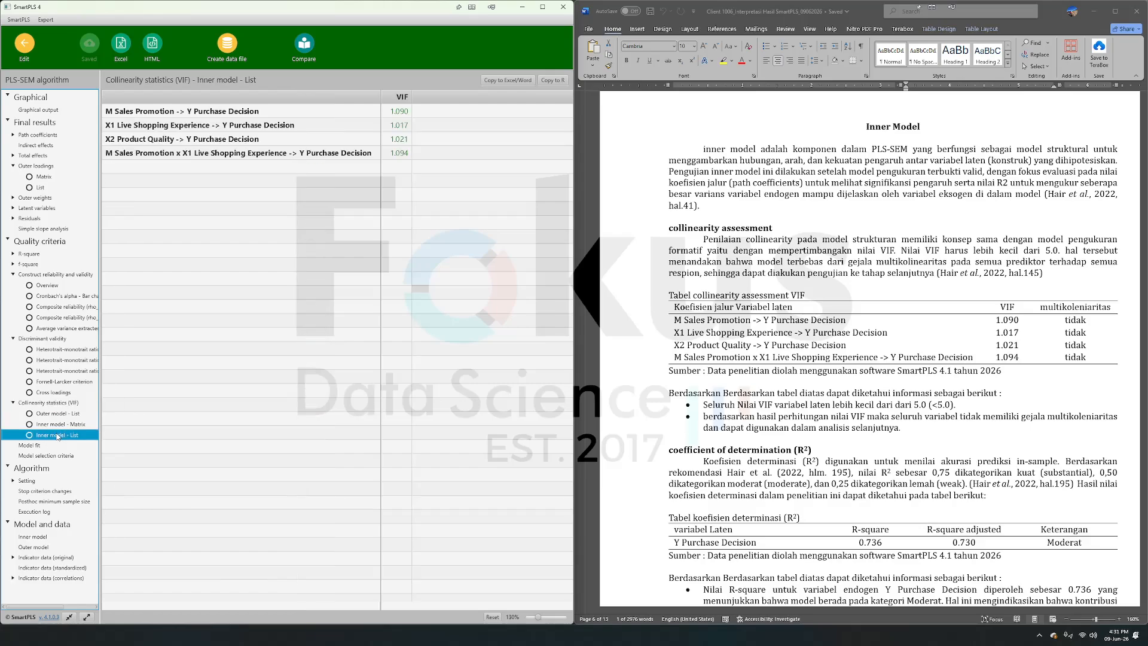
pyautogui.click(987, 271)
pyautogui.scroll(-2, 987, 271)
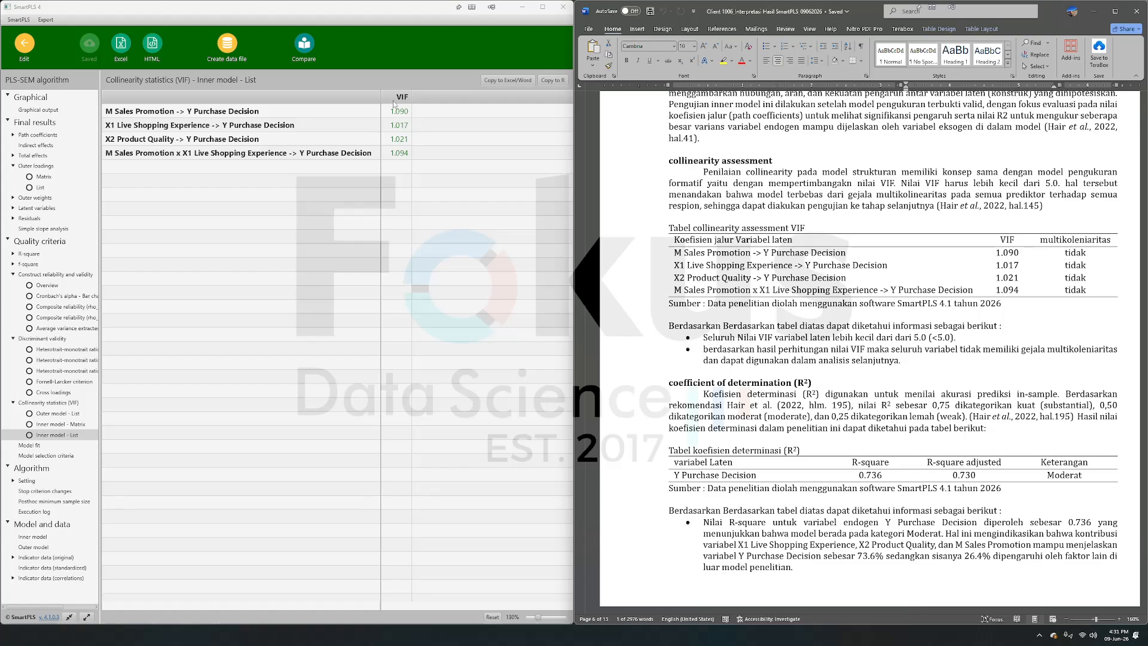
# Open the R-square overview in SmartPLS and compare it with the coefficient of determination table and interpretation in the Word document
pyautogui.click(987, 266)
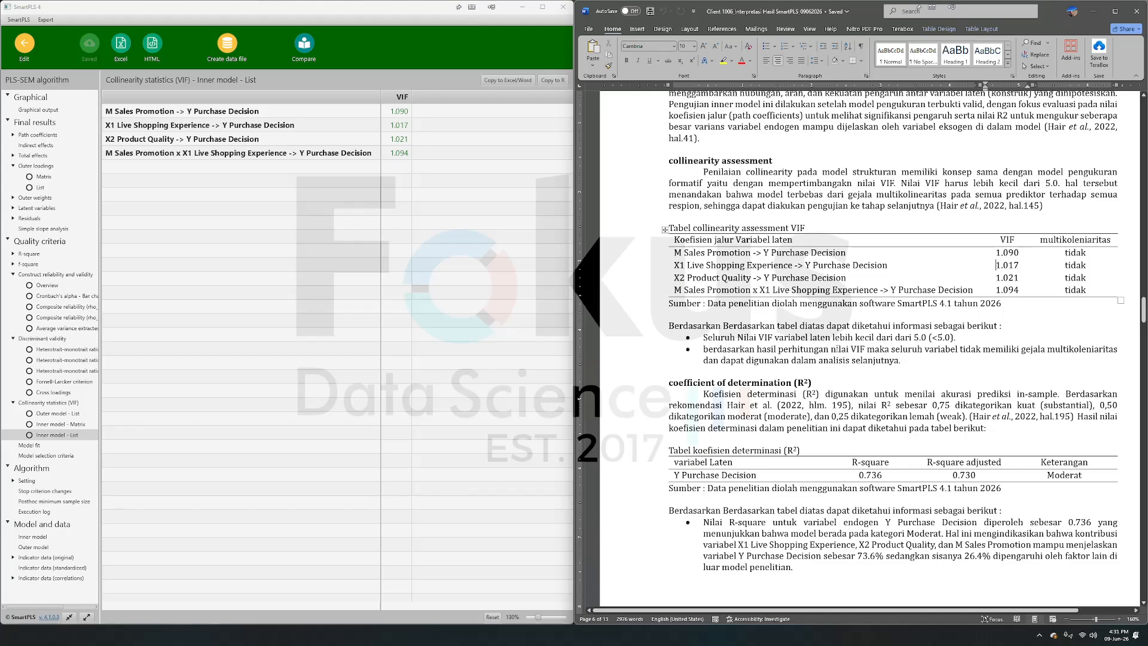
pyautogui.scroll(-2, 838, 349)
pyautogui.scroll(-4, 885, 340)
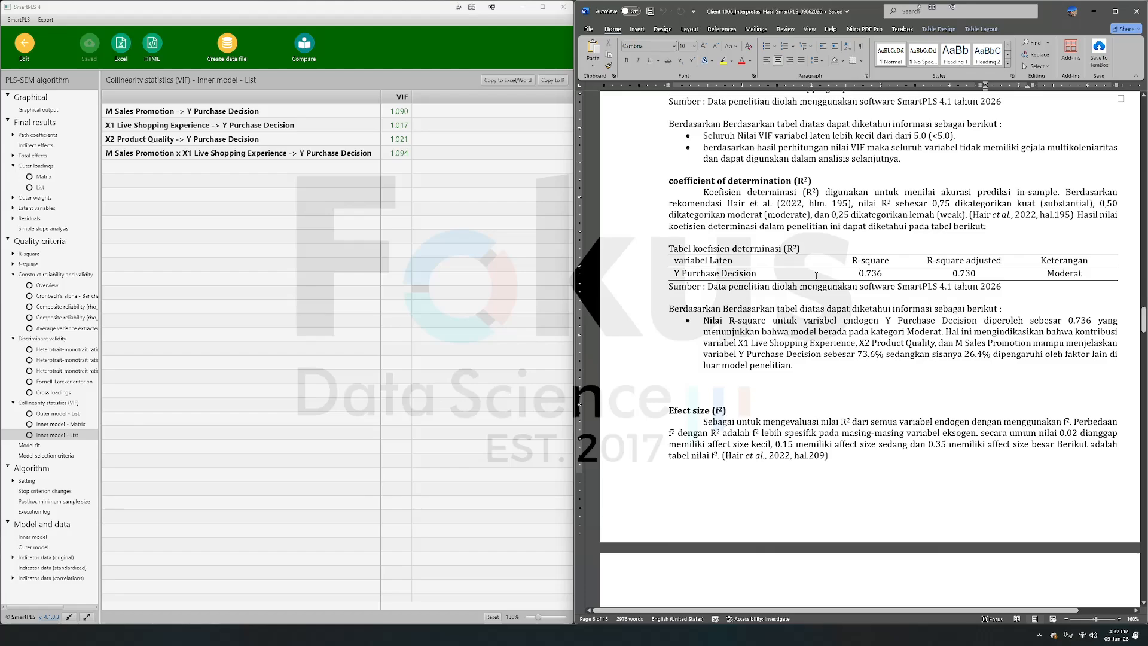
pyautogui.click(35, 259)
pyautogui.click(34, 258)
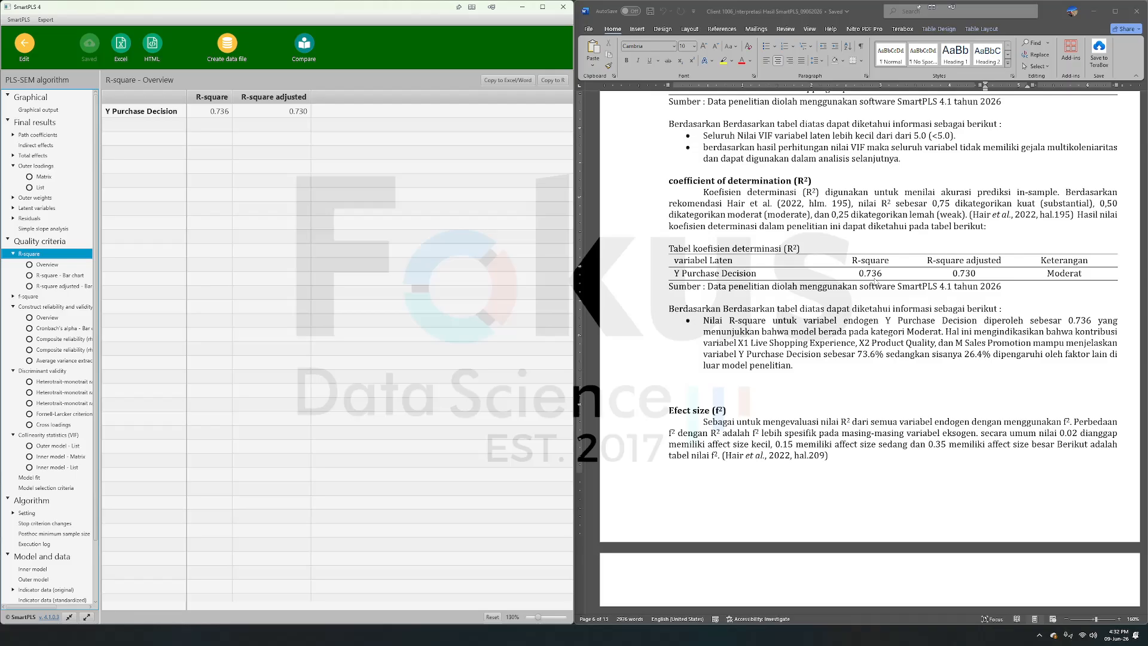
pyautogui.scroll(10, 881, 293)
pyautogui.scroll(-7, 881, 299)
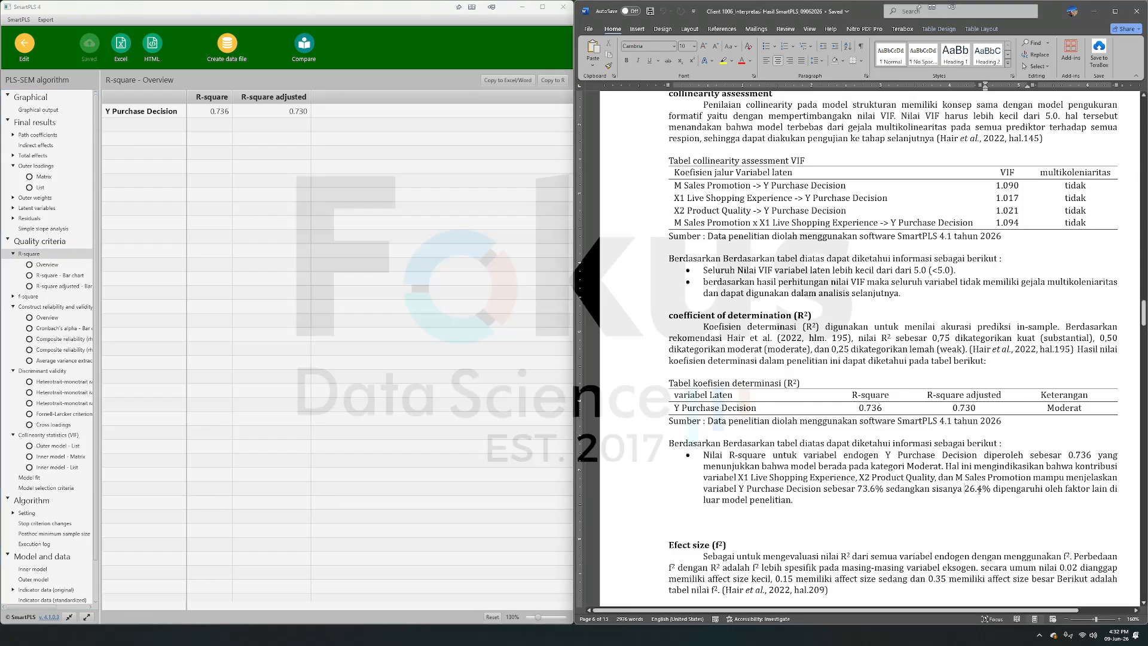
pyautogui.moveTo(979, 490); pyautogui.dragTo(1006, 494)
pyautogui.scroll(-5, 1005, 362)
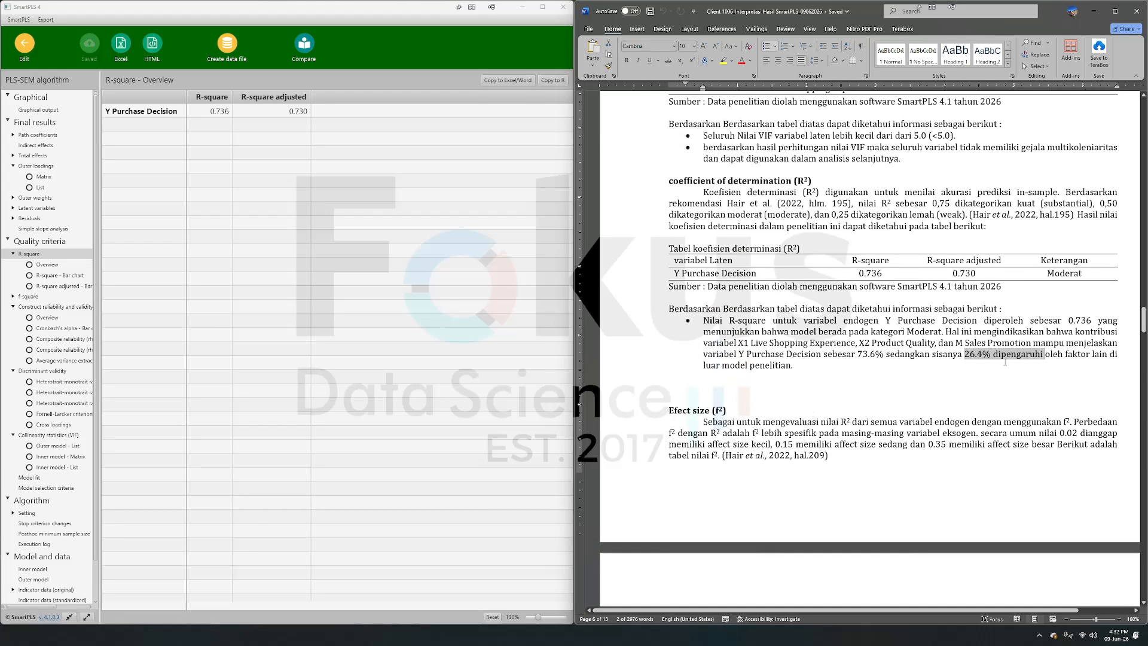
# Open the f-square list in SmartPLS and check it against the Word document's effect size criteria, table and conclusions
pyautogui.scroll(-8, 957, 332)
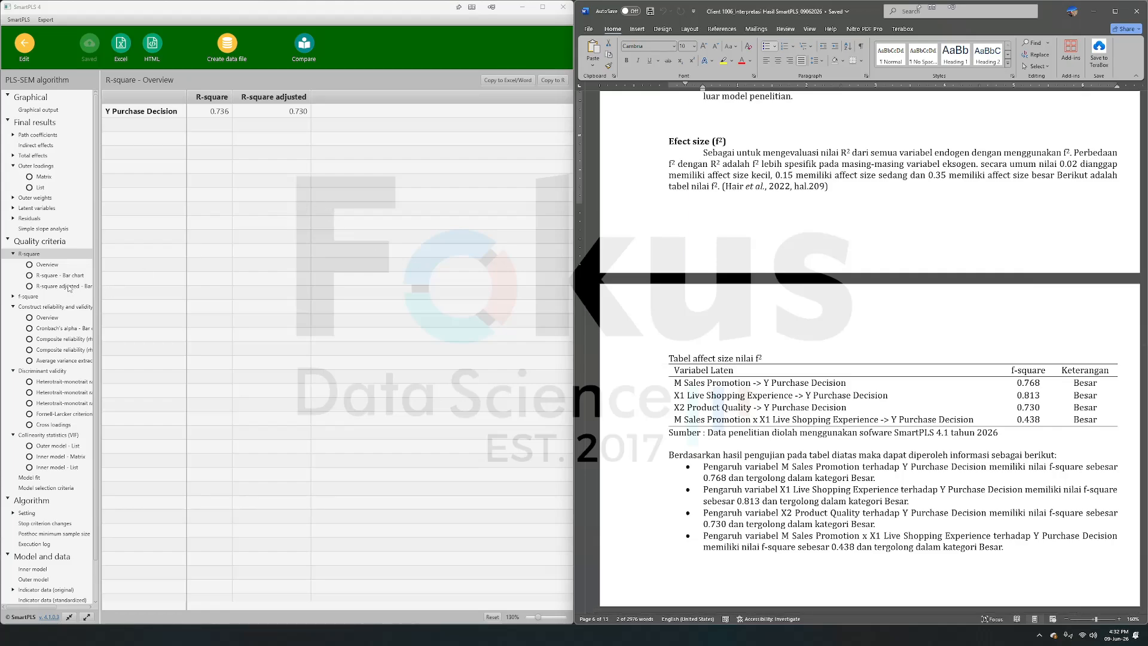
pyautogui.click(33, 297)
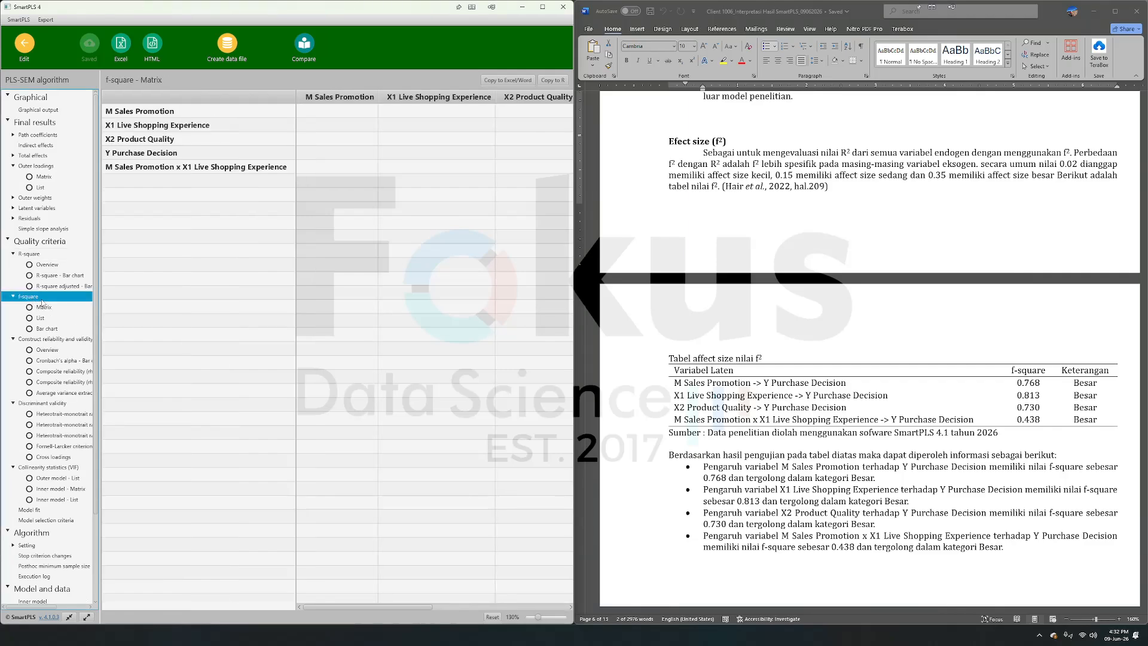
pyautogui.click(42, 318)
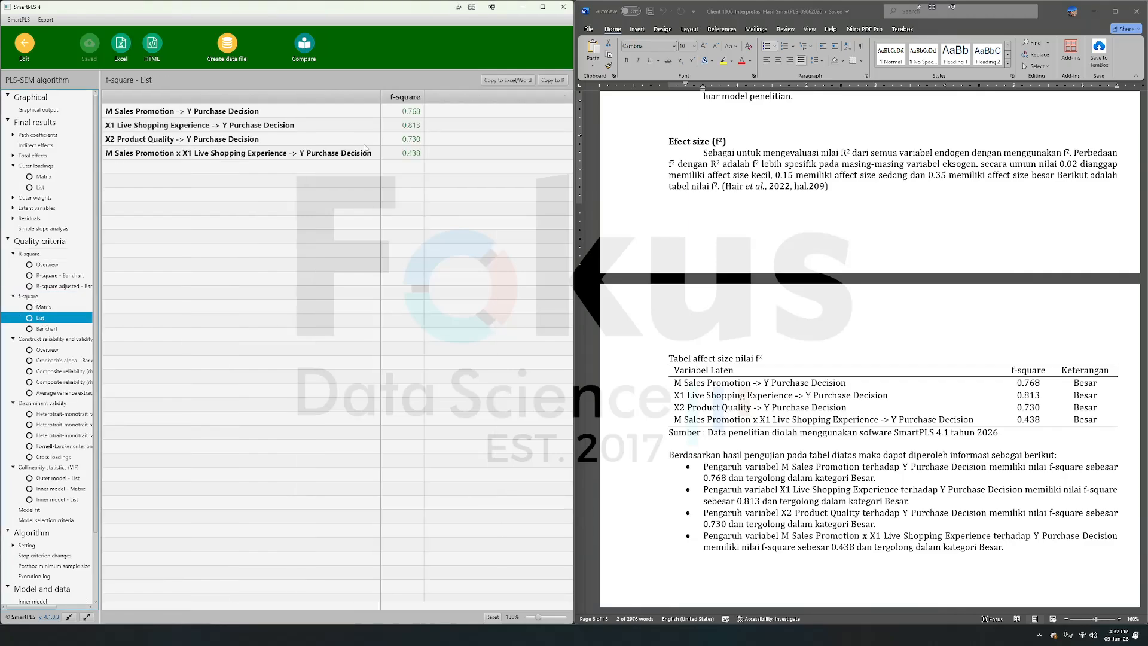
pyautogui.scroll(-2, 842, 386)
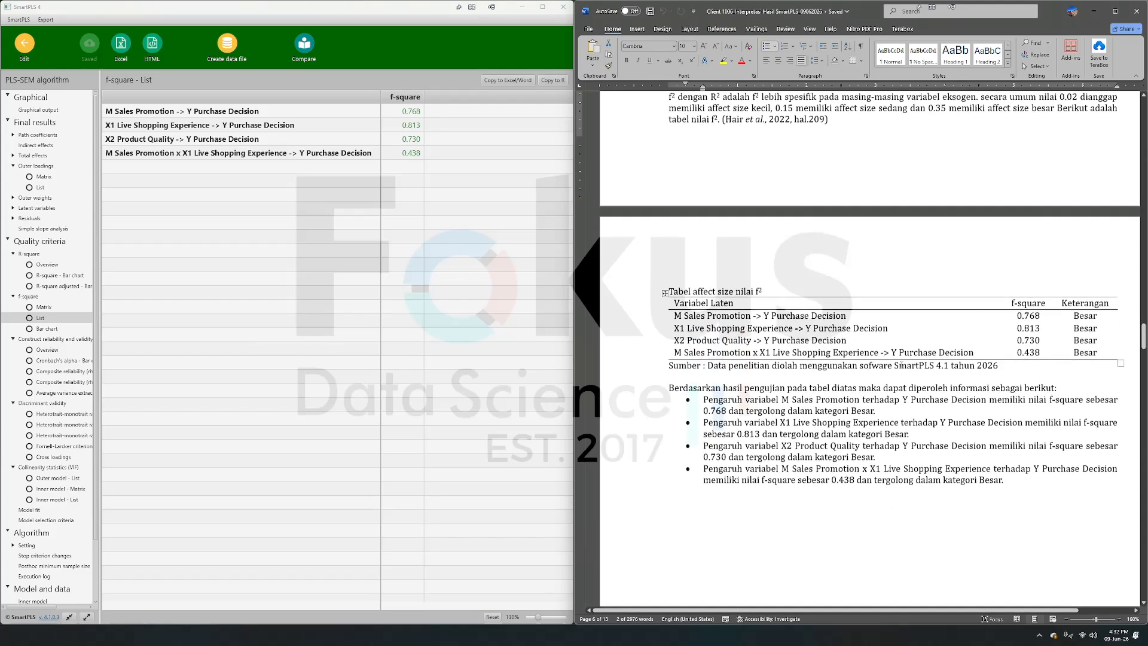
pyautogui.moveTo(674, 315); pyautogui.dragTo(1026, 350)
pyautogui.scroll(4, 873, 299)
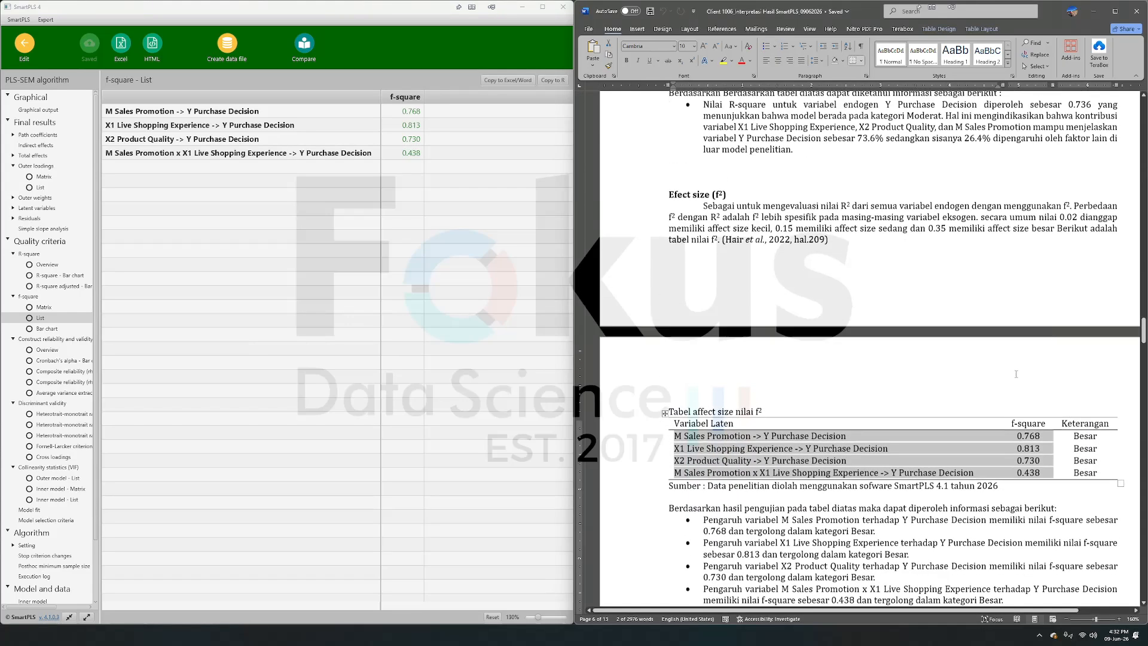
pyautogui.moveTo(908, 231); pyautogui.dragTo(1012, 242)
pyautogui.scroll(-3, 825, 287)
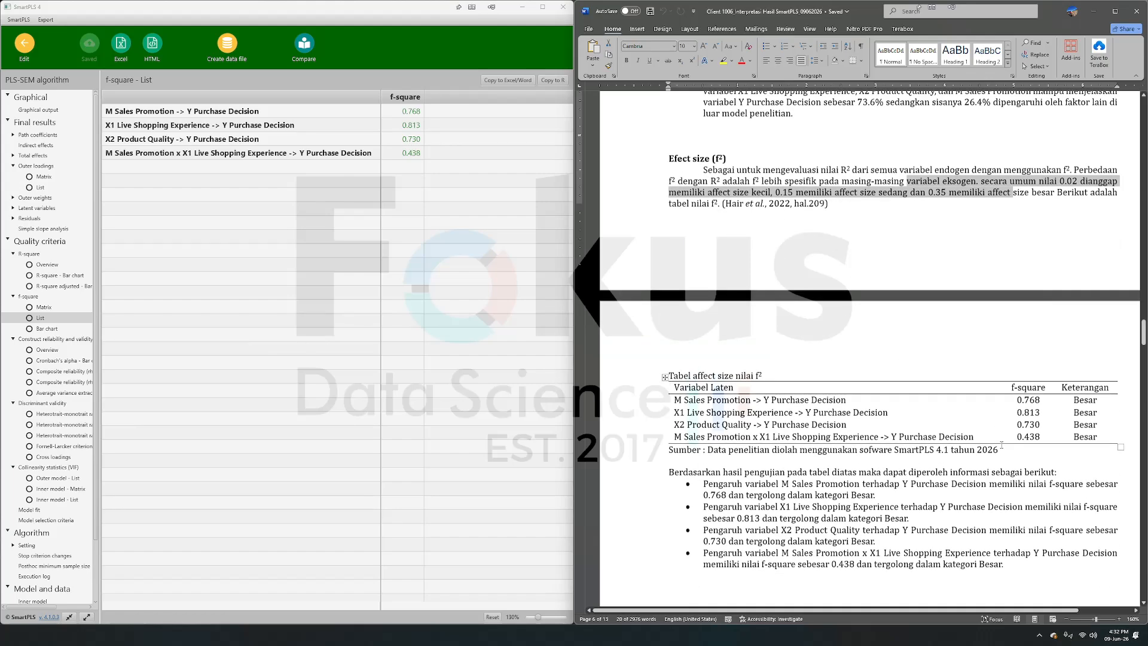
pyautogui.scroll(-1, 942, 423)
pyautogui.click(942, 423)
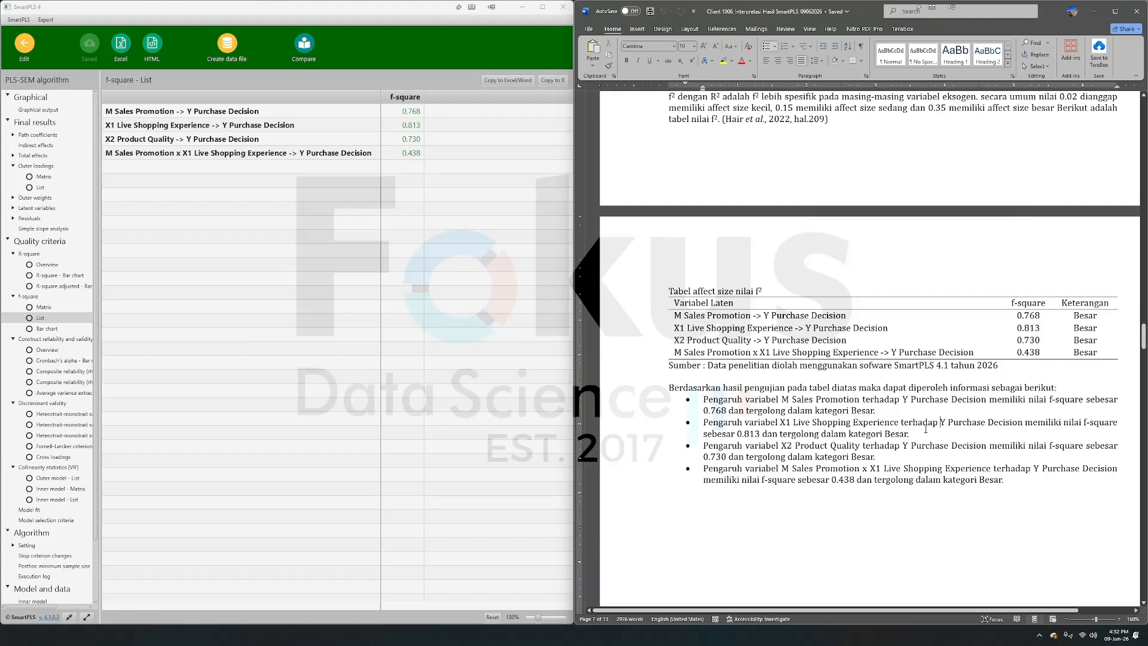
# Find the Predictive relevance (Q²) section in Word and run Blindfolding on the SmartPLS model with an omission distance of 7
pyautogui.scroll(-15, 926, 429)
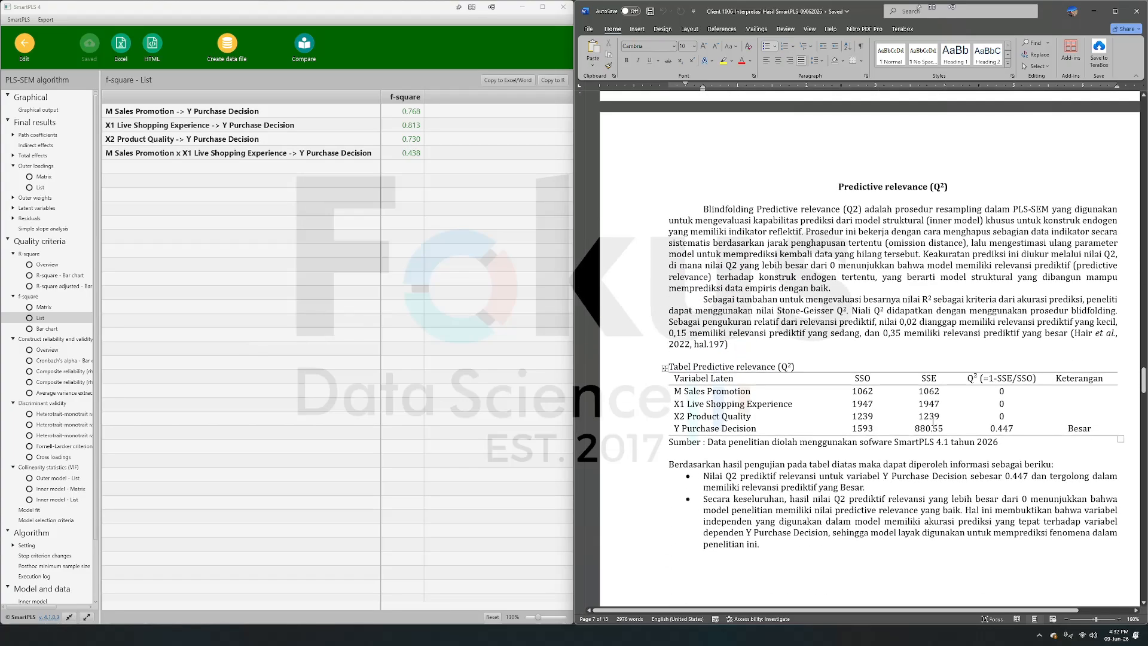
pyautogui.doubleClick(853, 188)
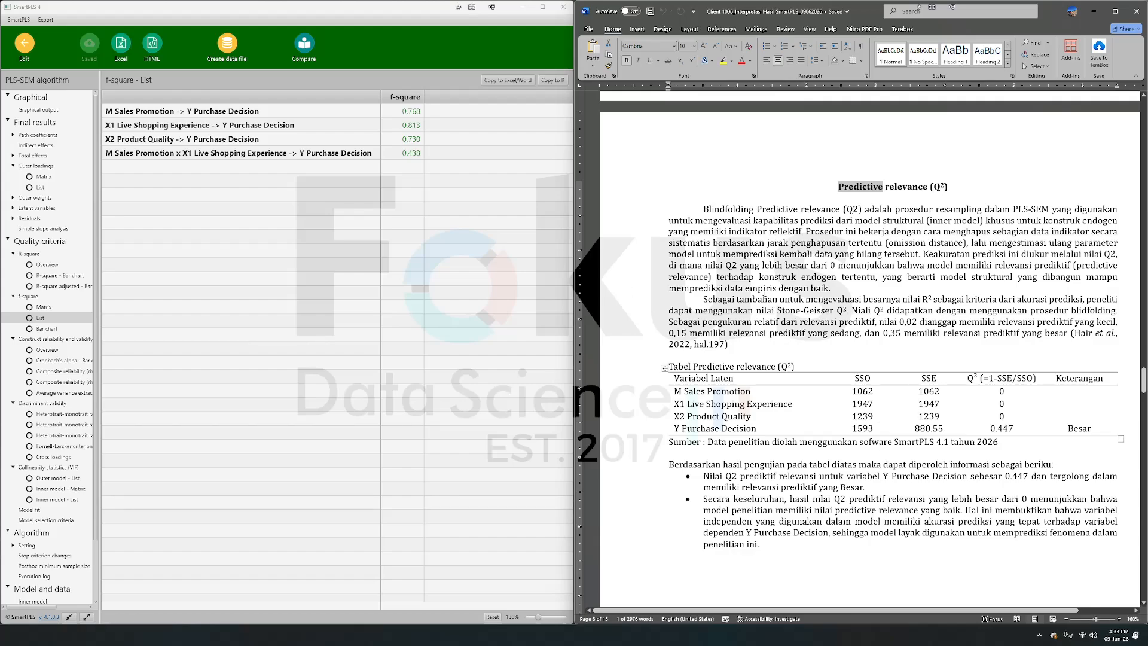
pyautogui.click(24, 46)
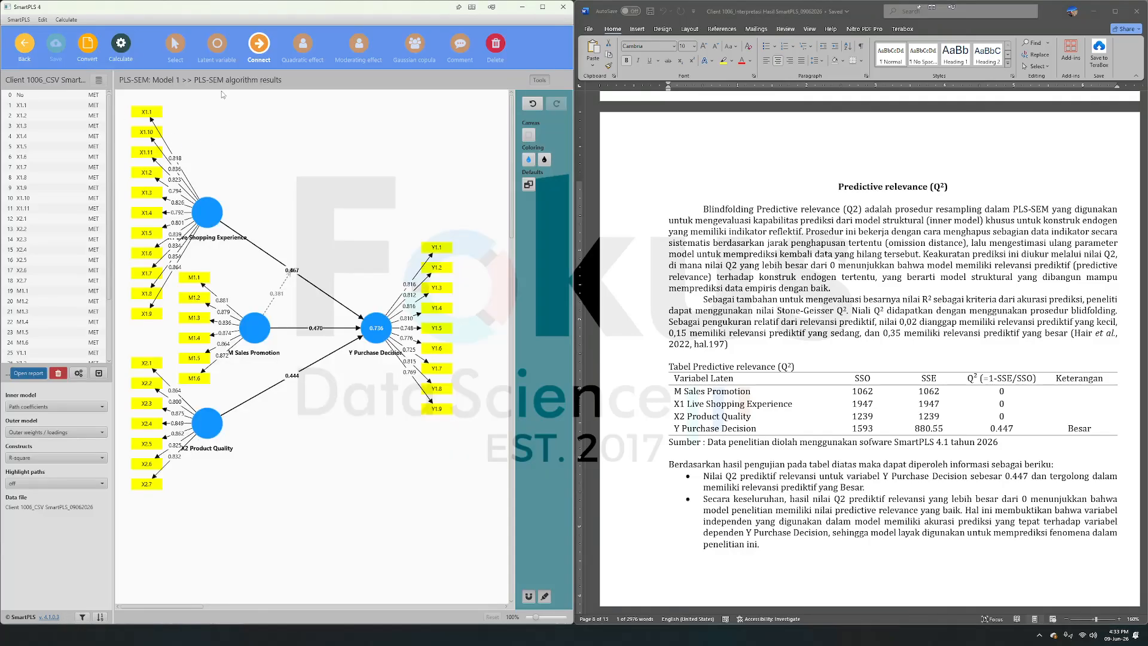
pyautogui.click(125, 46)
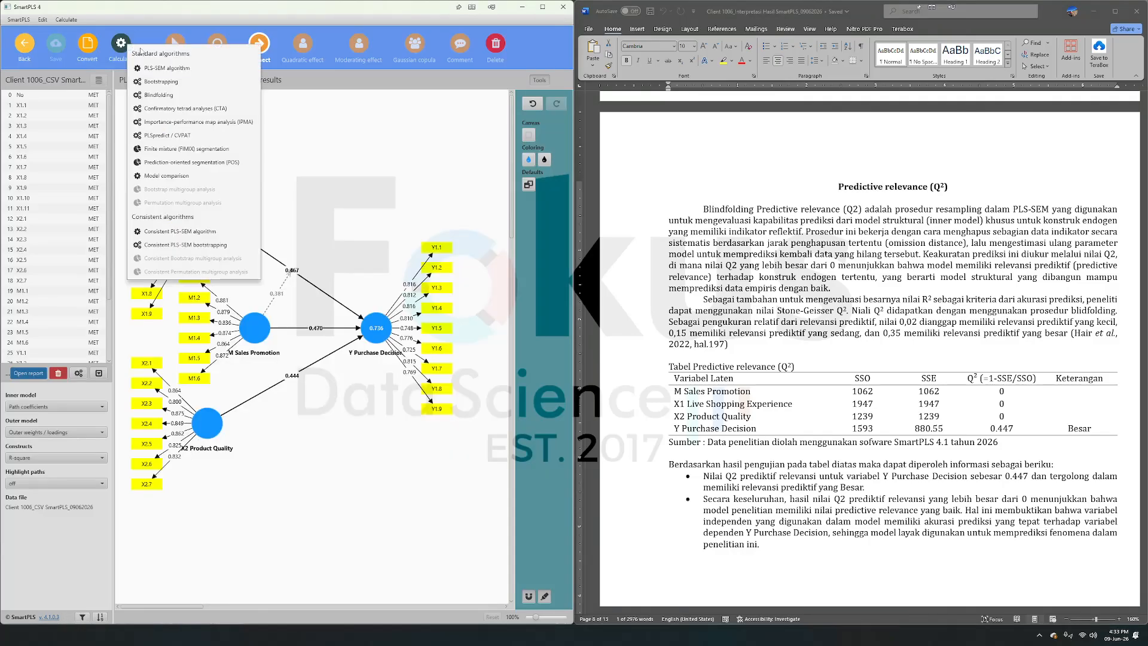
pyautogui.click(154, 96)
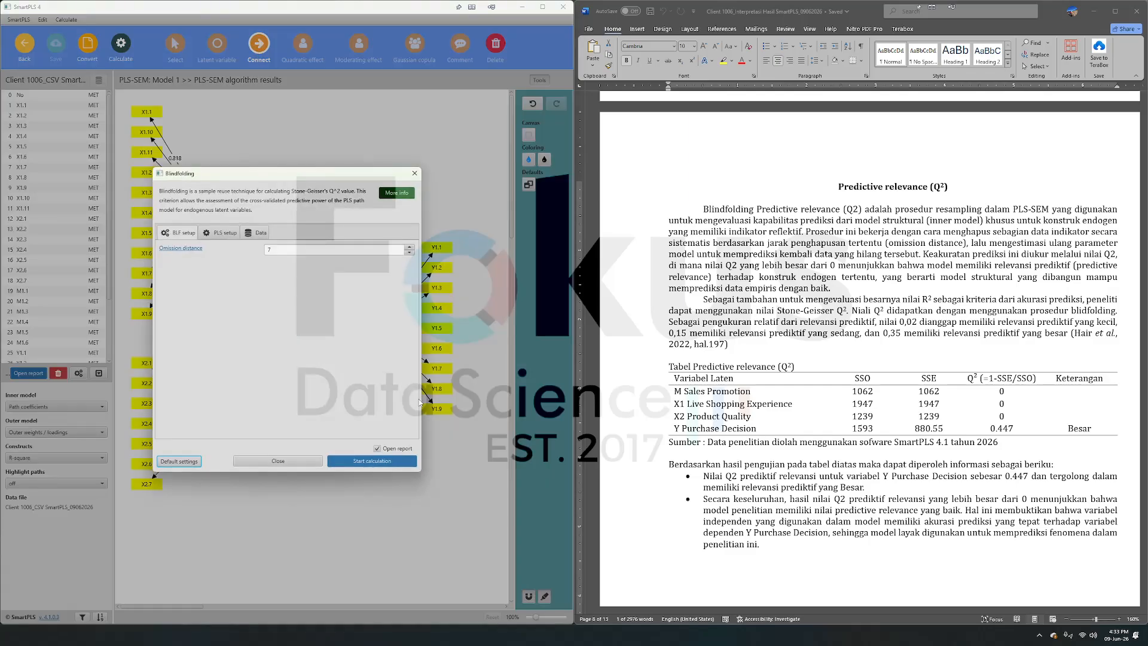
pyautogui.click(384, 462)
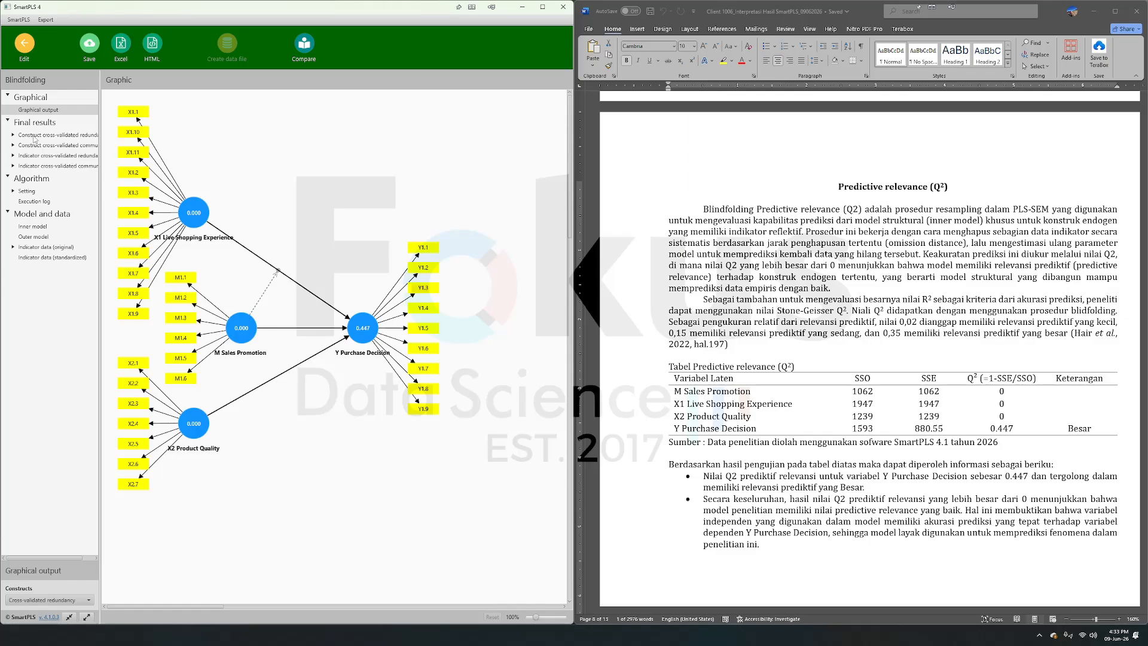
# Open the total construct cross-validated redundancy results and compare the Q² value of Y Purchase Decision with the Word table
pyautogui.moveTo(99, 146); pyautogui.dragTo(124, 146)
pyautogui.click(99, 136)
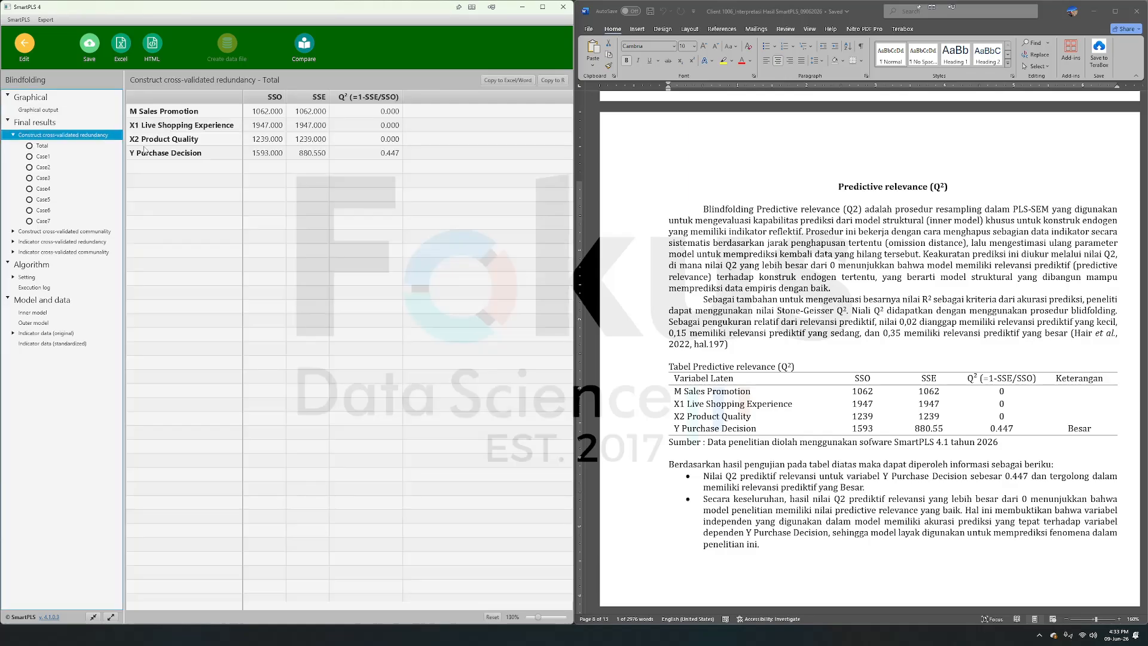
pyautogui.click(389, 154)
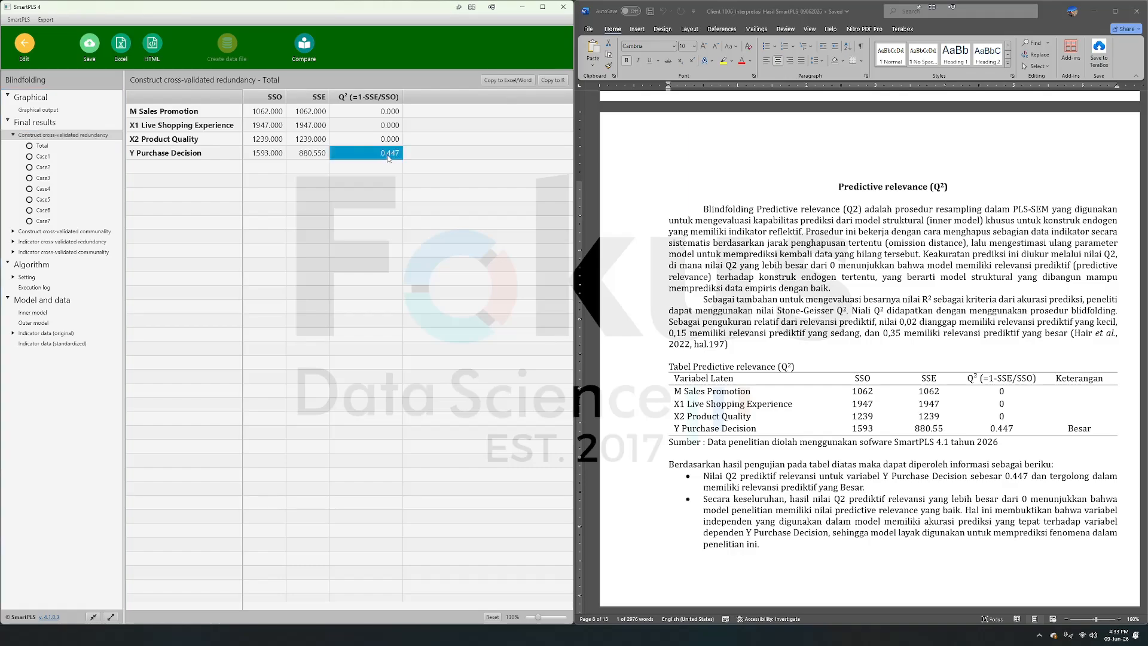
pyautogui.click(1001, 416)
pyautogui.scroll(-2, 1002, 426)
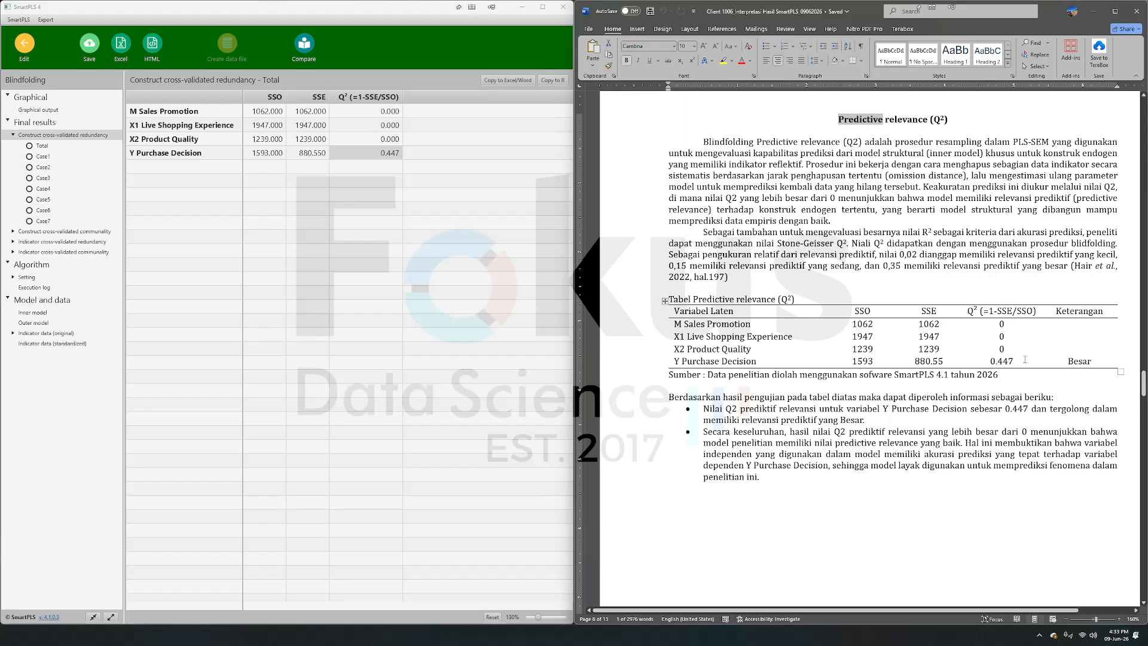
pyautogui.moveTo(1018, 361); pyautogui.dragTo(985, 361)
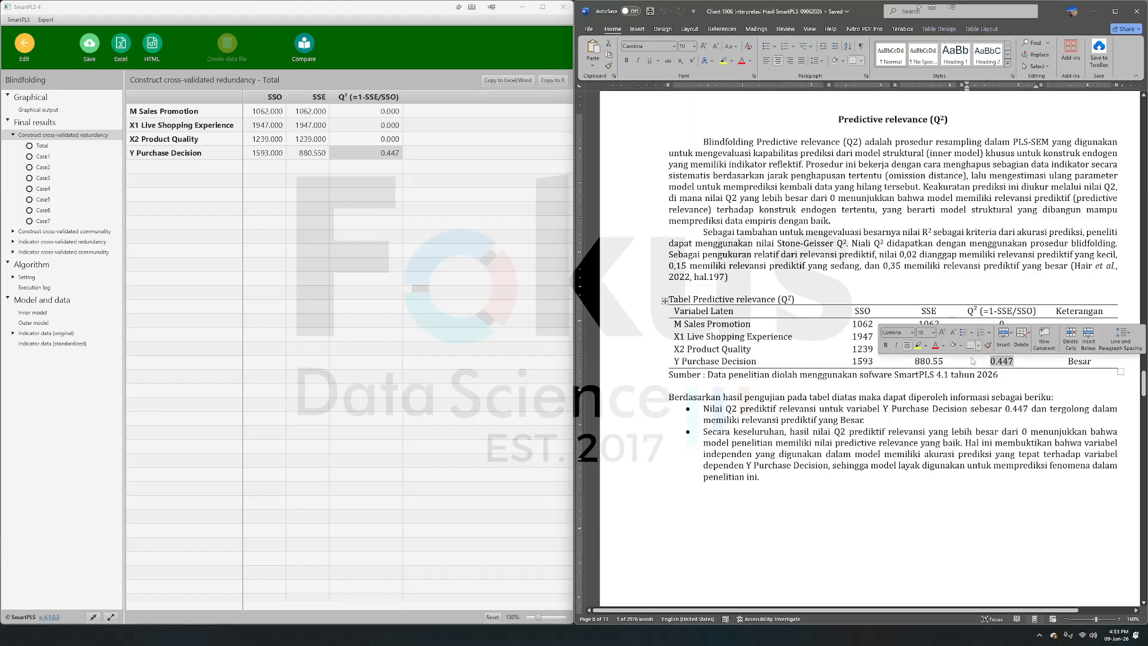
# Review the Q² threshold criteria and the concluding bullet points in the Word document's Predictive relevance section
pyautogui.click(906, 239)
pyautogui.scroll(-2, 993, 353)
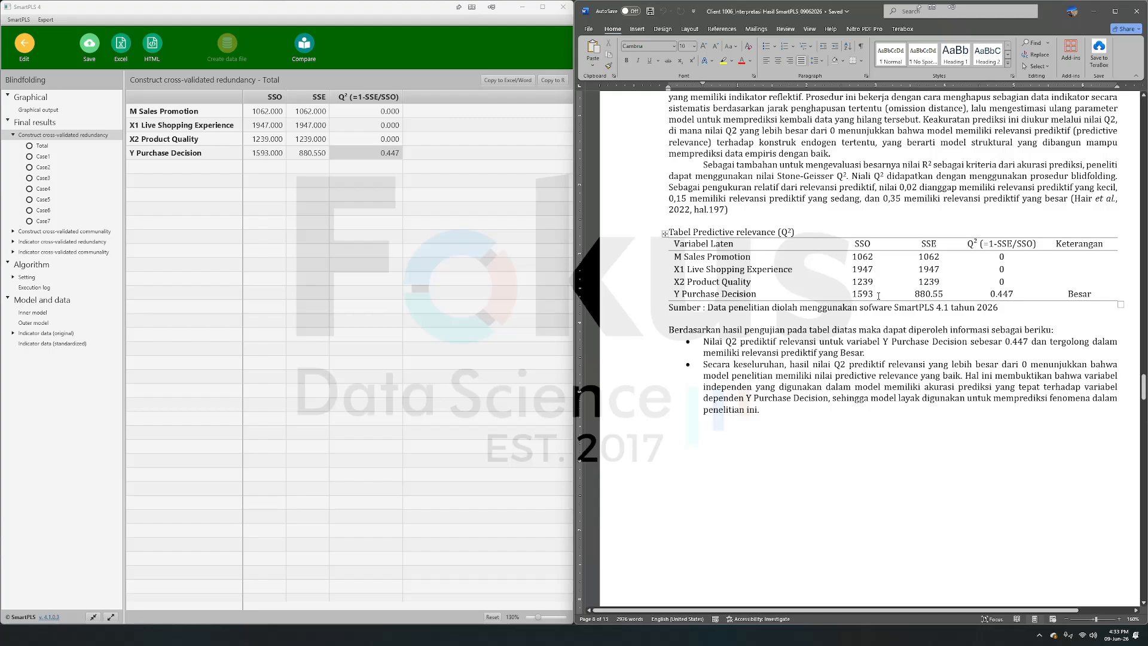
pyautogui.scroll(4, 895, 310)
pyautogui.scroll(-4, 965, 493)
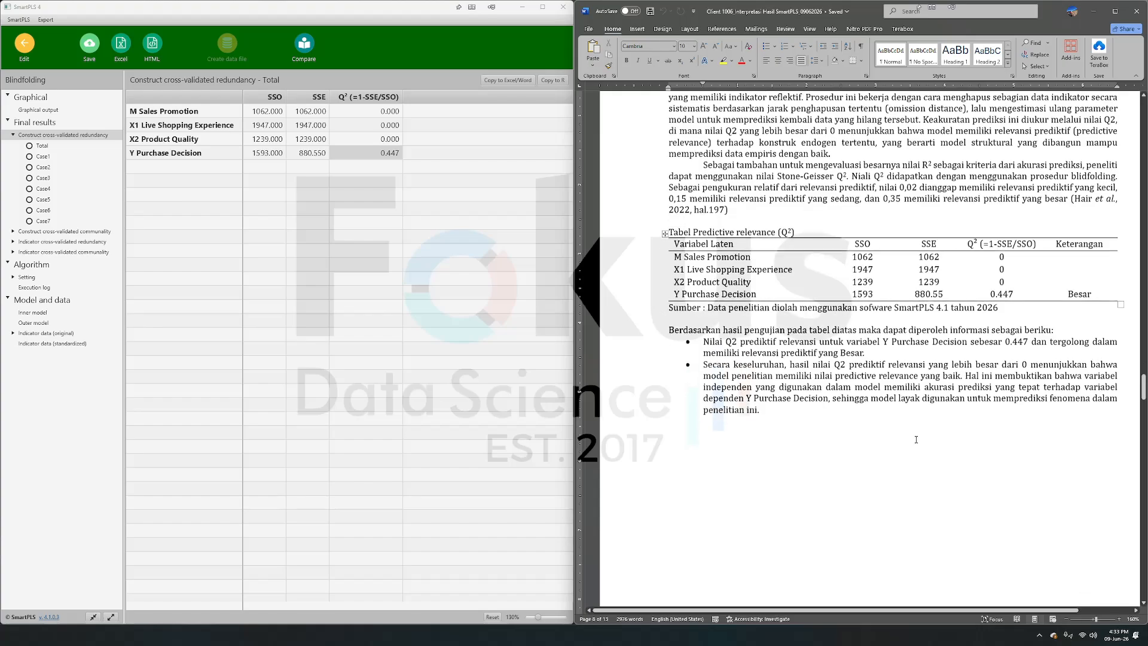
pyautogui.moveTo(731, 375); pyautogui.dragTo(812, 375)
pyautogui.scroll(6, 817, 372)
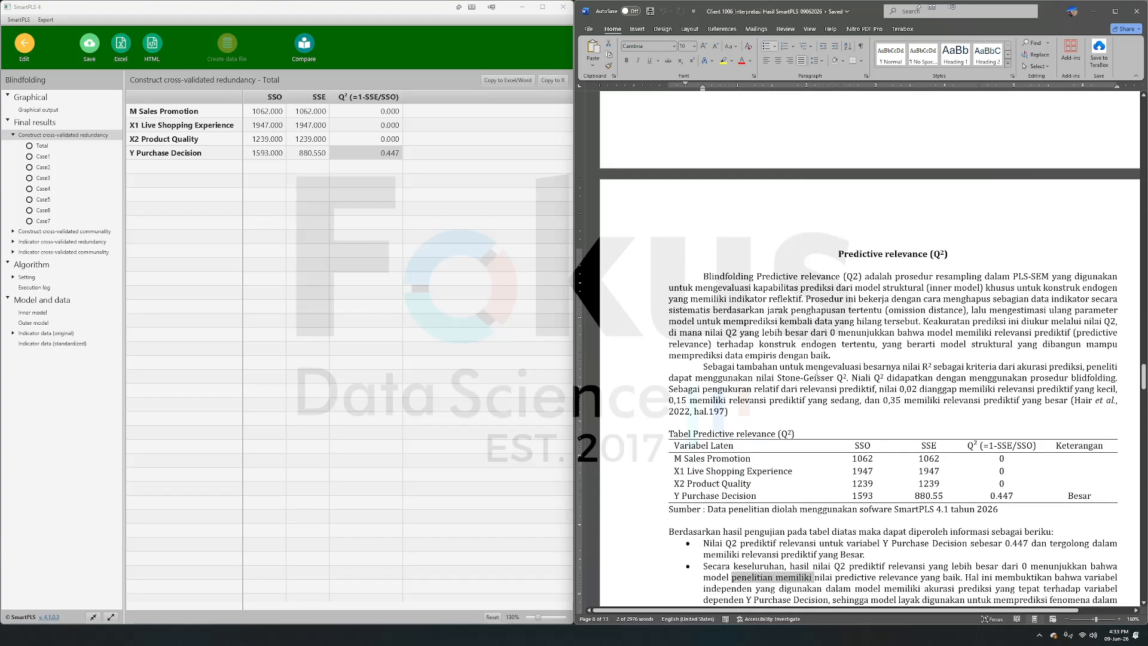
pyautogui.scroll(-4, 816, 372)
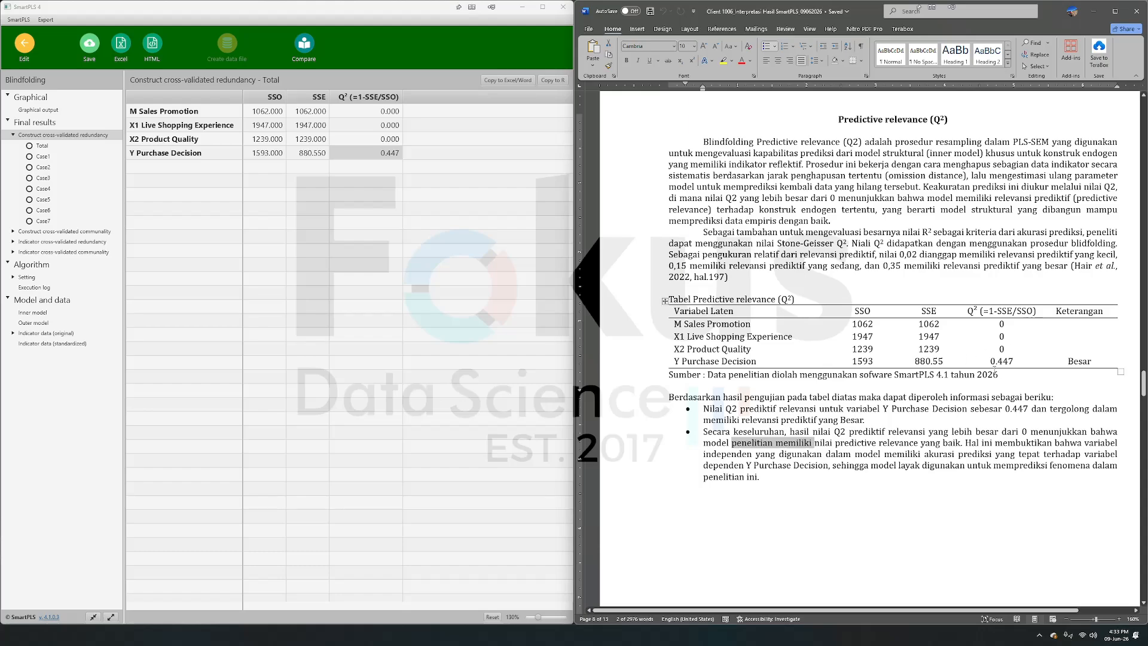
pyautogui.click(925, 459)
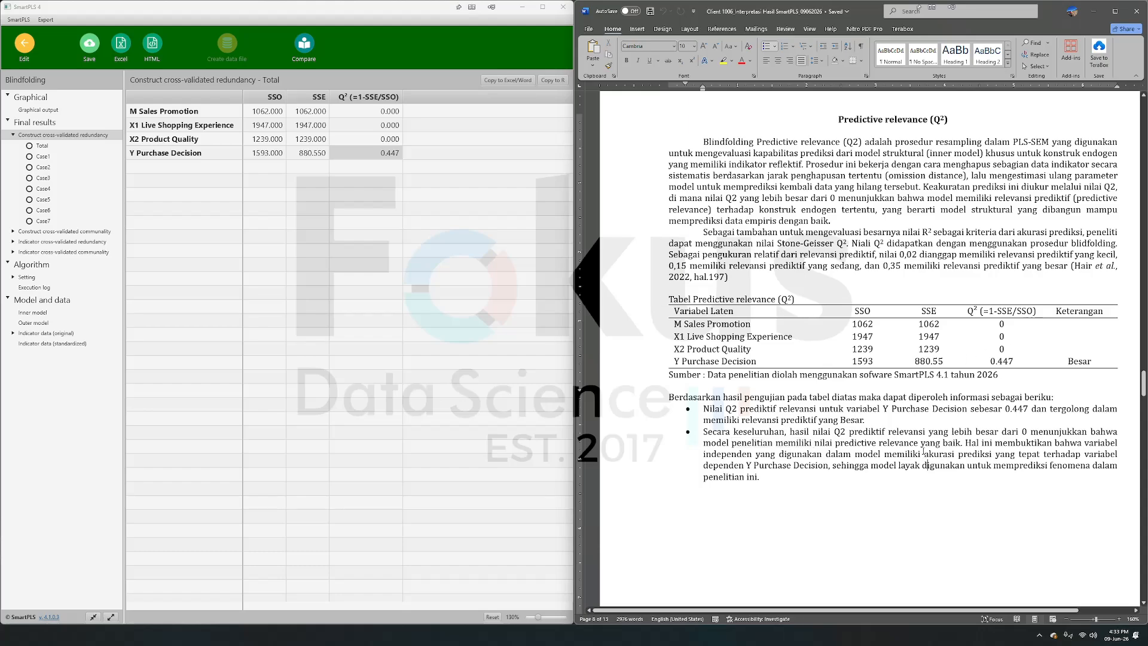
pyautogui.scroll(-3, 924, 449)
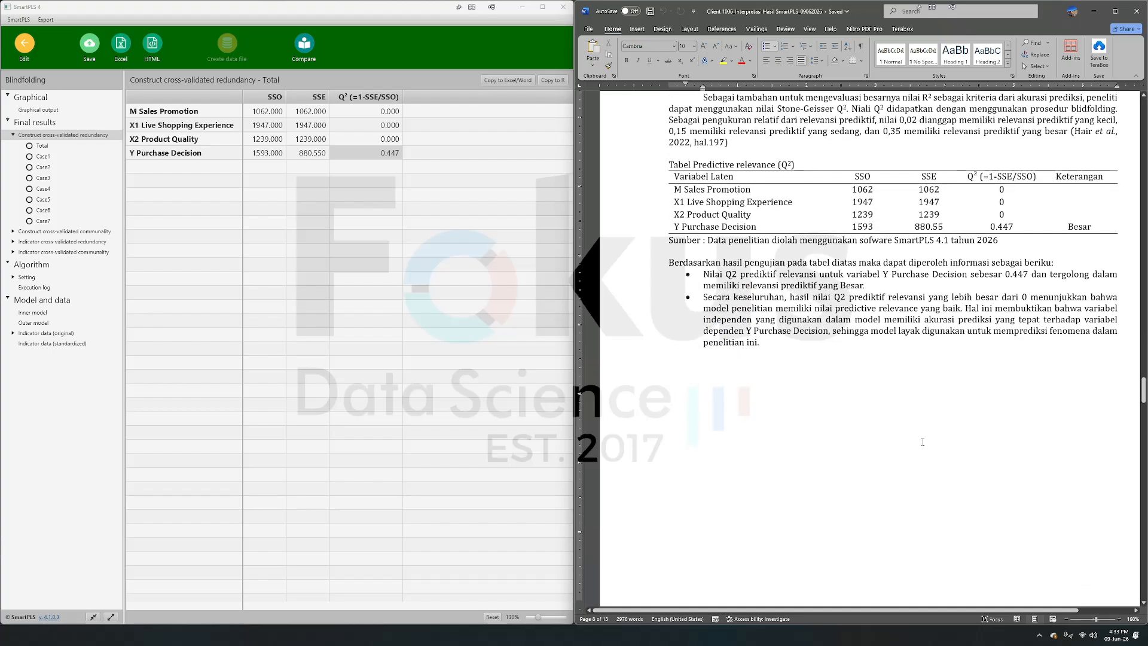
# Run Bootstrapping with 5000 subsamples, percentile bootstrap and a two-tailed test at 0.05, and compare the path diagram with the Word document's Bootstrapping figure
pyautogui.scroll(-12, 923, 442)
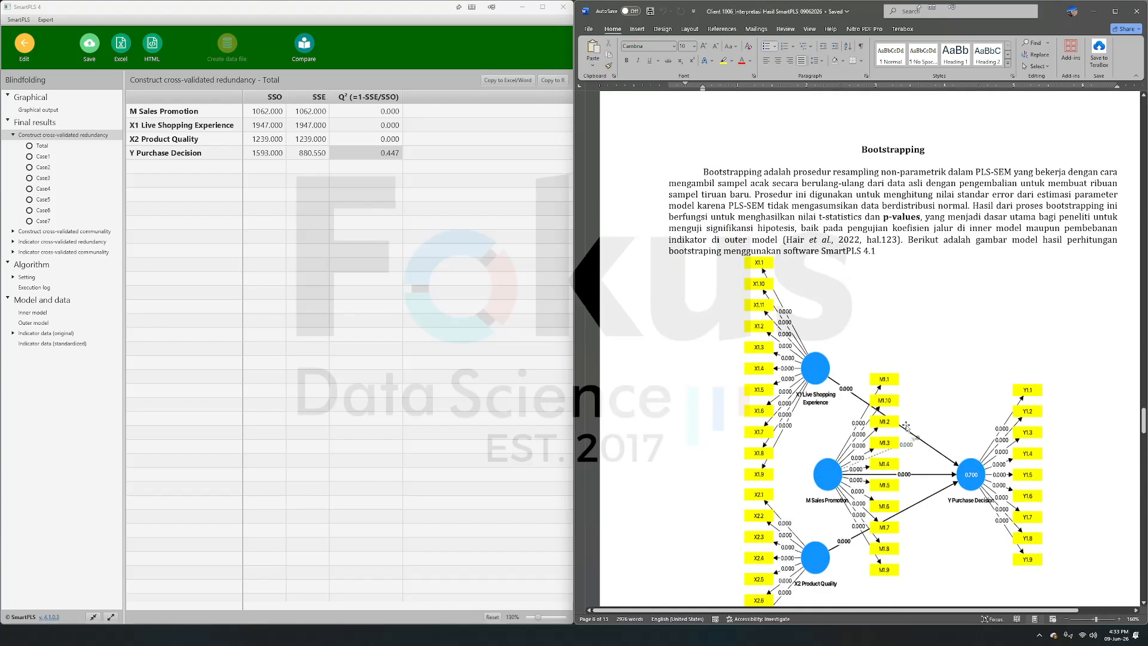
pyautogui.click(847, 160)
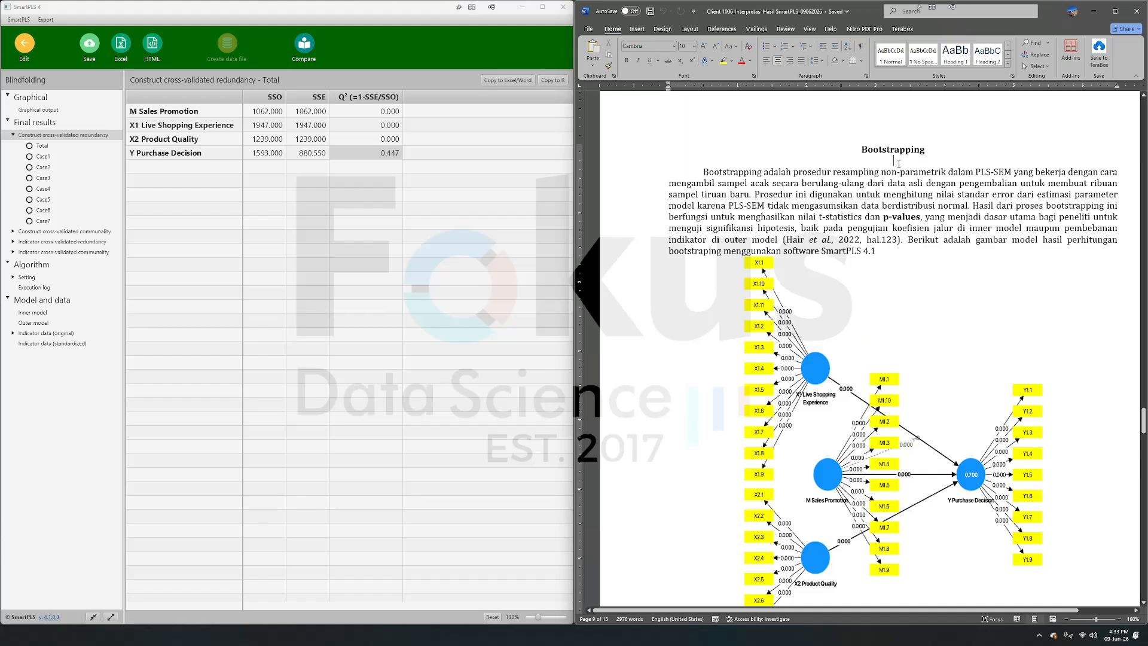
pyautogui.scroll(-3, 861, 262)
pyautogui.scroll(3, 861, 262)
pyautogui.click(25, 47)
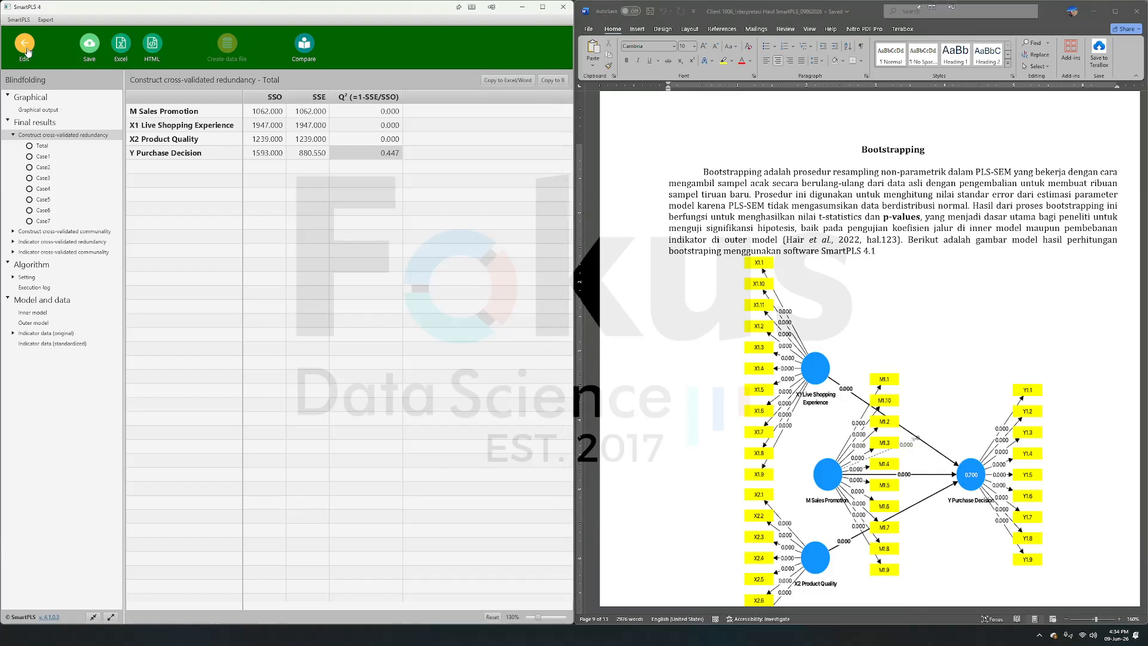
pyautogui.click(121, 48)
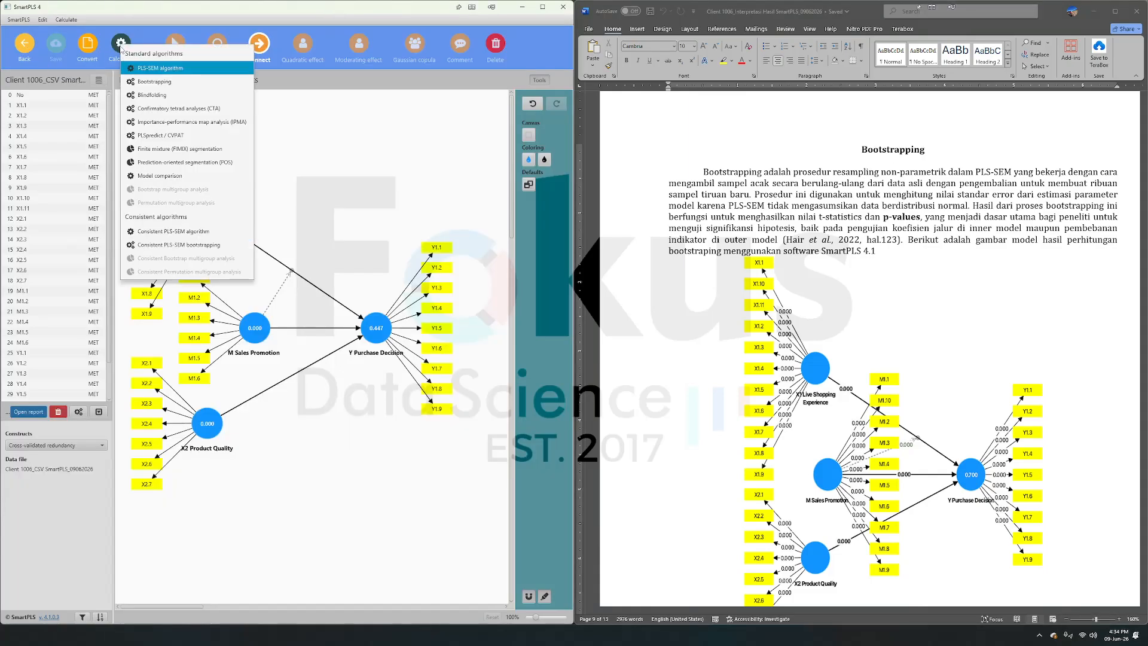
pyautogui.click(167, 82)
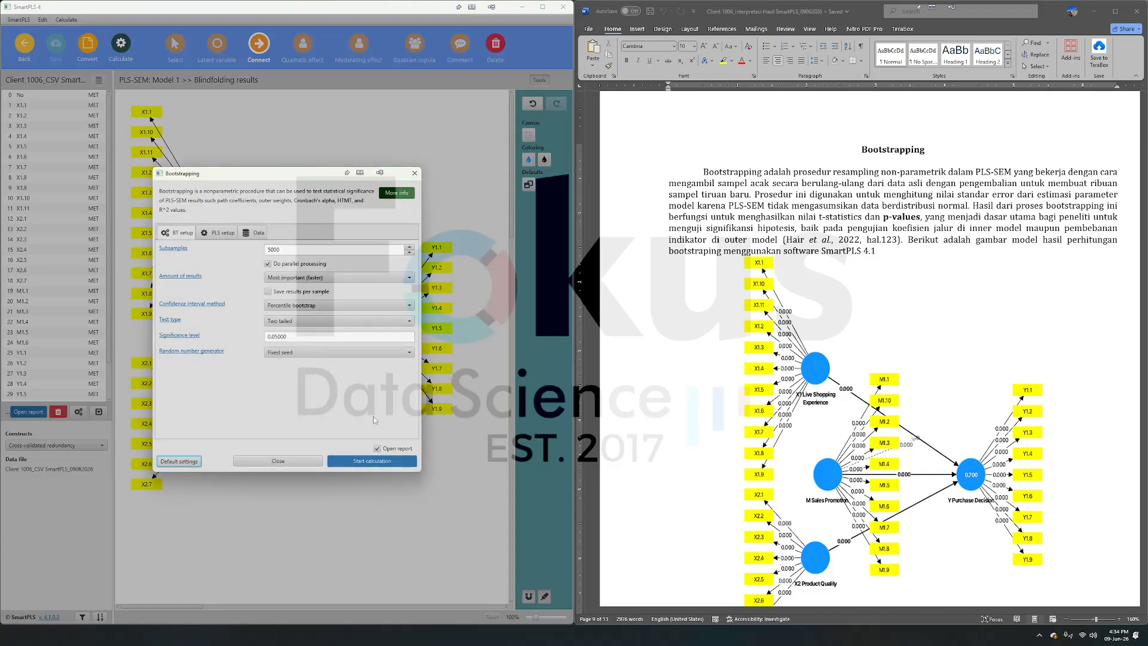
pyautogui.click(371, 461)
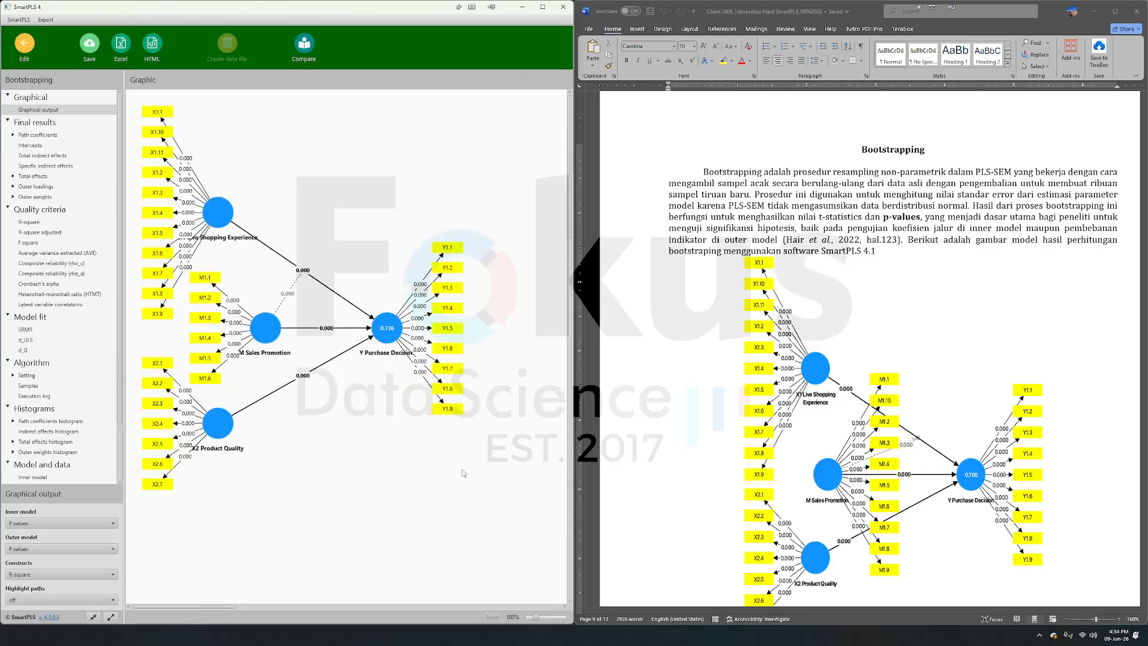
pyautogui.scroll(-4, 845, 388)
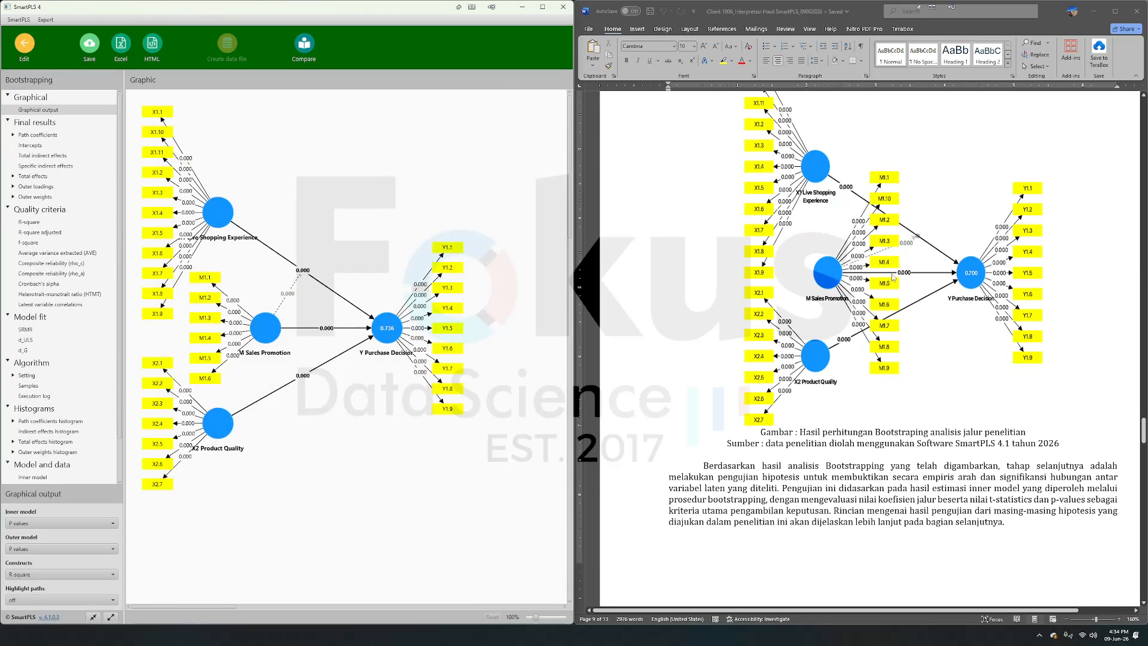
# Open the bootstrapping path coefficients in SmartPLS and compare them with the Original Sample and P Values columns of Word's Uji Hipotesis table
pyautogui.scroll(-12, 868, 393)
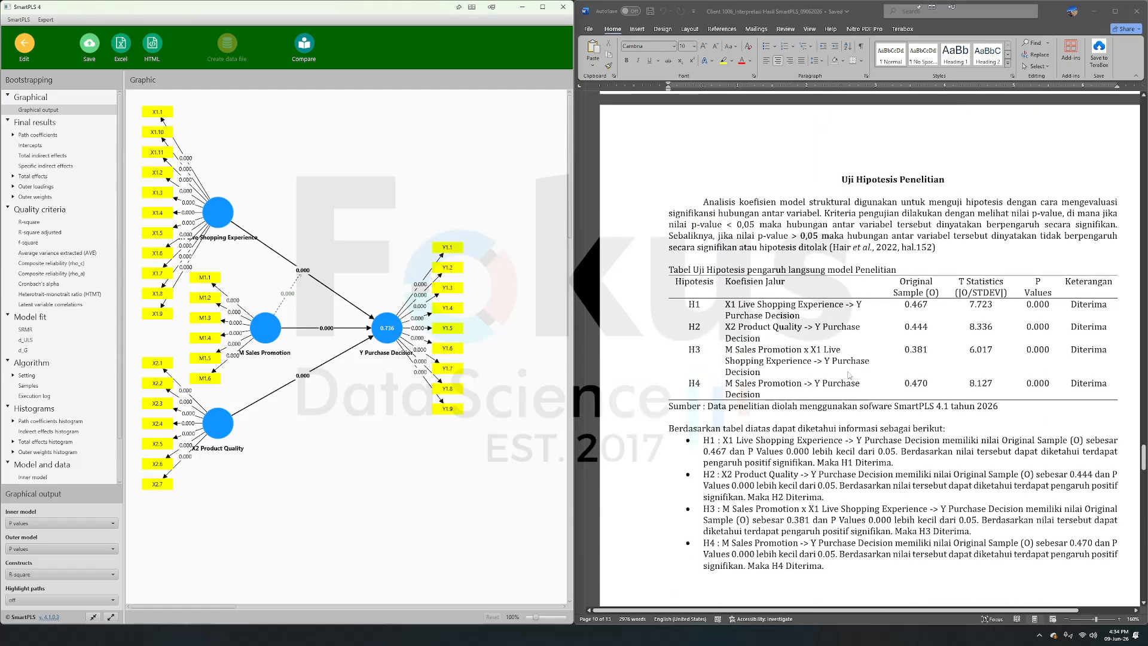
pyautogui.click(55, 136)
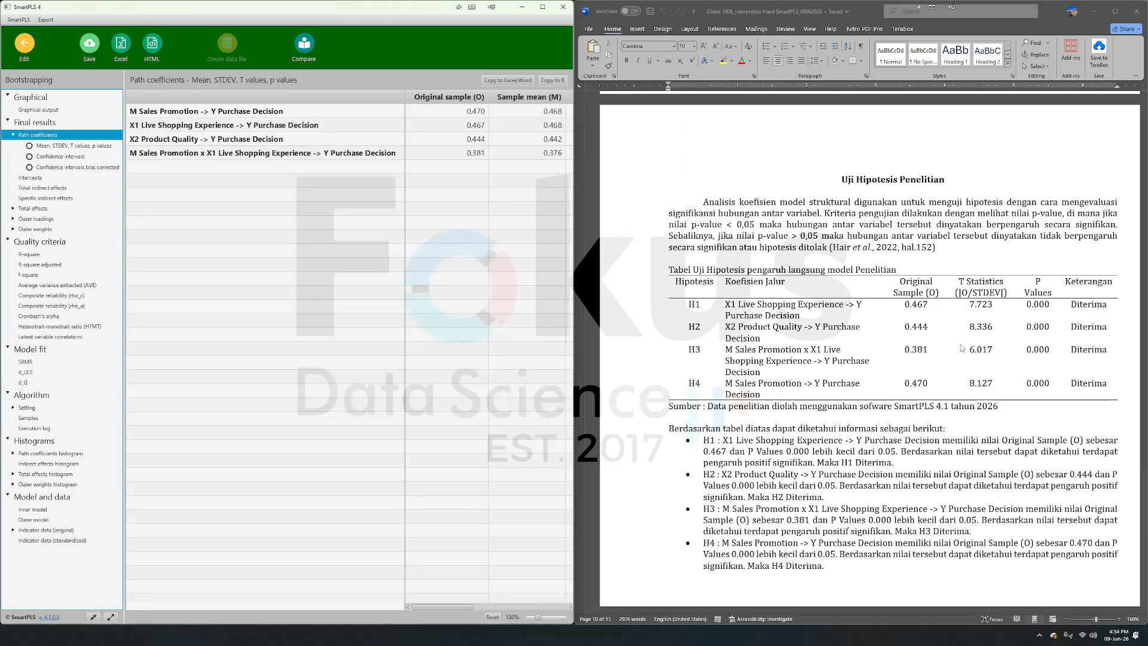
pyautogui.click(901, 285)
pyautogui.moveTo(901, 285); pyautogui.dragTo(915, 388)
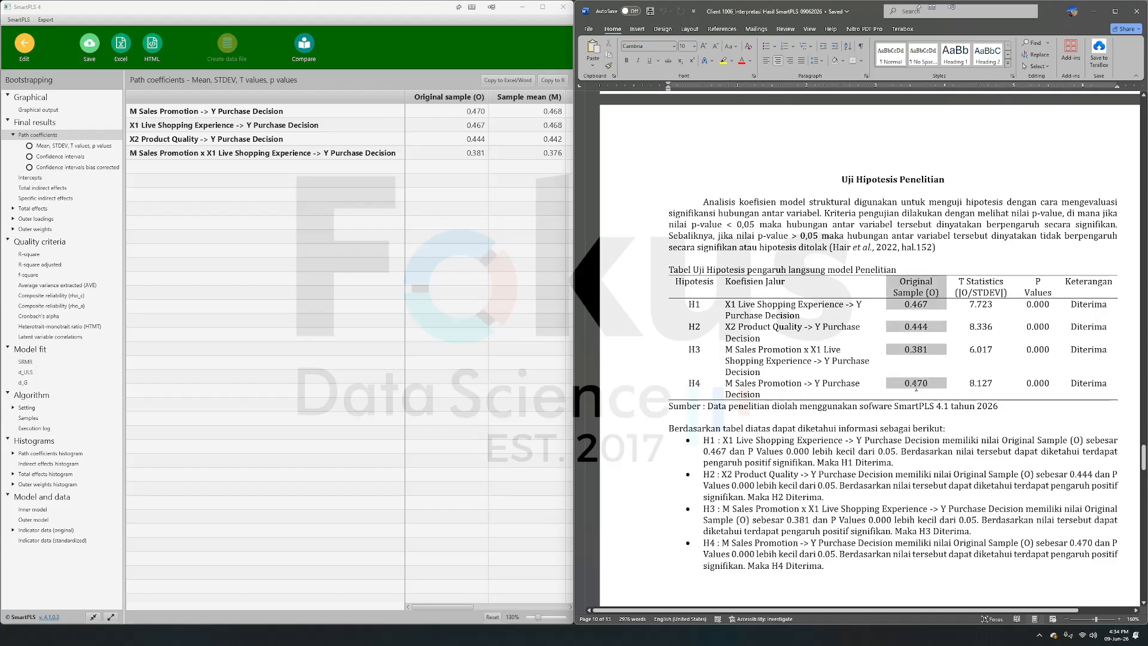
pyautogui.moveTo(1028, 292); pyautogui.dragTo(1017, 386)
pyautogui.moveTo(885, 308); pyautogui.dragTo(887, 290)
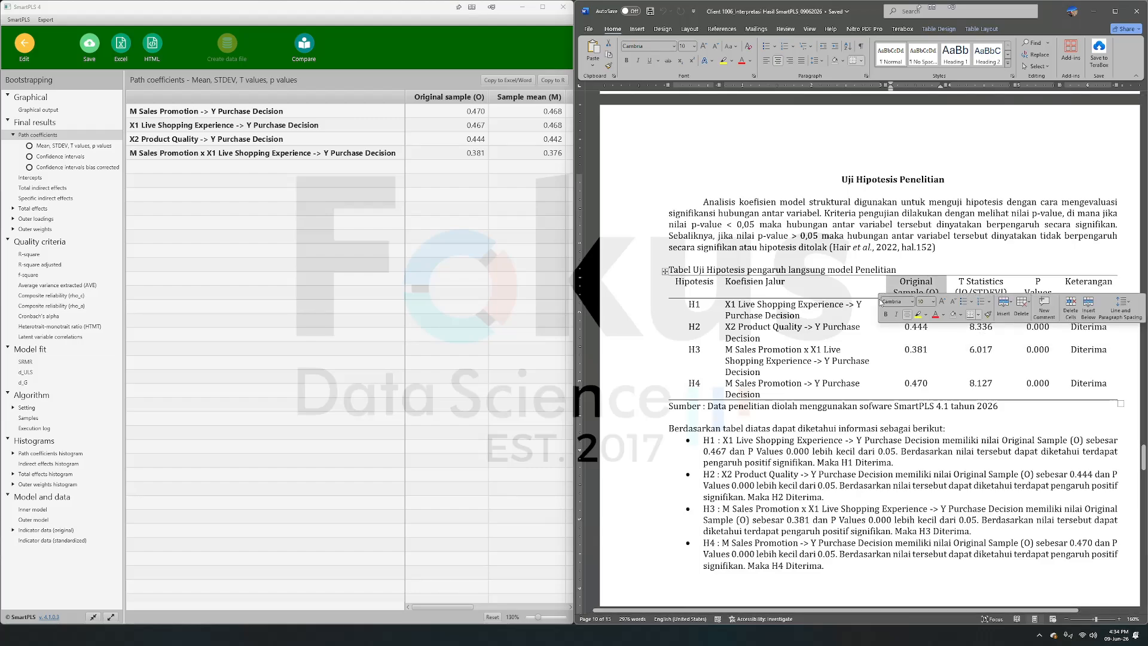
pyautogui.click(895, 304)
pyautogui.moveTo(895, 305); pyautogui.dragTo(901, 377)
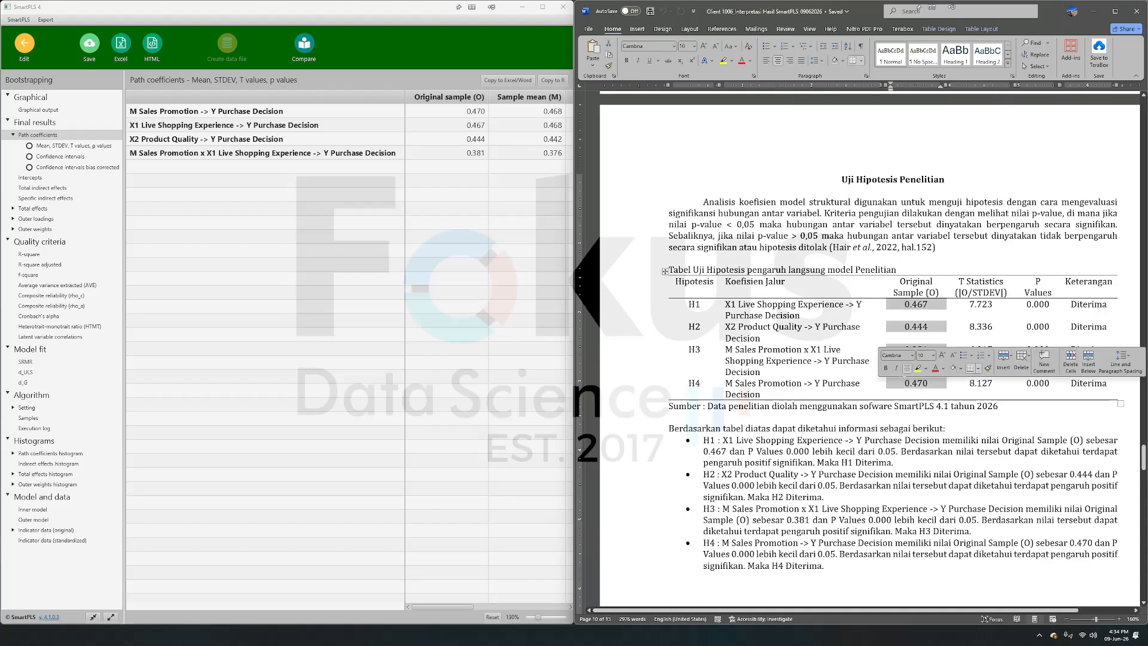
pyautogui.click(1036, 302)
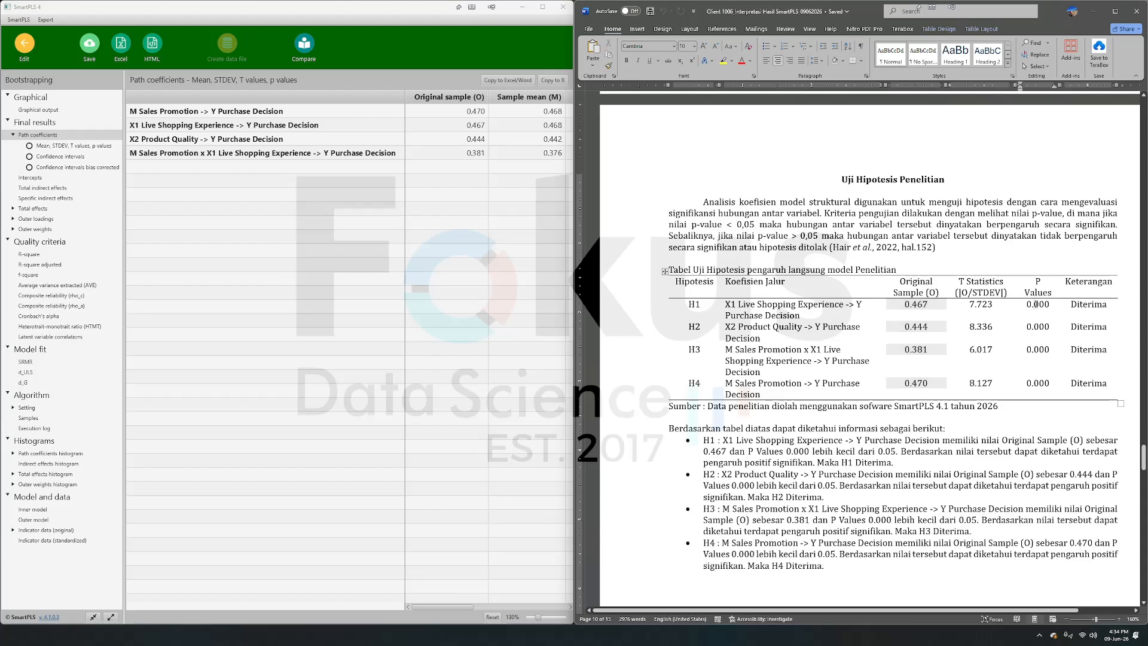
pyautogui.click(920, 415)
# Examine the H3 row of the hypothesis table, covering the moderation path M Sales Promotion x X1 Live Shopping Experience -> Y Purchase Decision
pyautogui.scroll(-2, 1034, 253)
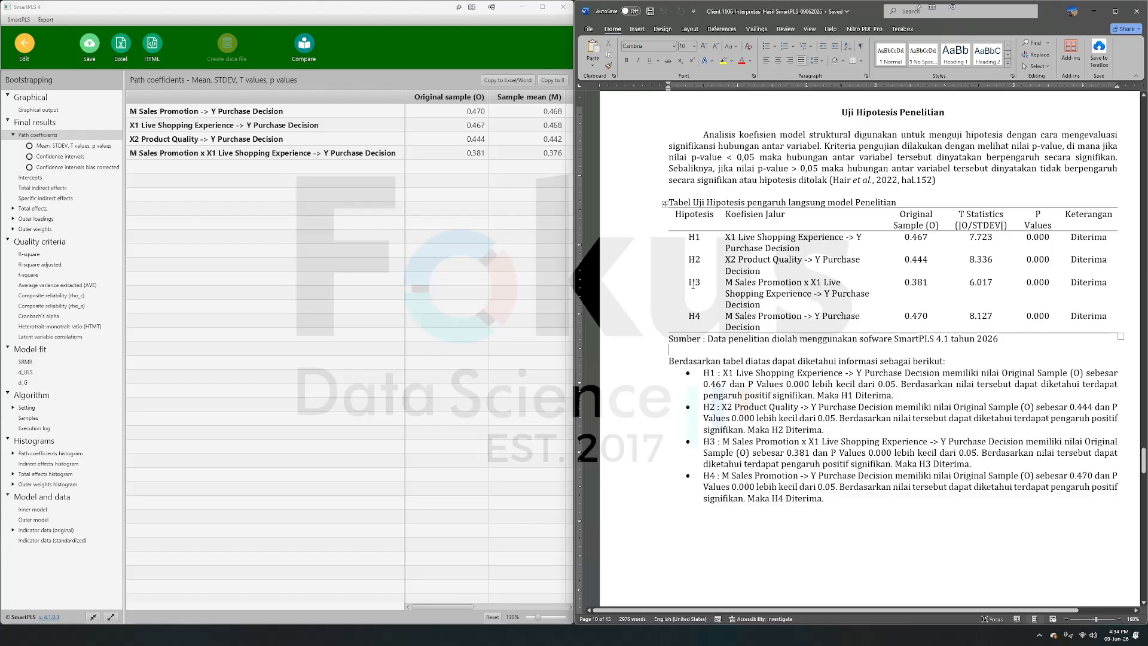
pyautogui.moveTo(690, 283); pyautogui.dragTo(1106, 286)
pyautogui.click(804, 291)
pyautogui.moveTo(811, 285); pyautogui.dragTo(817, 286)
pyautogui.click(718, 282)
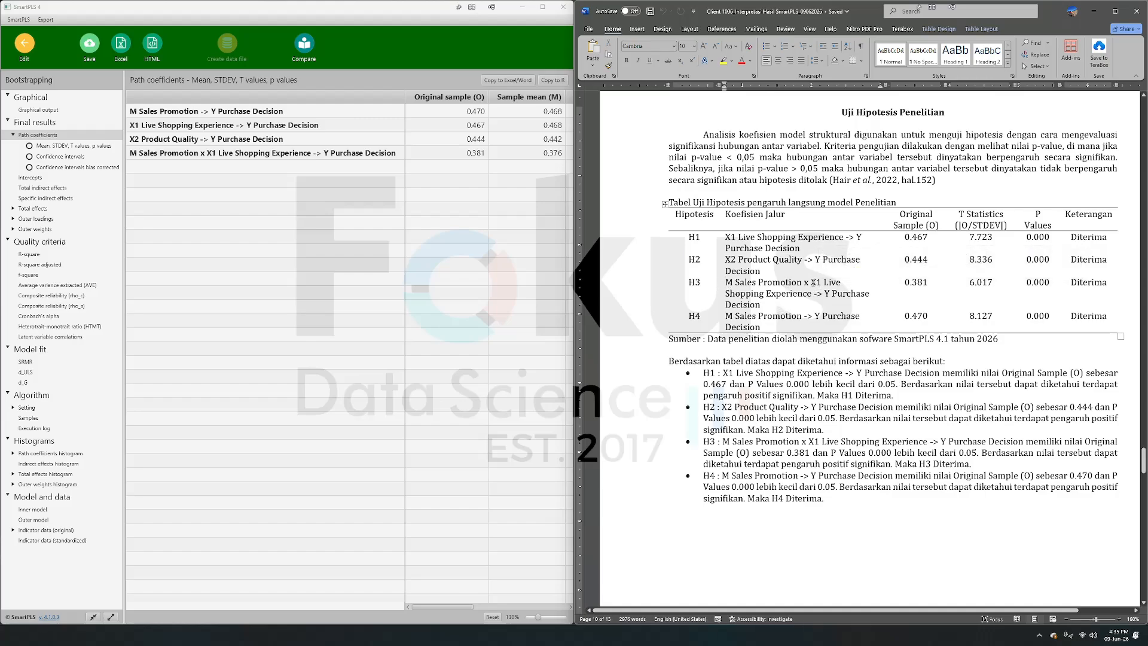
pyautogui.moveTo(811, 283); pyautogui.dragTo(817, 284)
pyautogui.click(826, 292)
pyautogui.click(1025, 286)
# Look through the Word document's Kesimpulan, Referensi and Lampiran Output SmartPLS sections and go back to the Predictive relevance table
pyautogui.click(937, 378)
pyautogui.scroll(-10, 865, 398)
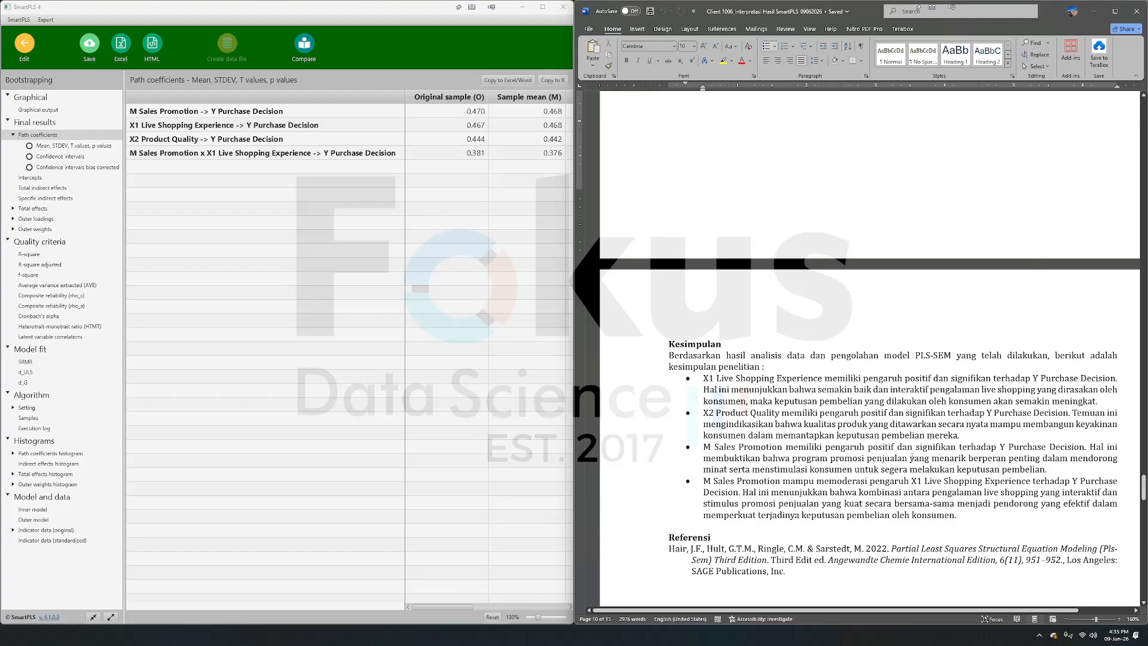
pyautogui.scroll(-10, 912, 457)
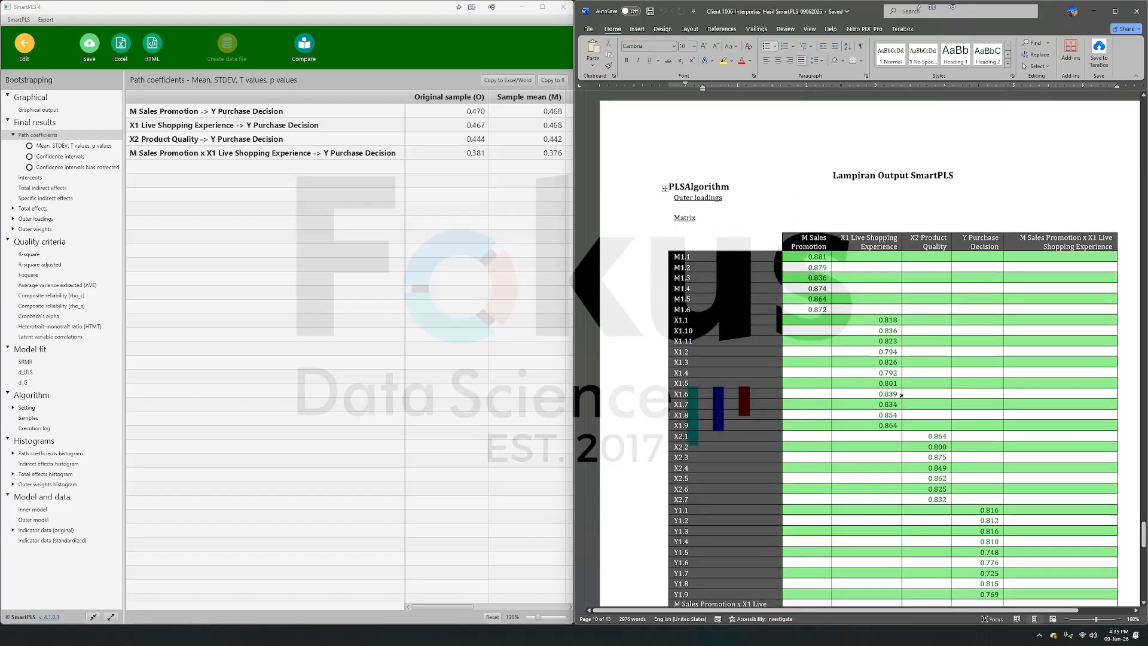
pyautogui.scroll(-5, 901, 395)
pyautogui.scroll(8, 901, 406)
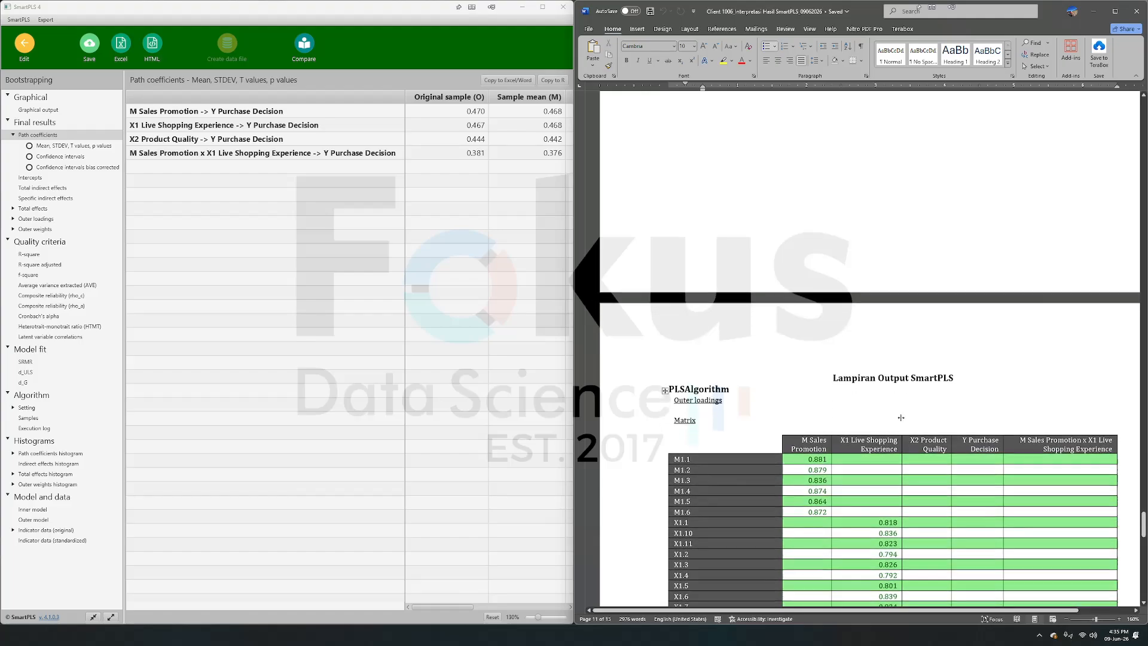
pyautogui.scroll(-20, 902, 418)
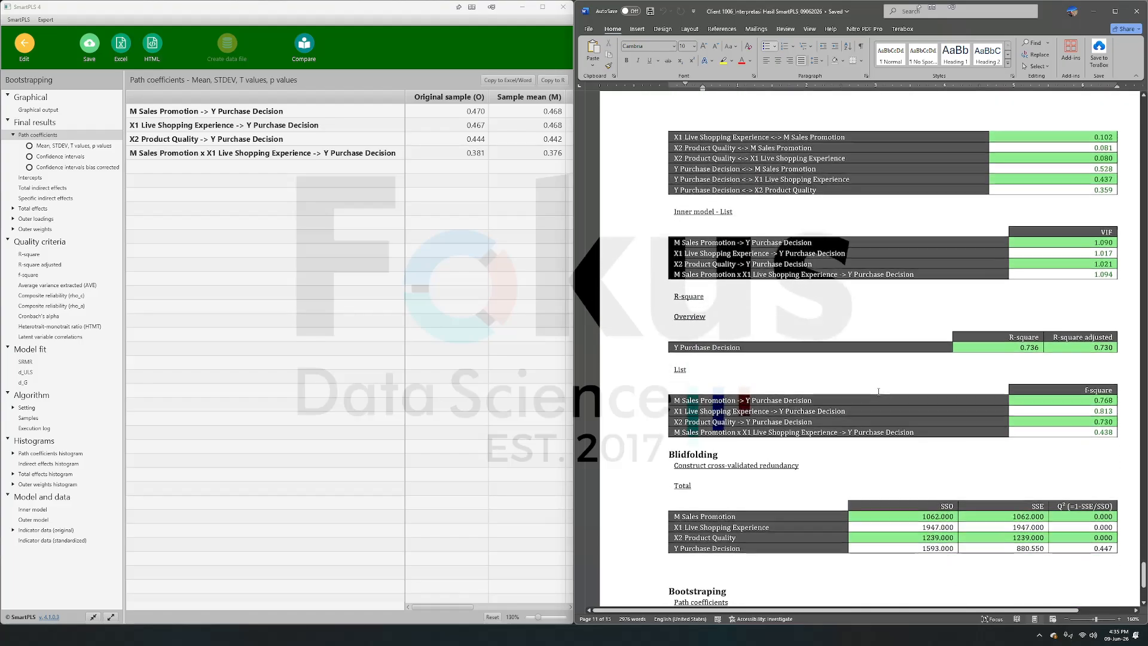
pyautogui.scroll(-5, 879, 391)
pyautogui.scroll(15, 880, 393)
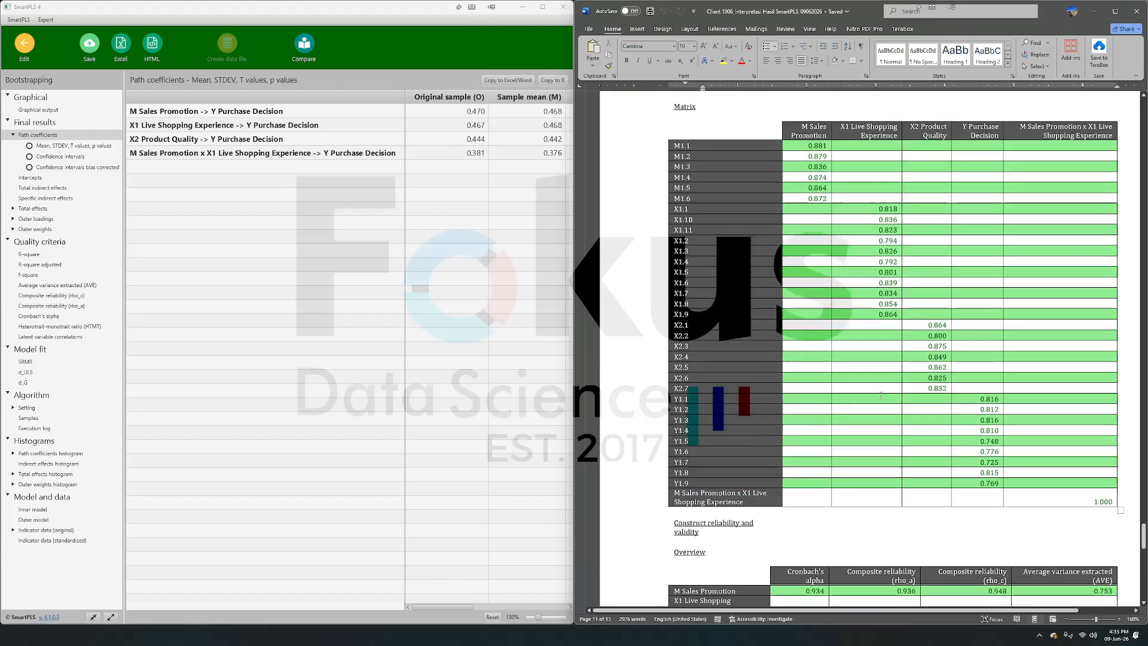
pyautogui.scroll(10, 881, 394)
pyautogui.scroll(-10, 933, 369)
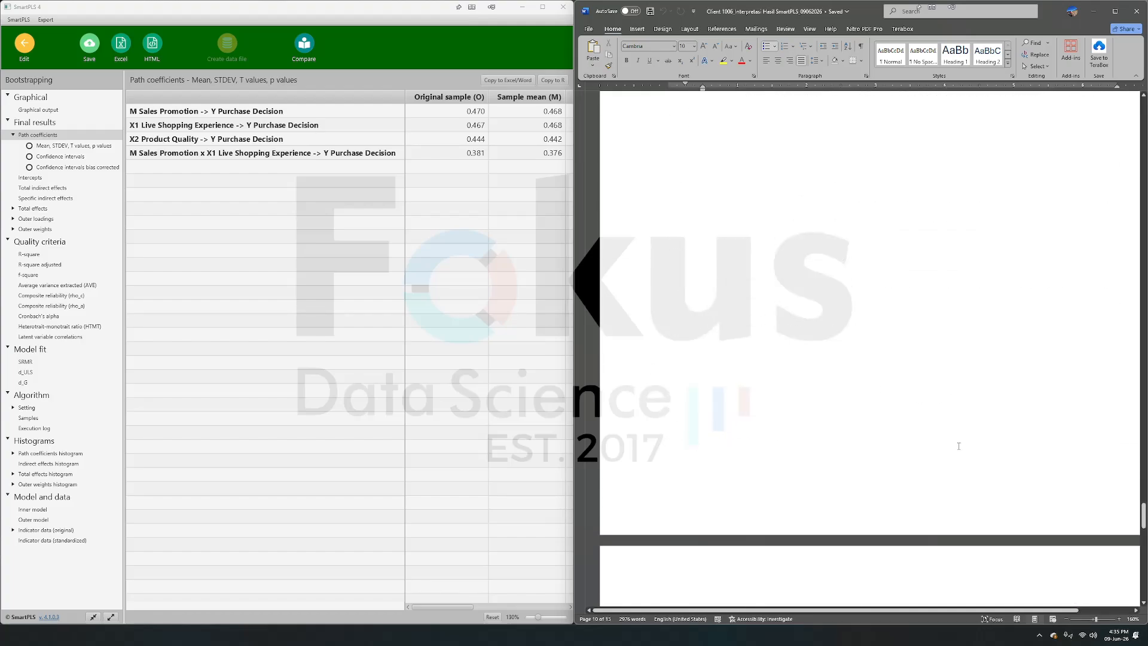
pyautogui.scroll(-15, 950, 372)
pyautogui.scroll(10, 945, 353)
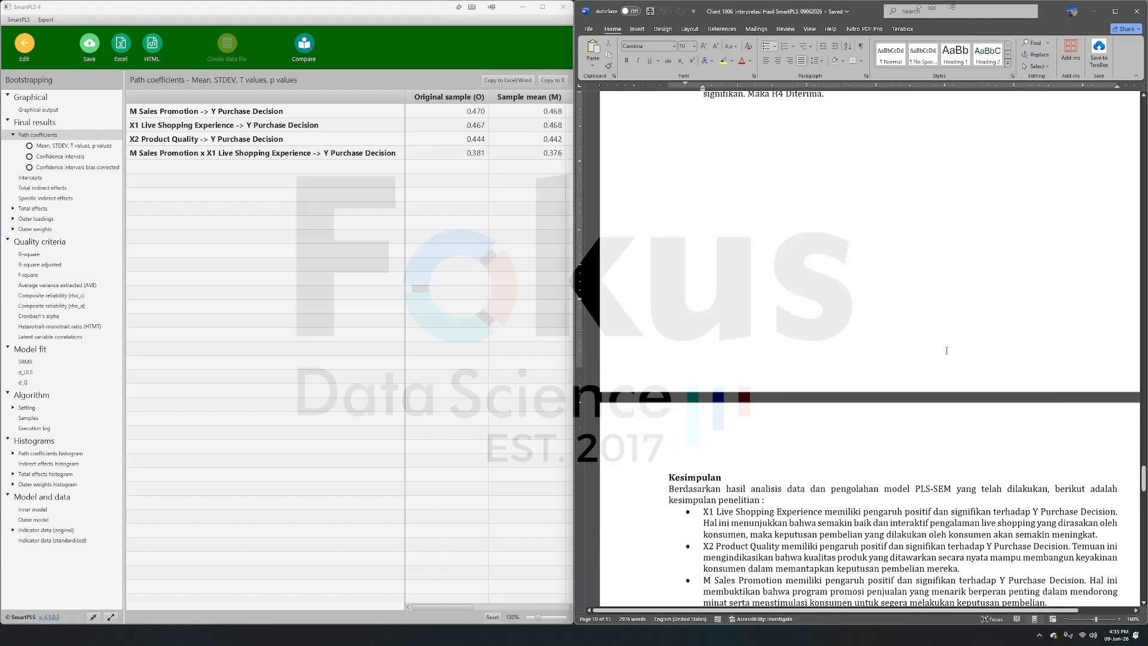
pyautogui.scroll(5, 942, 337)
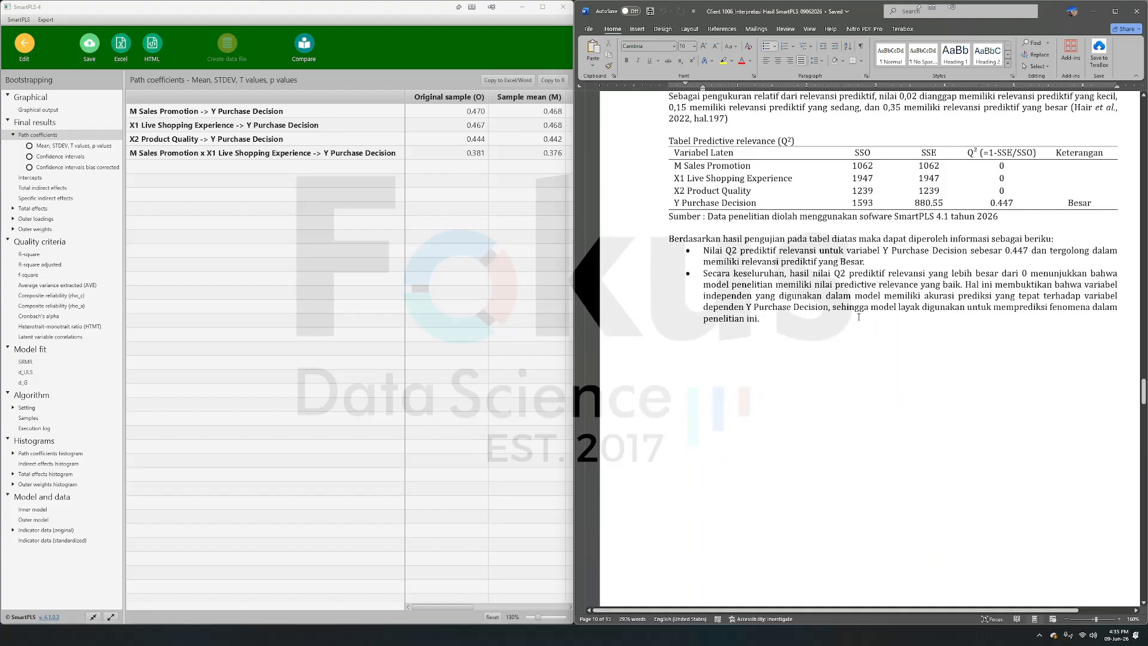